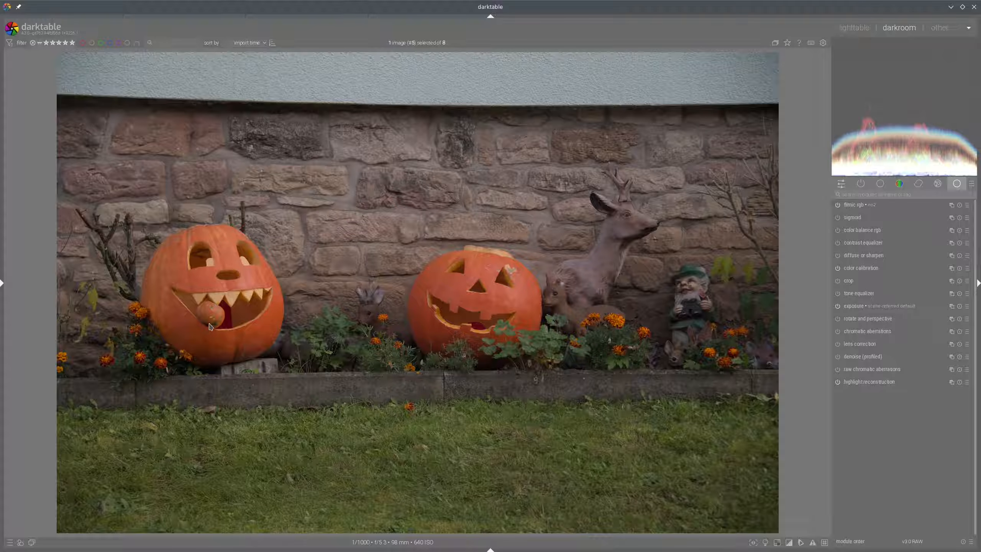
Enable the lens correction and denoise (profiled) modules
{"action": "mouse_move", "coordinate": [225, 299]}
{"action": "left_mouse_down"}
{"action": "mouse_move", "coordinate": [220, 271]}
{"action": "mouse_move", "coordinate": [203, 344]}
{"action": "mouse_move", "coordinate": [245, 243]}
{"action": "left_mouse_up"}
{"action": "mouse_move", "coordinate": [471, 275]}
{"action": "left_mouse_down"}
{"action": "mouse_move", "coordinate": [502, 290]}
{"action": "mouse_move", "coordinate": [478, 280]}
{"action": "left_mouse_up"}
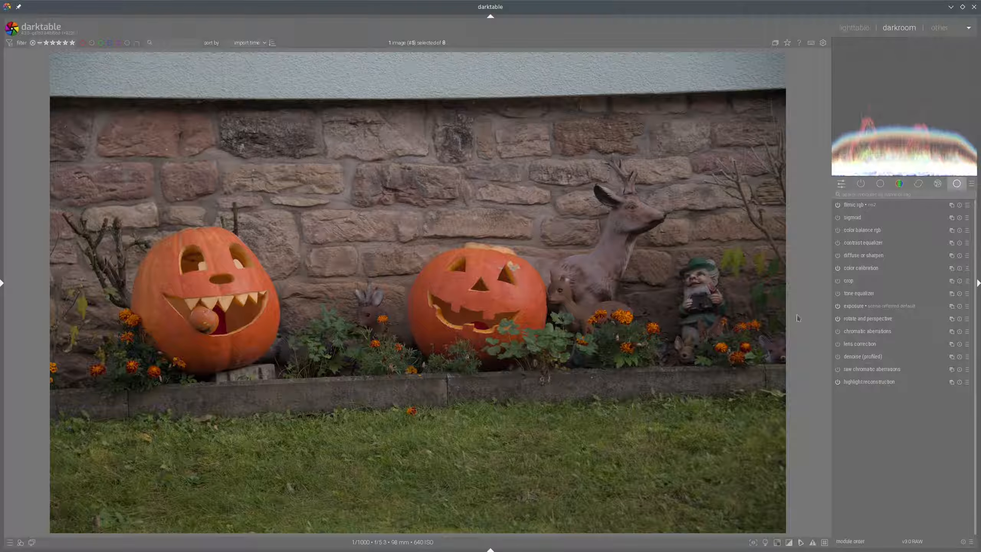
{"action": "left_click", "coordinate": [837, 344]}
{"action": "left_click", "coordinate": [838, 357]}
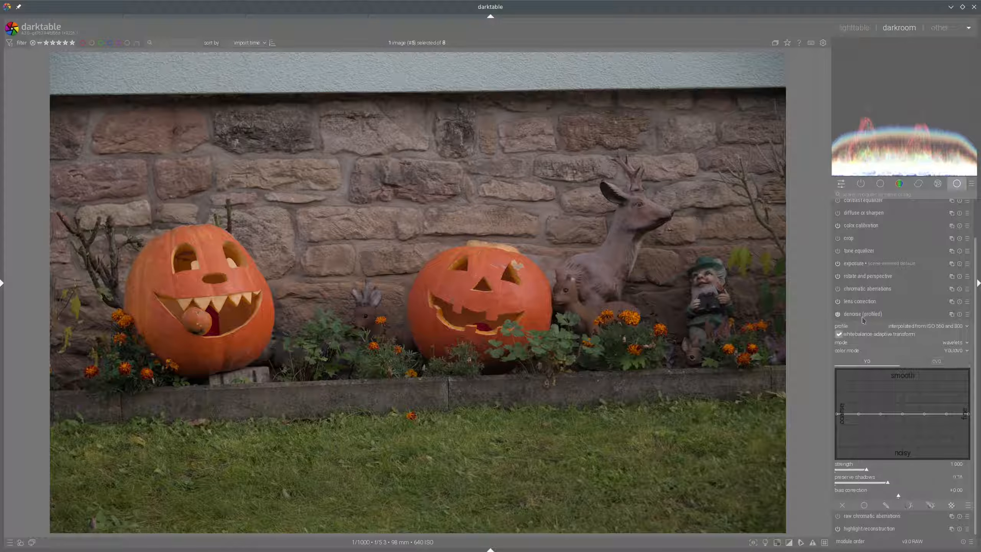
{"action": "left_click", "coordinate": [865, 317]}
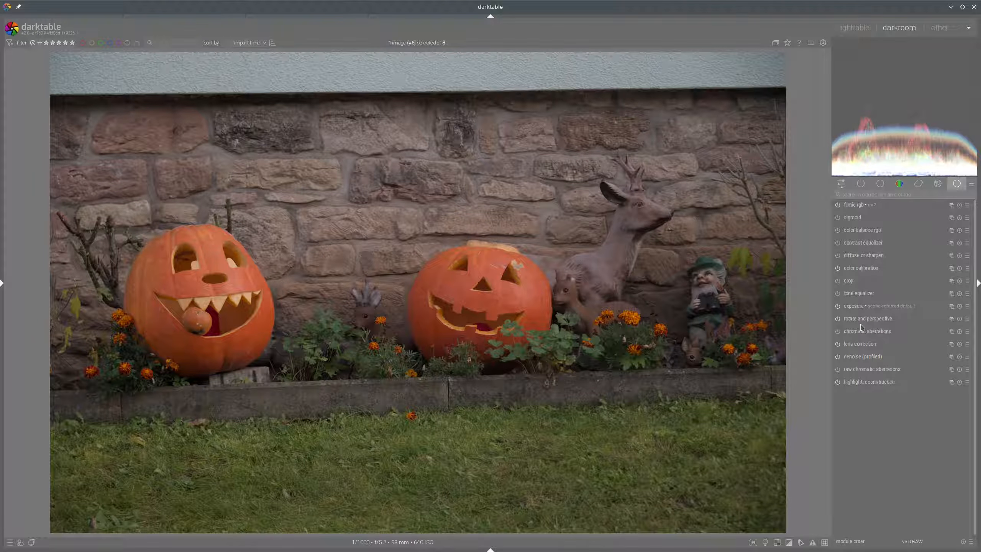
In rotate and perspective, draw guide lines along the wall's top edge and the bed's edge, then apply horizontal correction
{"action": "left_click", "coordinate": [865, 319]}
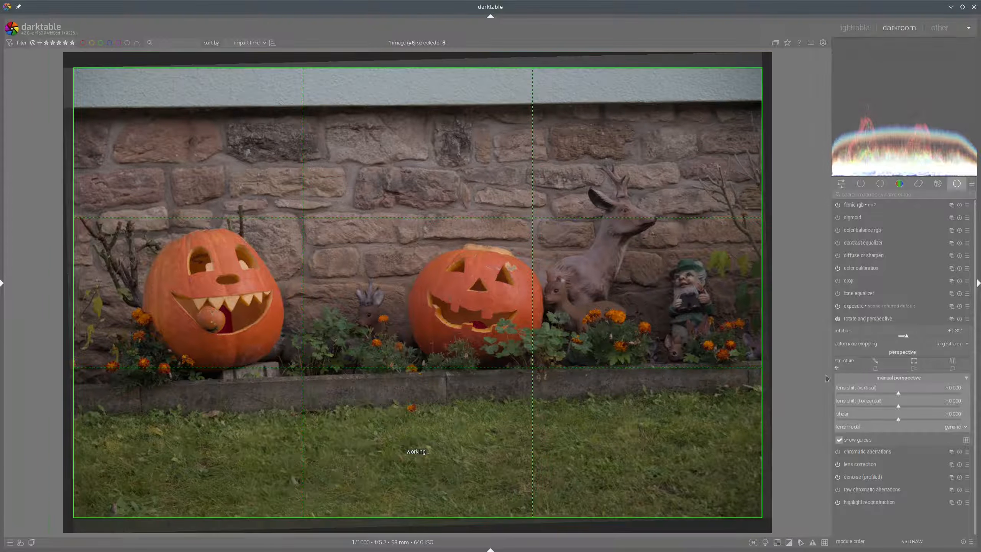
{"action": "left_click", "coordinate": [875, 361]}
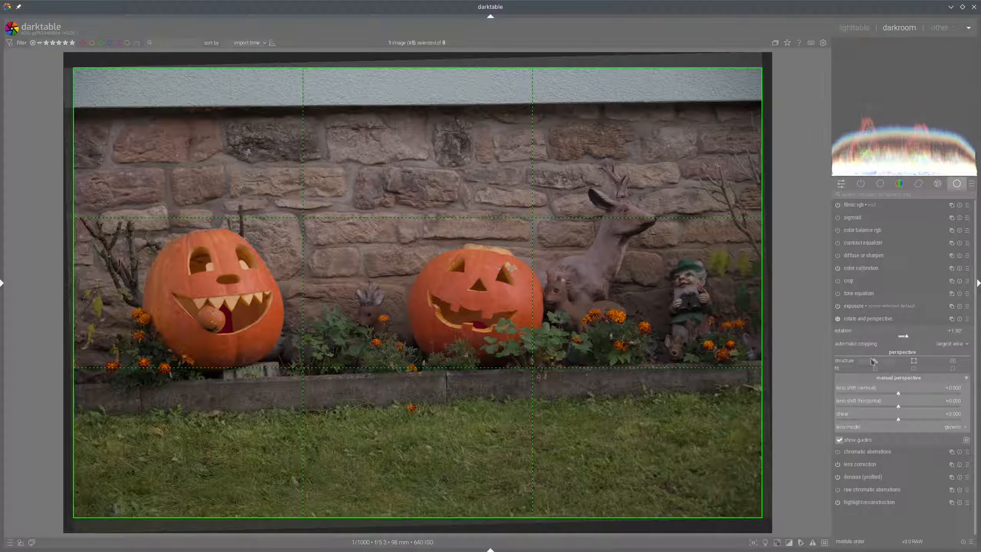
{"action": "left_click_drag", "start_coordinate": [95, 107], "coordinate": [697, 101]}
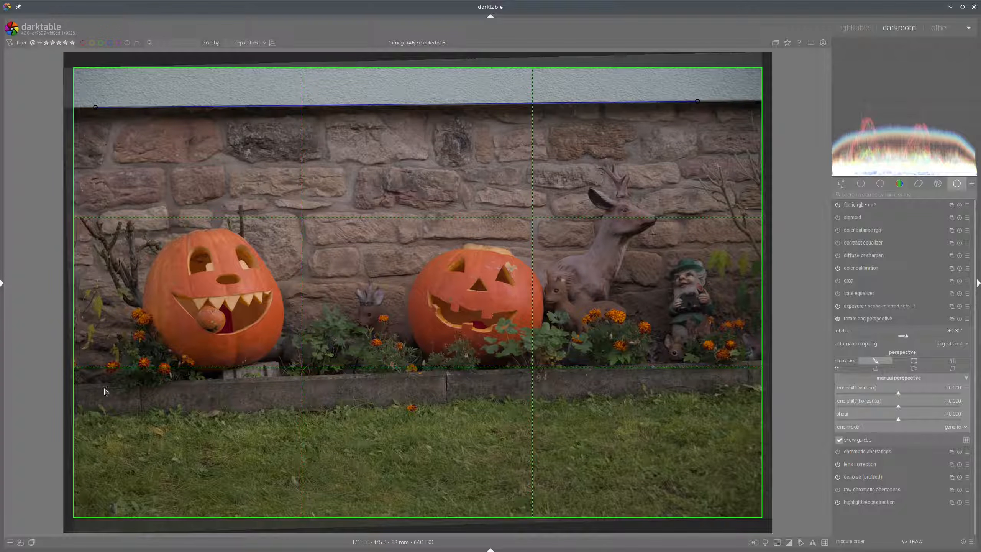
{"action": "left_click_drag", "start_coordinate": [104, 388], "coordinate": [559, 372]}
{"action": "left_click", "coordinate": [914, 368]}
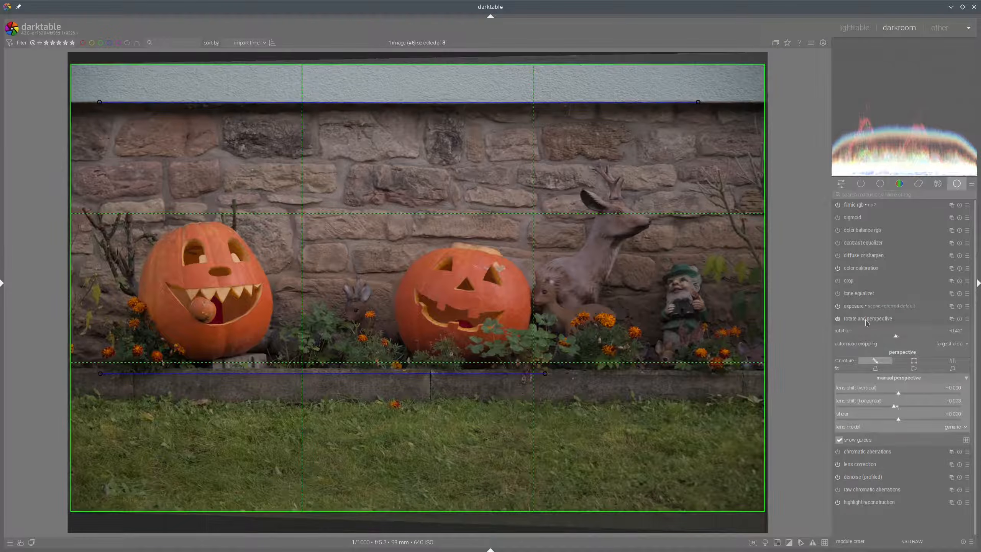
{"action": "left_click", "coordinate": [867, 319]}
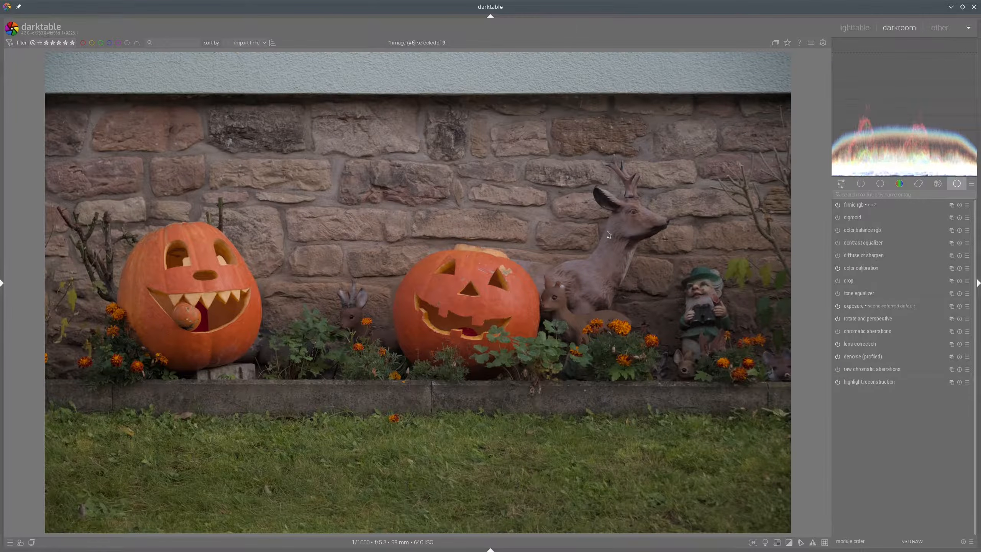
Create a new exposure instance and rename it darken background
{"action": "left_click", "coordinate": [953, 308]}
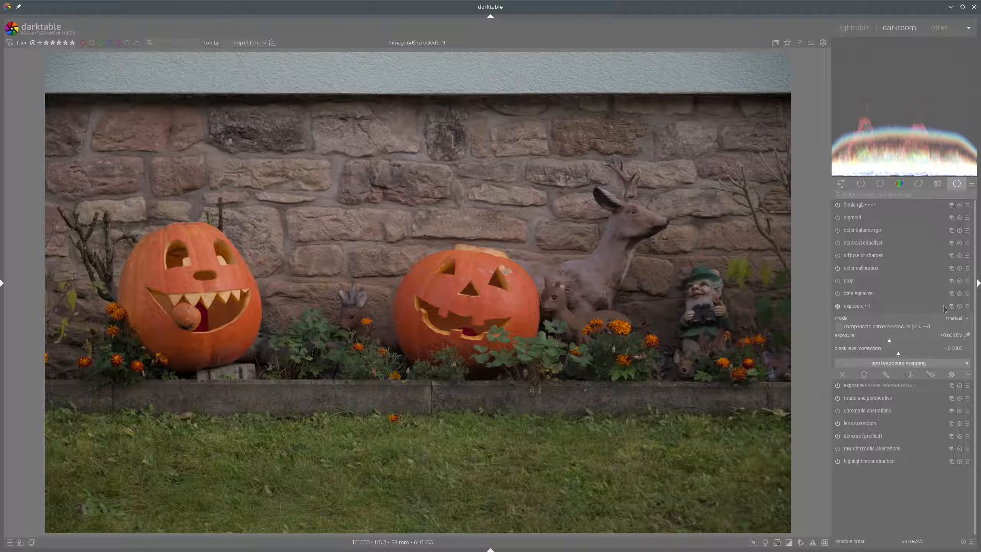
{"action": "left_click", "coordinate": [952, 308]}
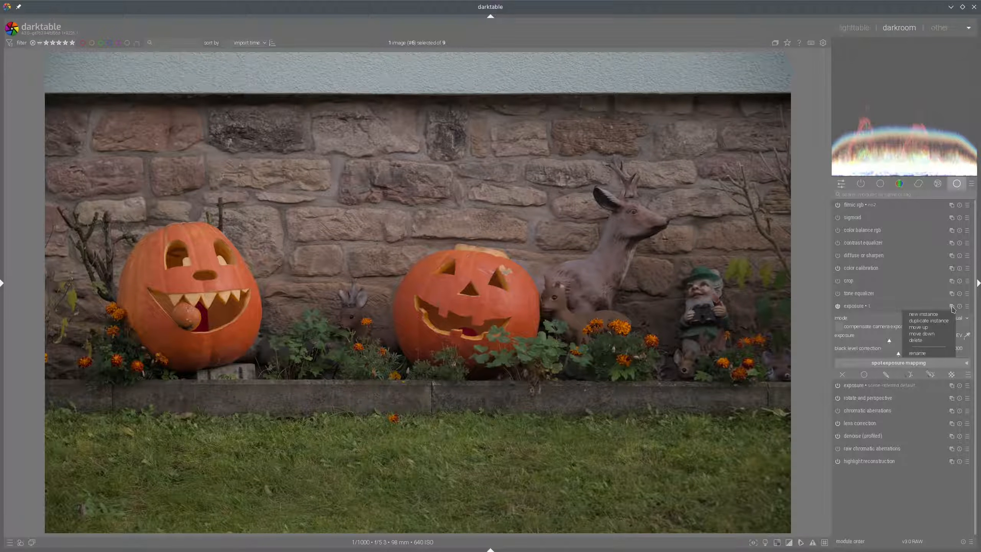
{"action": "left_click", "coordinate": [924, 356]}
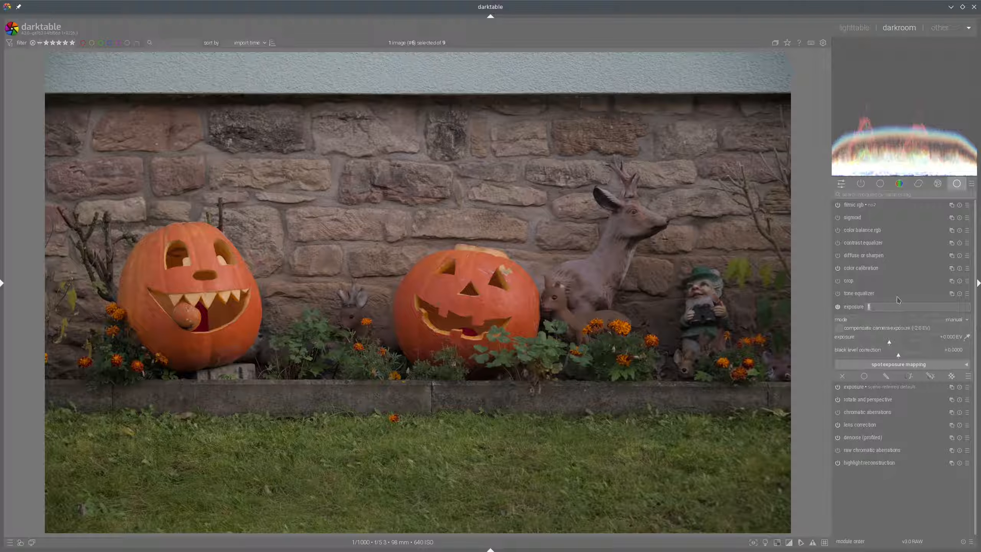
{"action": "type", "text": "dape"}
{"action": "type", "text": "en back"}
{"action": "type", "text": "ground"}
{"action": "key", "text": "Return"}
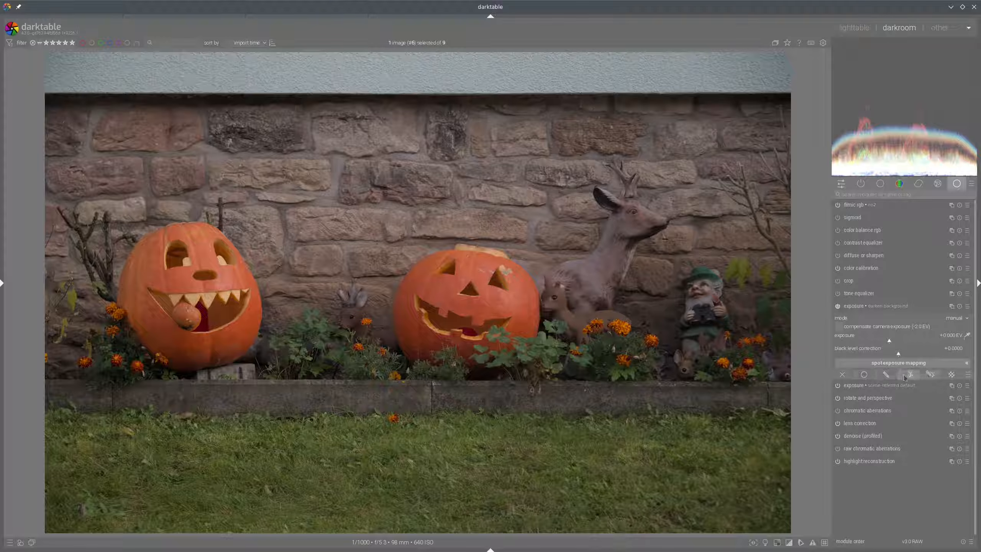
Add a parametric mask to the darken background exposure instance
{"action": "left_click", "coordinate": [930, 376]}
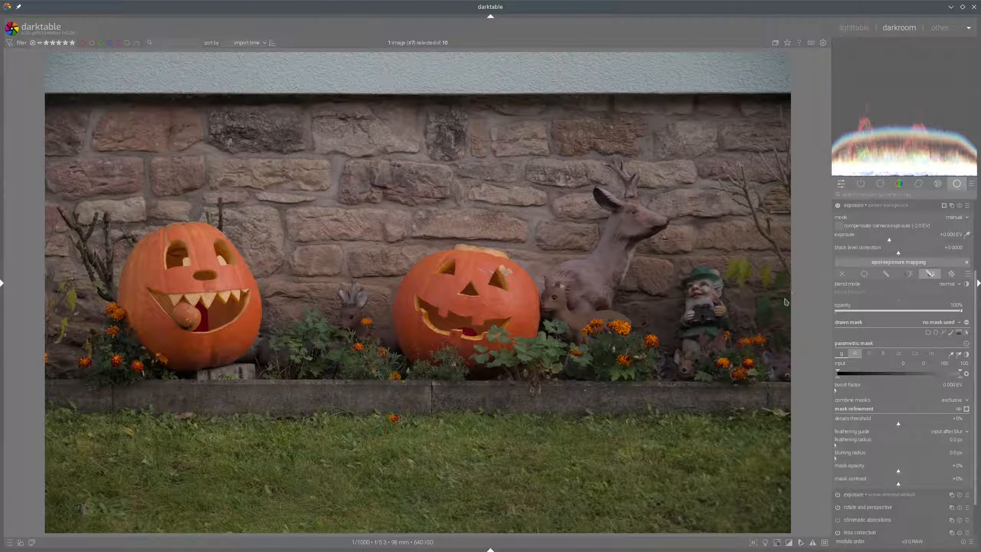
{"action": "mouse_move", "coordinate": [871, 317]}
{"action": "left_mouse_down"}
{"action": "mouse_move", "coordinate": [818, 320]}
{"action": "mouse_move", "coordinate": [872, 320]}
{"action": "mouse_move", "coordinate": [861, 315]}
{"action": "left_mouse_up"}
{"action": "mouse_move", "coordinate": [927, 328]}
{"action": "left_mouse_down"}
{"action": "mouse_move", "coordinate": [920, 336]}
{"action": "mouse_move", "coordinate": [968, 335]}
{"action": "mouse_move", "coordinate": [926, 333]}
{"action": "left_mouse_up"}
{"action": "mouse_move", "coordinate": [875, 337]}
{"action": "left_mouse_down"}
{"action": "mouse_move", "coordinate": [820, 342]}
{"action": "mouse_move", "coordinate": [818, 350]}
{"action": "mouse_move", "coordinate": [854, 352]}
{"action": "mouse_move", "coordinate": [858, 335]}
{"action": "left_mouse_up"}
{"action": "mouse_move", "coordinate": [832, 350]}
{"action": "left_mouse_down"}
{"action": "mouse_move", "coordinate": [938, 347]}
{"action": "mouse_move", "coordinate": [942, 366]}
{"action": "mouse_move", "coordinate": [860, 362]}
{"action": "mouse_move", "coordinate": [832, 348]}
{"action": "left_mouse_up"}
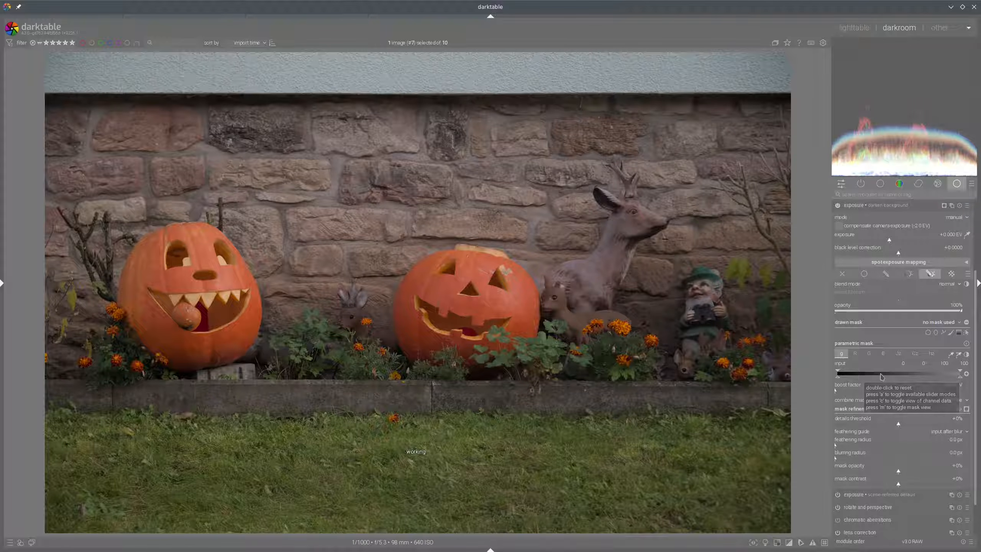
{"action": "key", "text": "c"}
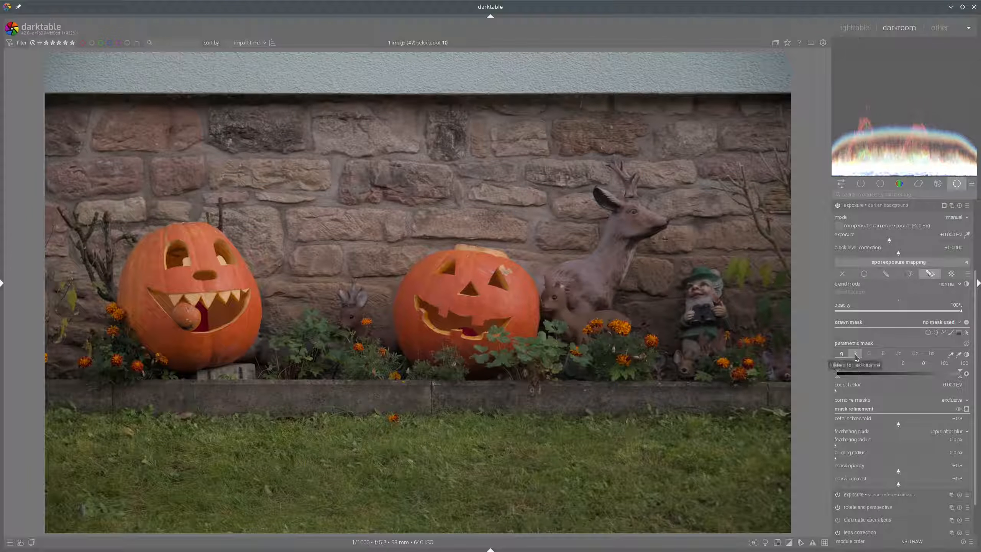
Preview the parametric mask's red, green and blue channel data on the image
{"action": "left_click", "coordinate": [856, 354]}
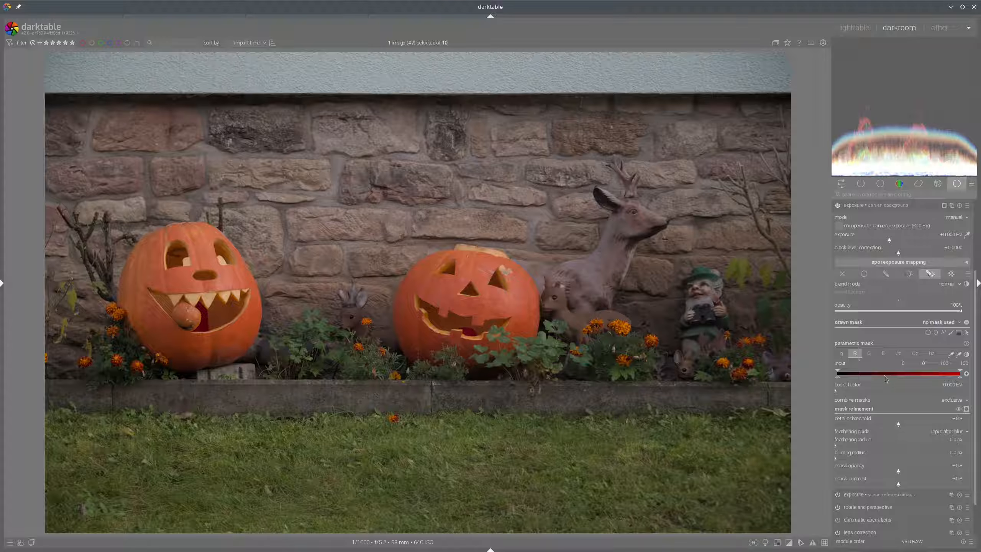
{"action": "key", "text": "c"}
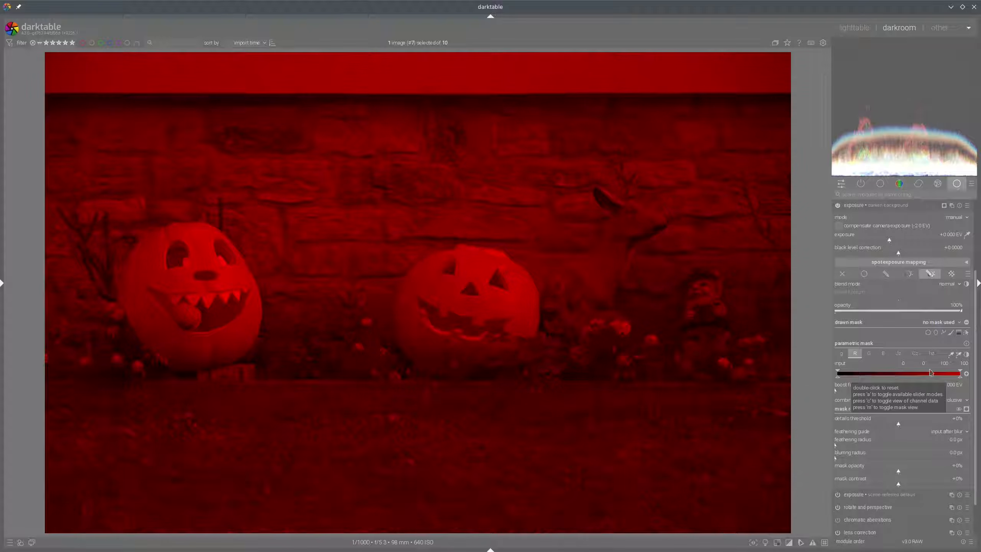
{"action": "mouse_move", "coordinate": [931, 372]}
{"action": "left_mouse_down"}
{"action": "mouse_move", "coordinate": [917, 372]}
{"action": "mouse_move", "coordinate": [962, 380]}
{"action": "mouse_move", "coordinate": [928, 366]}
{"action": "left_mouse_up"}
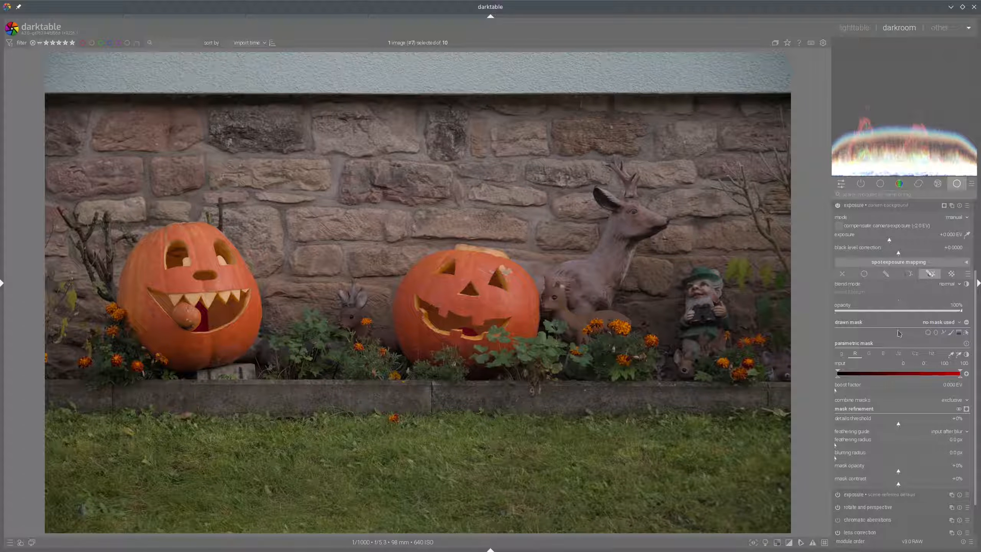
{"action": "left_click", "coordinate": [870, 353]}
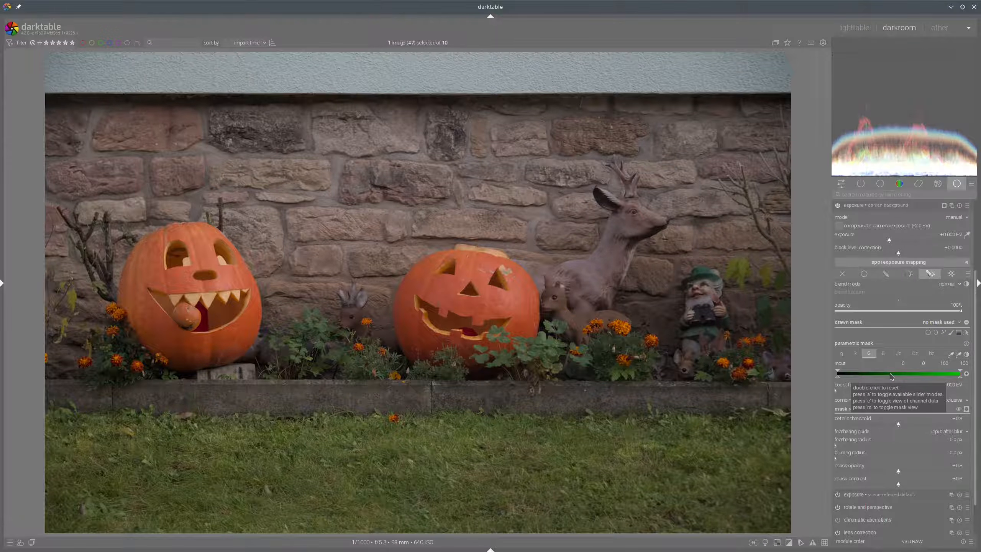
{"action": "key", "text": "c"}
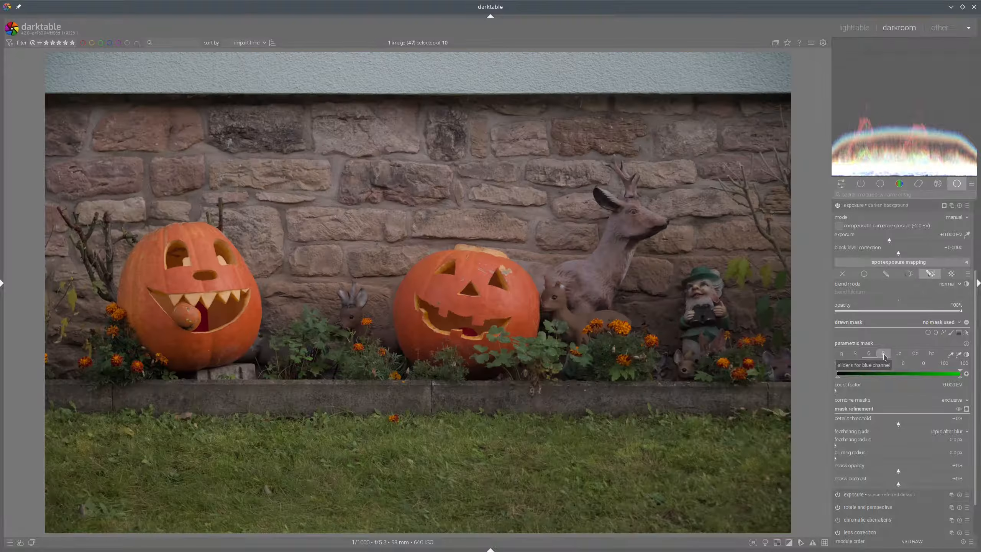
{"action": "left_click", "coordinate": [884, 354]}
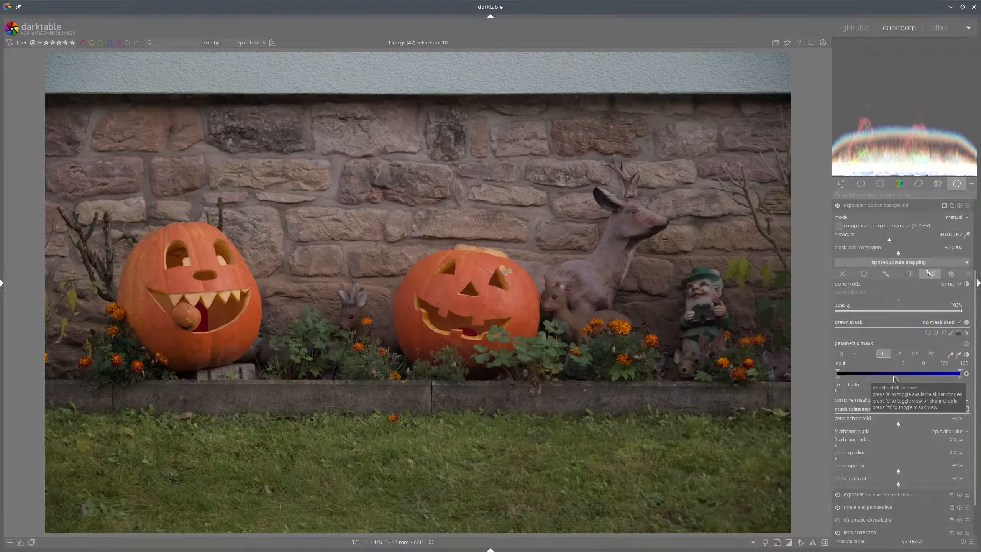
{"action": "key", "text": "c"}
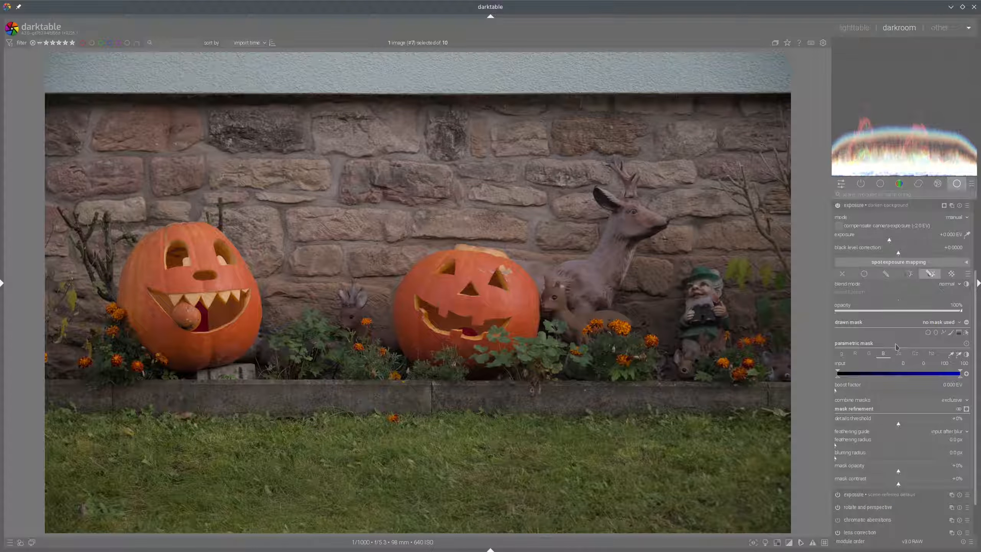
{"action": "mouse_move", "coordinate": [893, 344]}
{"action": "left_mouse_down"}
{"action": "mouse_move", "coordinate": [900, 363]}
{"action": "mouse_move", "coordinate": [935, 364]}
{"action": "mouse_move", "coordinate": [896, 350]}
{"action": "left_mouse_up"}
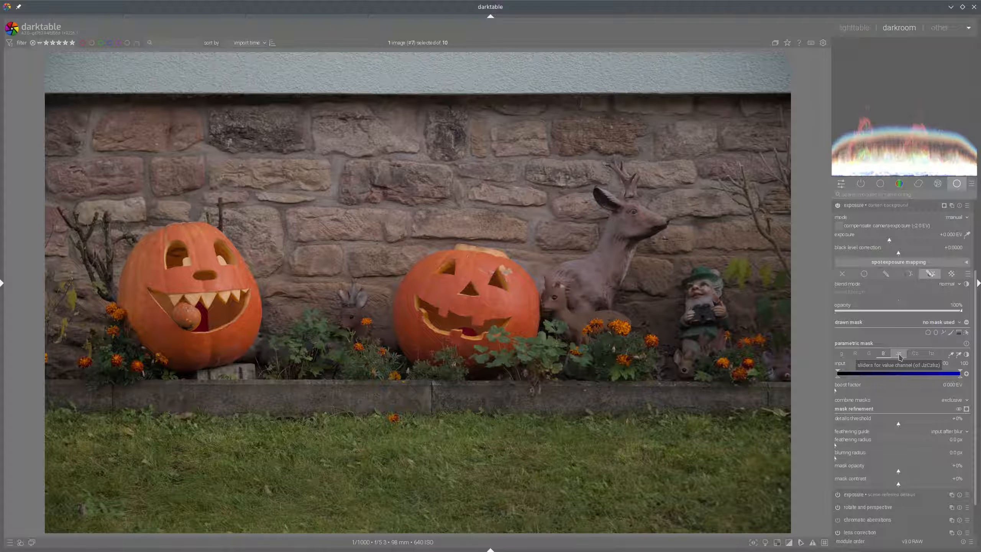
Inspect the parametric mask's lightness and chroma channels, toggling the channel data and mask views
{"action": "left_click", "coordinate": [899, 356]}
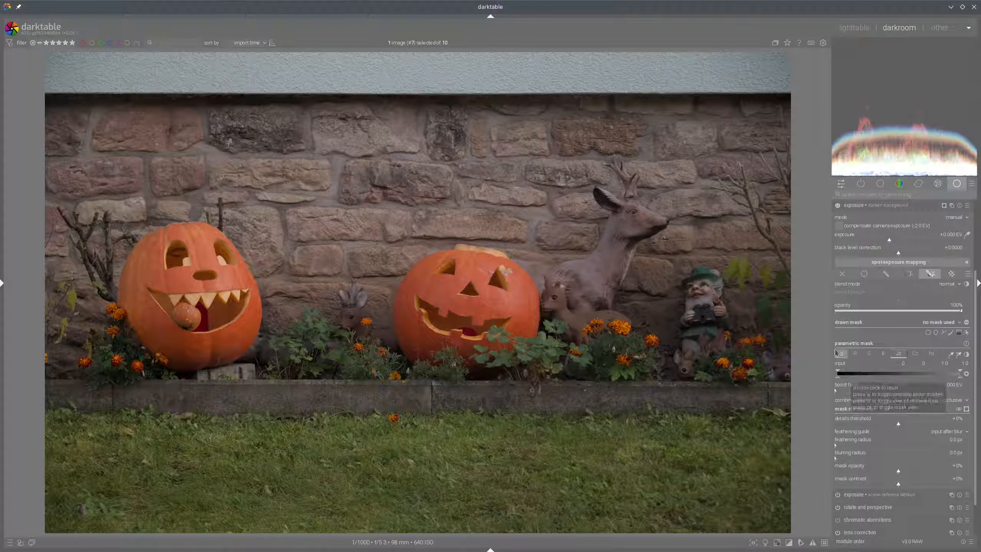
{"action": "left_click", "coordinate": [855, 353]}
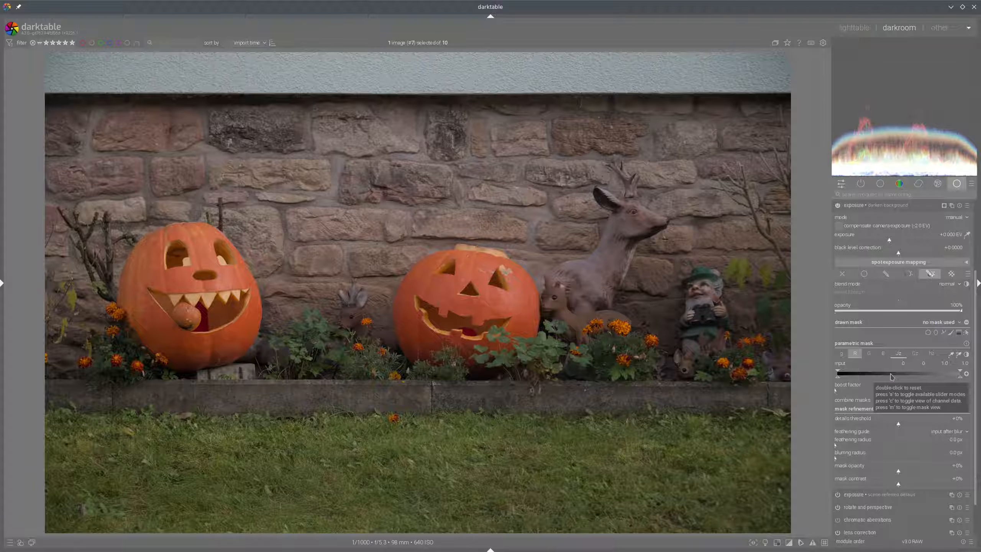
{"action": "key", "text": "c"}
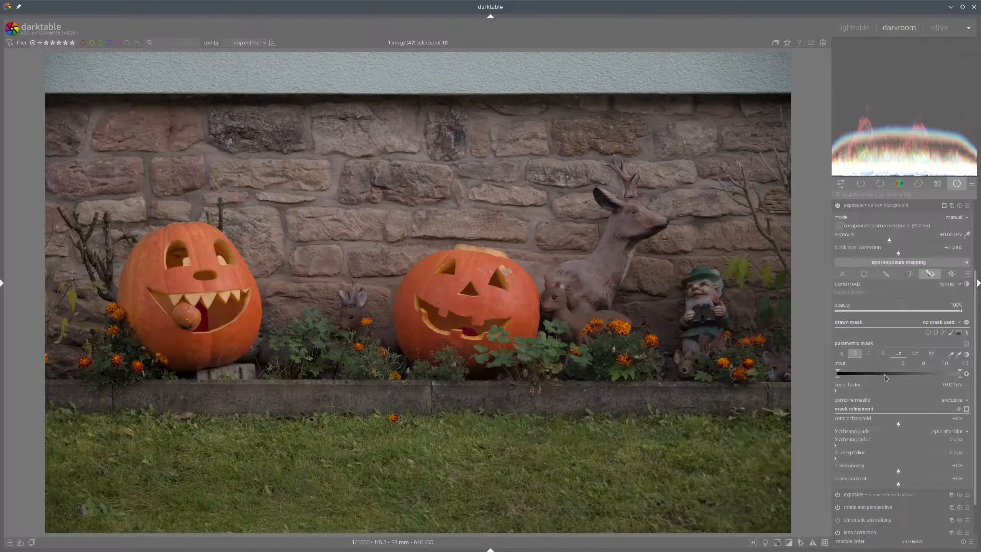
{"action": "left_click", "coordinate": [915, 355]}
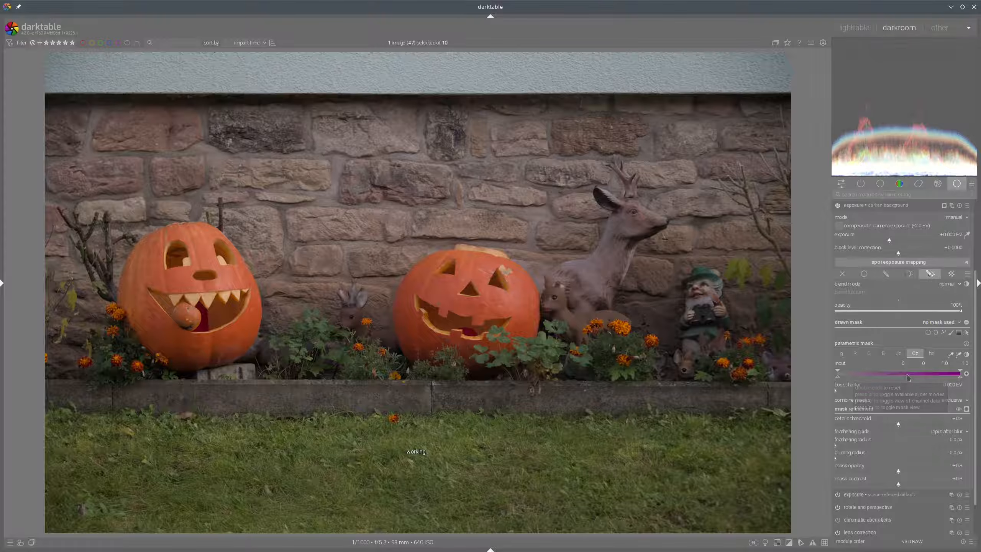
{"action": "key", "text": "m"}
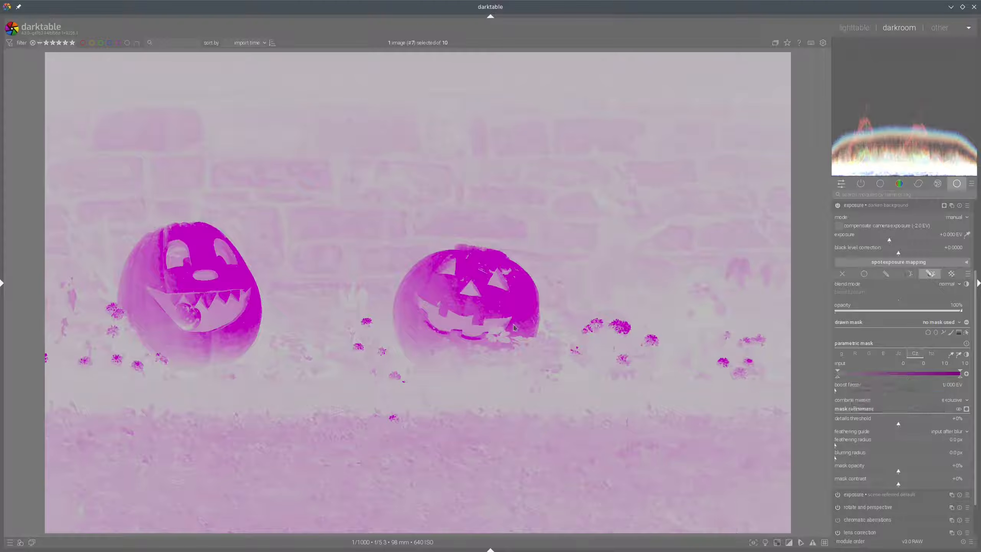
{"action": "key", "text": "c"}
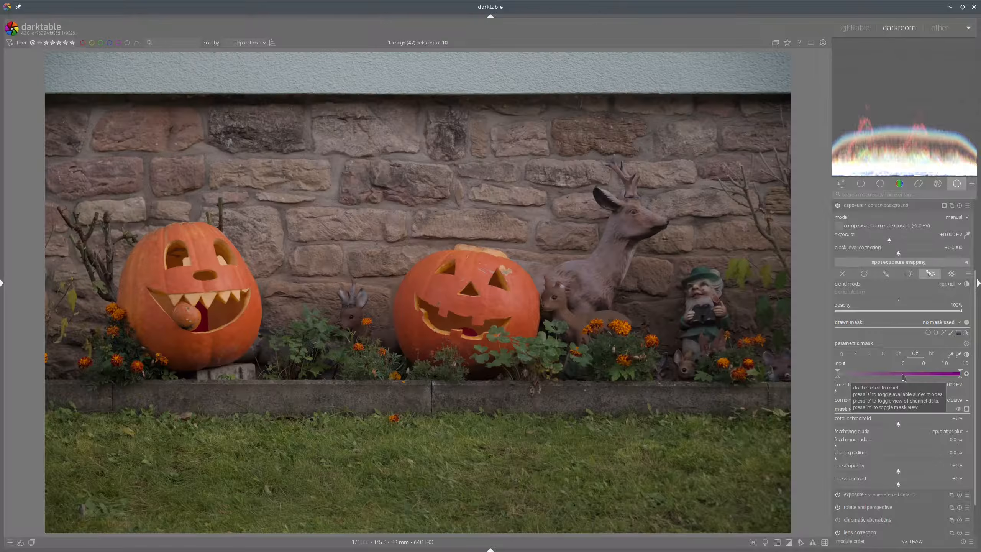
{"action": "key", "text": "c"}
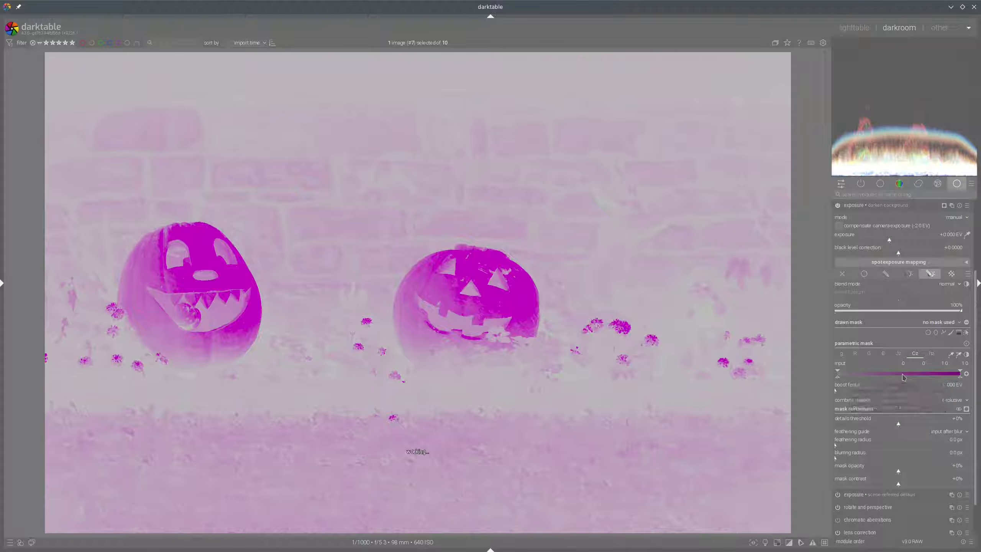
{"action": "key", "text": "c"}
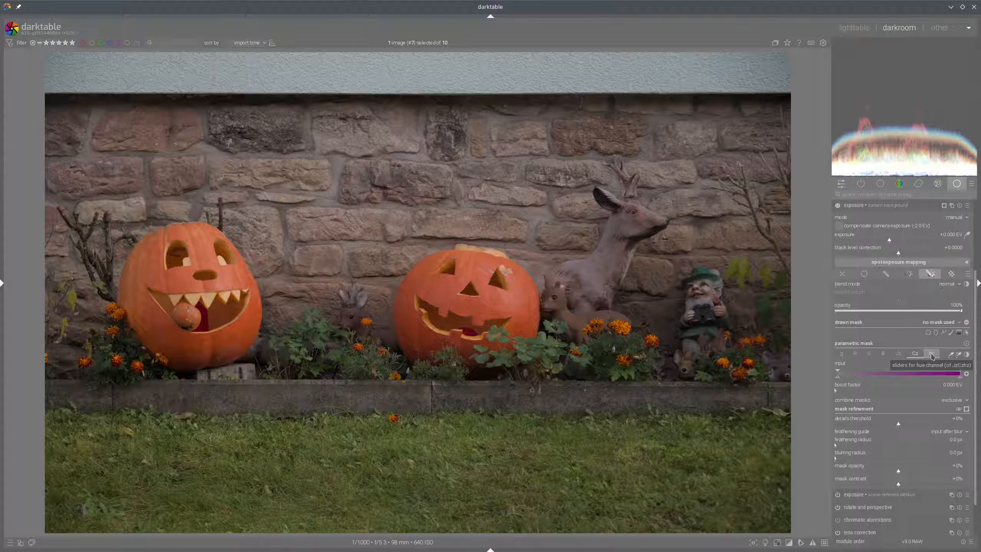
Preview the parametric mask's hue and chroma channel data on the image, switching between the two channels
{"action": "left_click", "coordinate": [932, 355]}
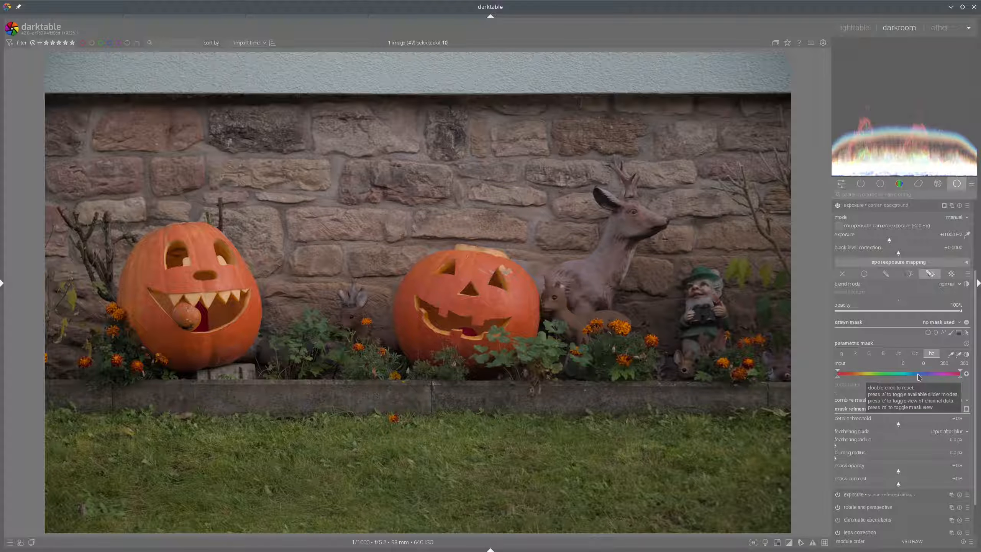
{"action": "key", "text": "c"}
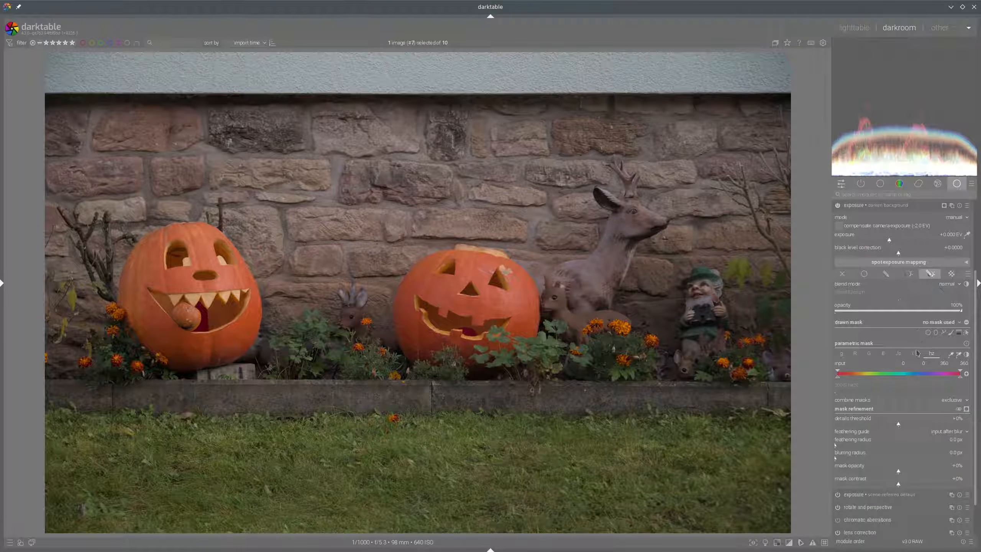
{"action": "left_click", "coordinate": [915, 353]}
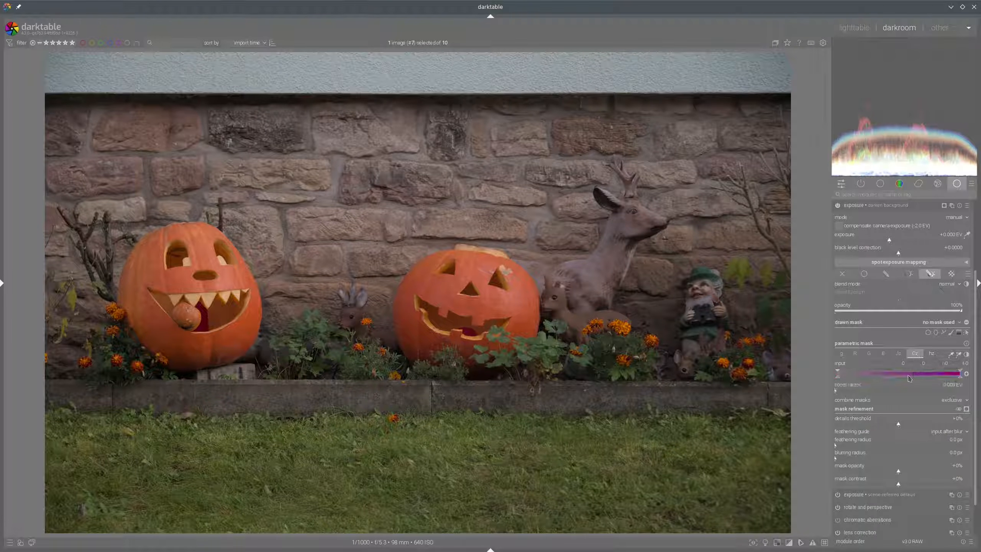
{"action": "key", "text": "c"}
{"action": "mouse_move", "coordinate": [895, 374]}
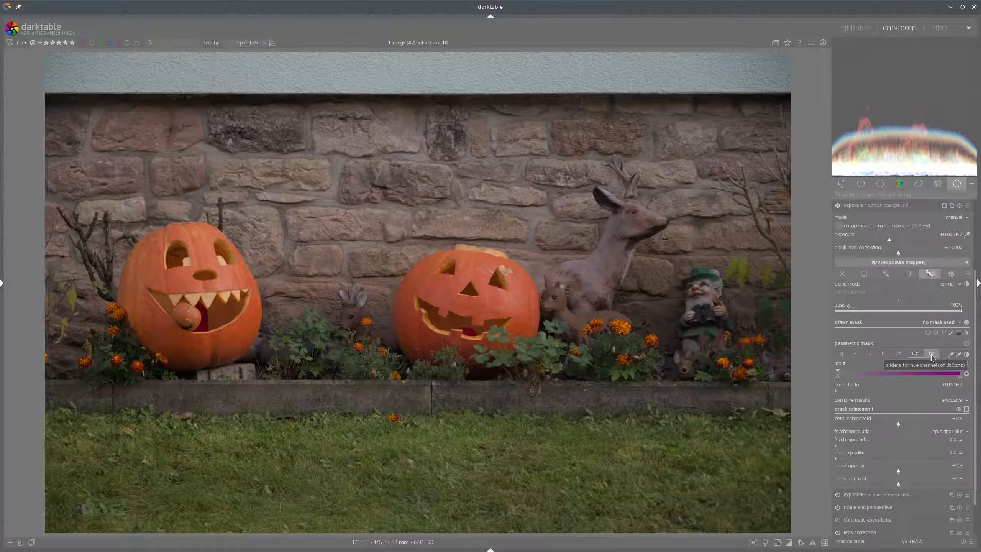
{"action": "left_click", "coordinate": [932, 354]}
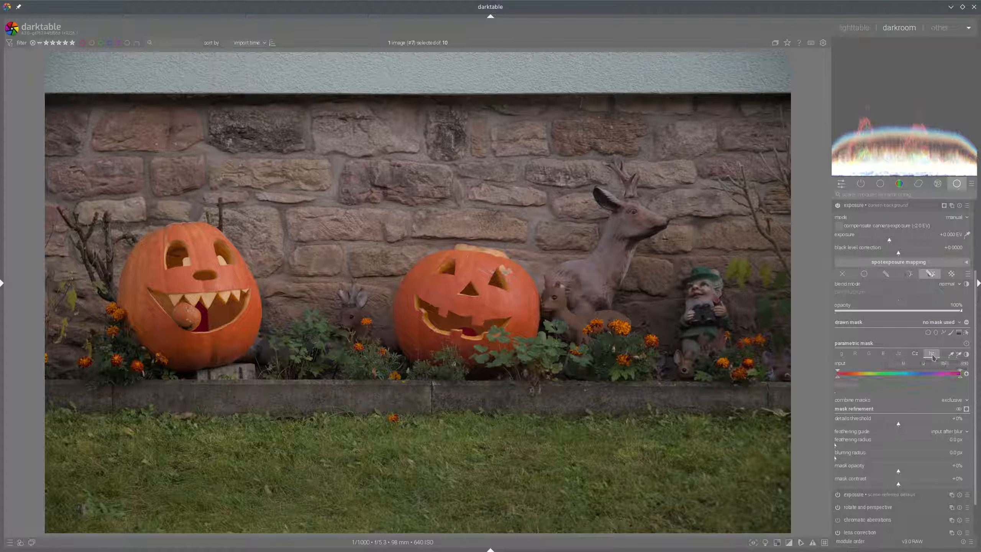
{"action": "key", "text": "c"}
{"action": "left_click", "coordinate": [915, 355]}
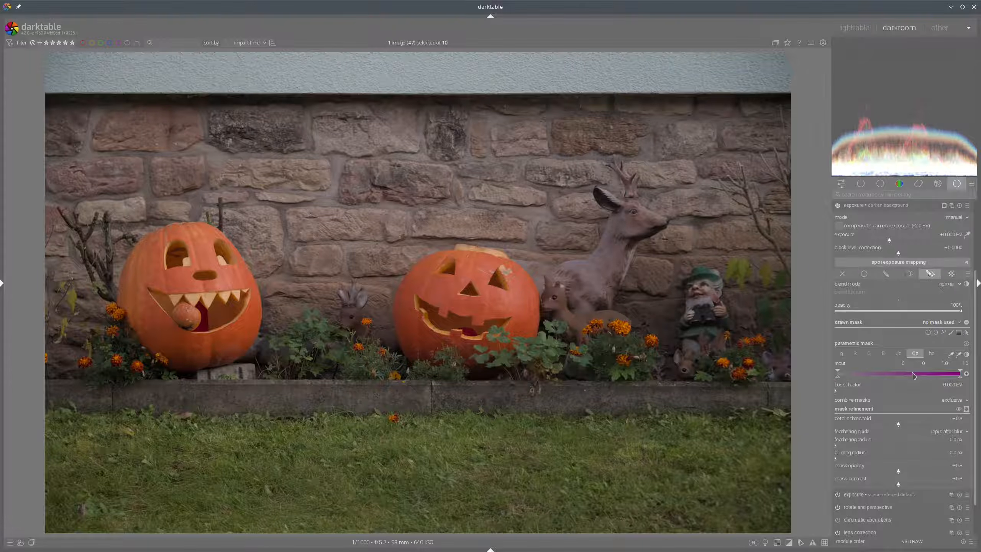
{"action": "key", "text": "c"}
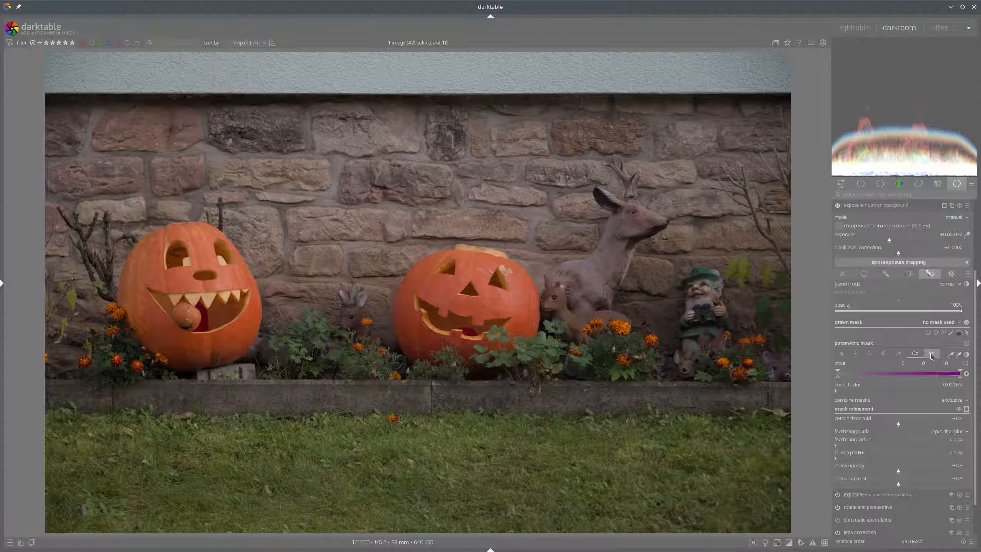
{"action": "left_click", "coordinate": [931, 354]}
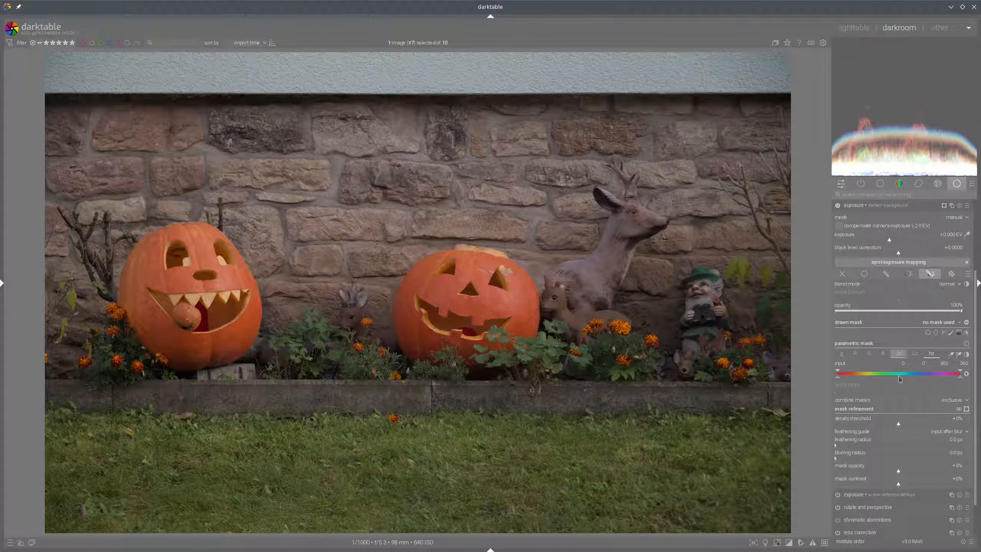
Pick the hue and chroma mask ranges from an area on the left pumpkin and display the mask overlay
{"action": "left_click", "coordinate": [959, 355]}
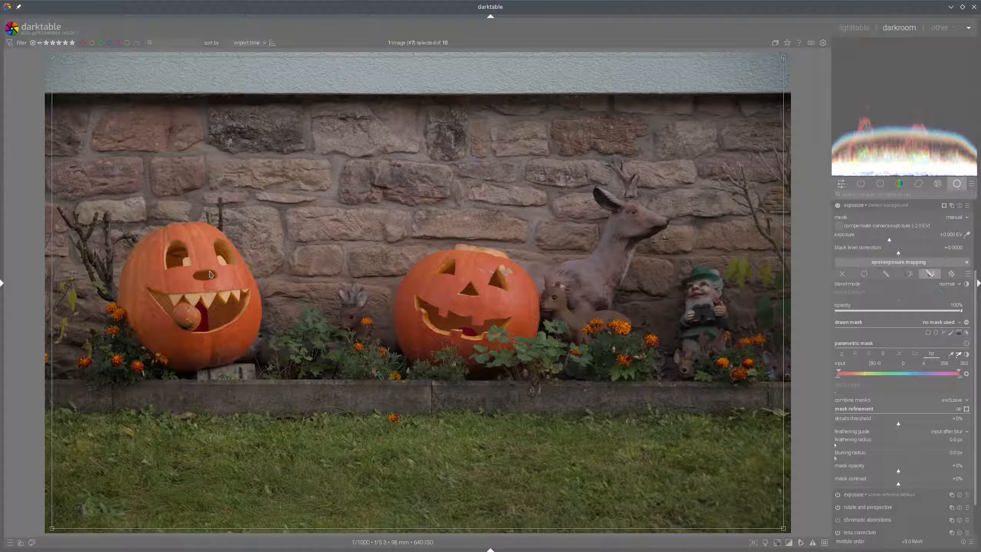
{"action": "left_click_drag", "start_coordinate": [206, 266], "coordinate": [237, 353]}
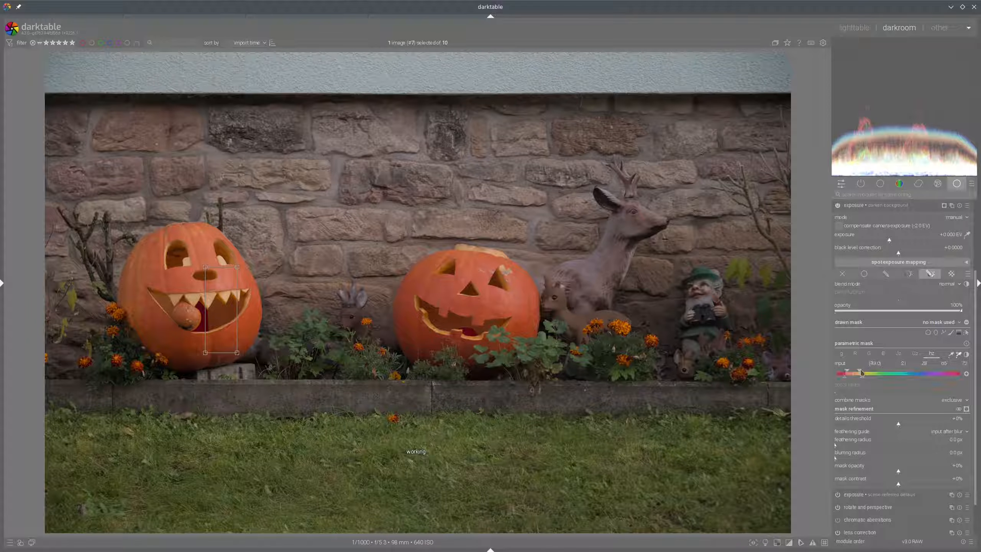
{"action": "left_click", "coordinate": [966, 409]}
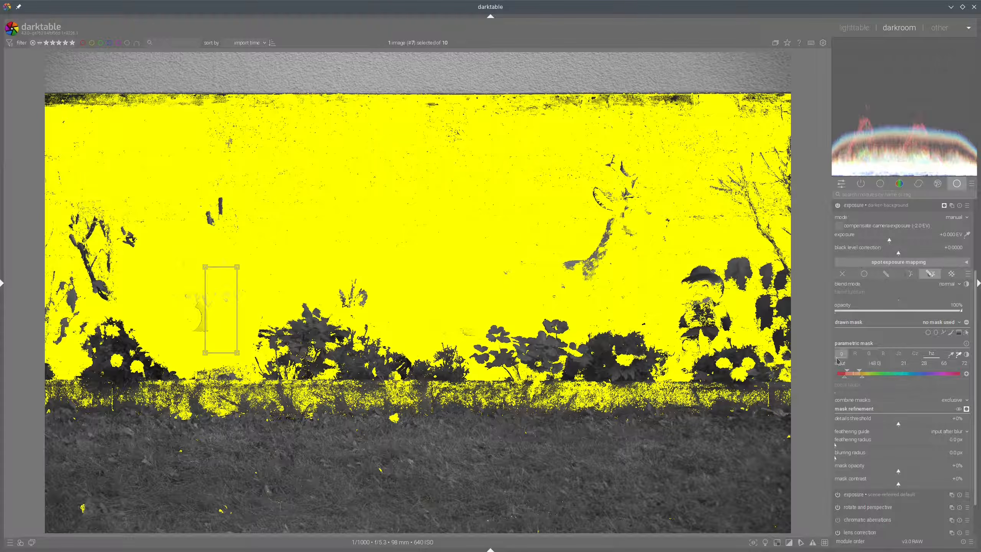
{"action": "mouse_move", "coordinate": [836, 358]}
{"action": "left_mouse_down"}
{"action": "mouse_move", "coordinate": [838, 381]}
{"action": "mouse_move", "coordinate": [865, 385]}
{"action": "mouse_move", "coordinate": [874, 375]}
{"action": "mouse_move", "coordinate": [833, 360]}
{"action": "left_mouse_up"}
{"action": "left_click", "coordinate": [917, 354]}
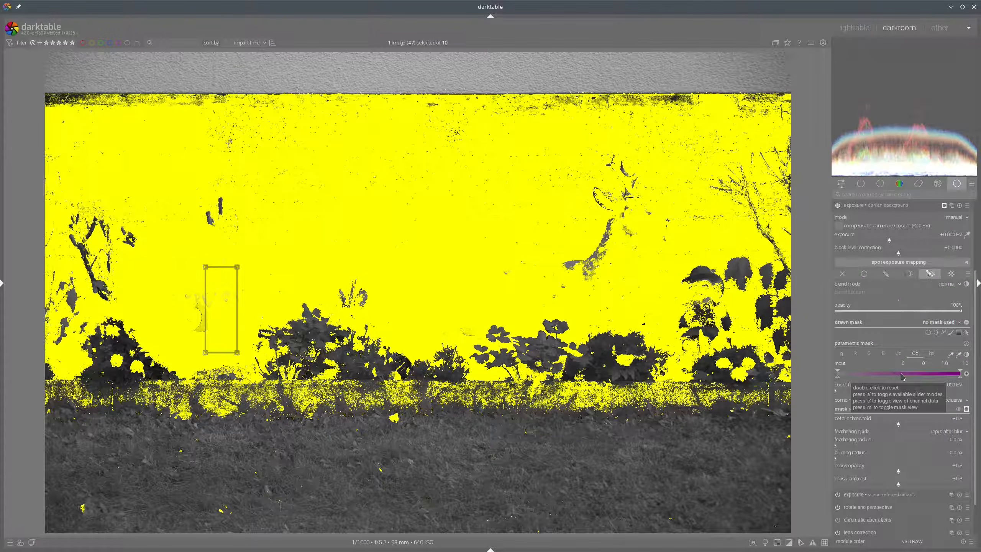
{"action": "left_click", "coordinate": [959, 355]}
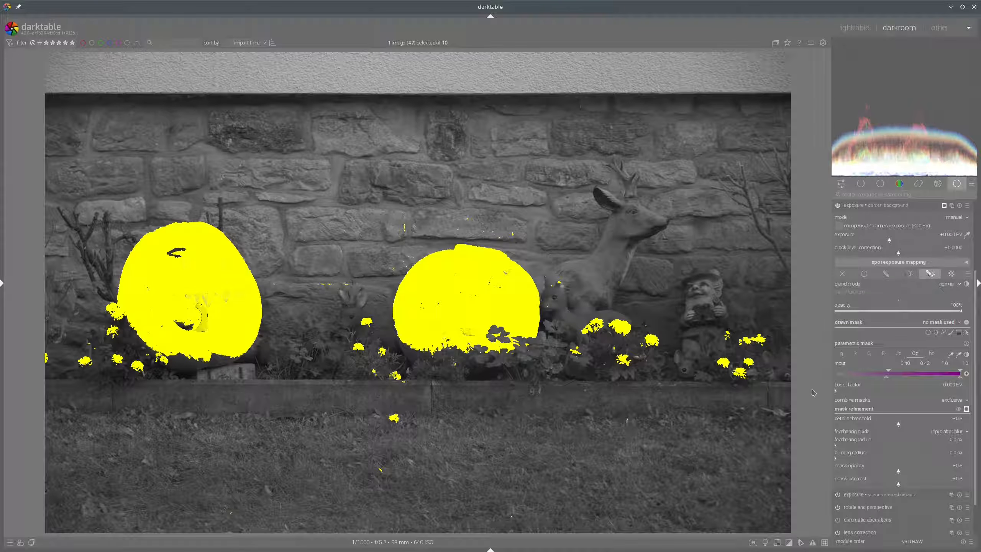
Set the mask refinement feathering radius to about 10 px
{"action": "mouse_move", "coordinate": [828, 403]}
{"action": "left_mouse_down"}
{"action": "mouse_move", "coordinate": [922, 400]}
{"action": "mouse_move", "coordinate": [977, 418]}
{"action": "mouse_move", "coordinate": [974, 491]}
{"action": "mouse_move", "coordinate": [850, 498]}
{"action": "mouse_move", "coordinate": [823, 433]}
{"action": "mouse_move", "coordinate": [825, 405]}
{"action": "left_mouse_up"}
{"action": "mouse_move", "coordinate": [825, 433]}
{"action": "left_mouse_down"}
{"action": "mouse_move", "coordinate": [826, 488]}
{"action": "mouse_move", "coordinate": [964, 492]}
{"action": "mouse_move", "coordinate": [977, 479]}
{"action": "mouse_move", "coordinate": [976, 434]}
{"action": "mouse_move", "coordinate": [818, 431]}
{"action": "left_mouse_up"}
{"action": "left_click_drag", "start_coordinate": [835, 445], "coordinate": [881, 447]}
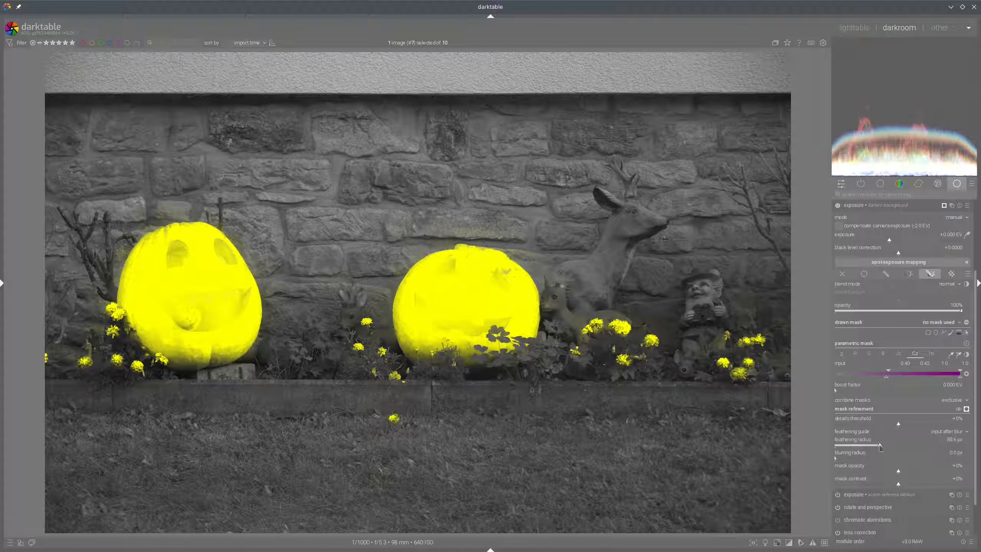
{"action": "left_click_drag", "start_coordinate": [881, 447], "coordinate": [876, 449]}
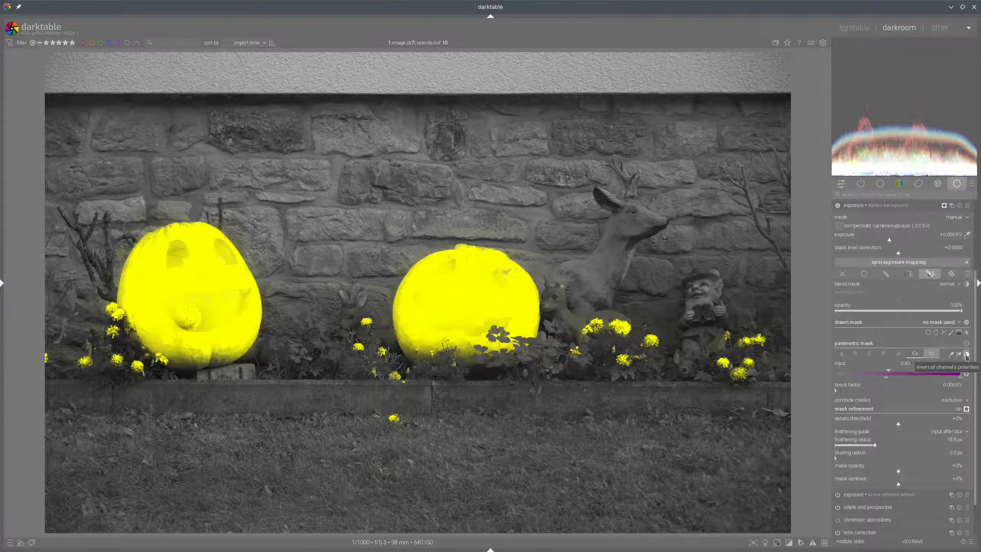
Invert the polarity of all mask channels, lower the mask opacity to about -52%, and hide the mask overlay
{"action": "left_click", "coordinate": [967, 356]}
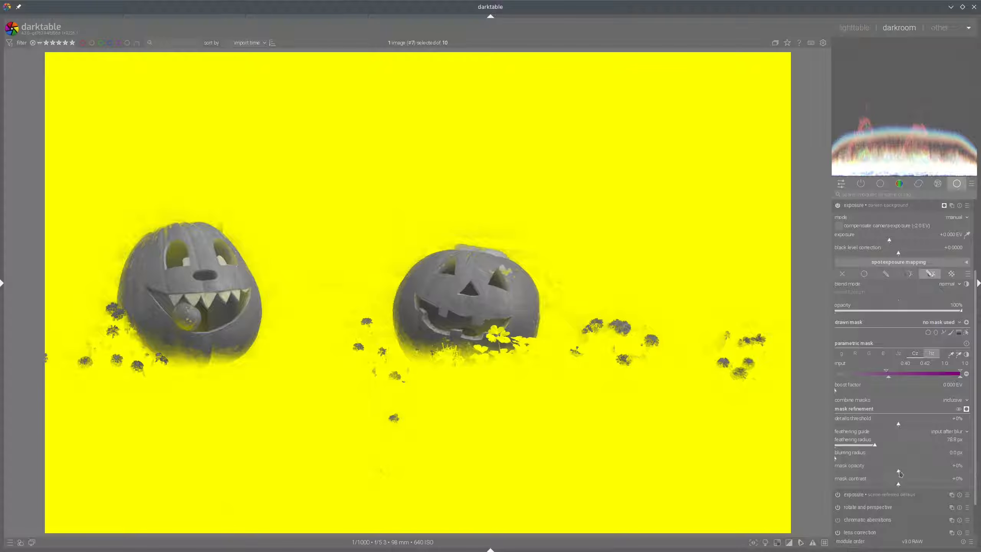
{"action": "left_click_drag", "start_coordinate": [899, 474], "coordinate": [880, 476]}
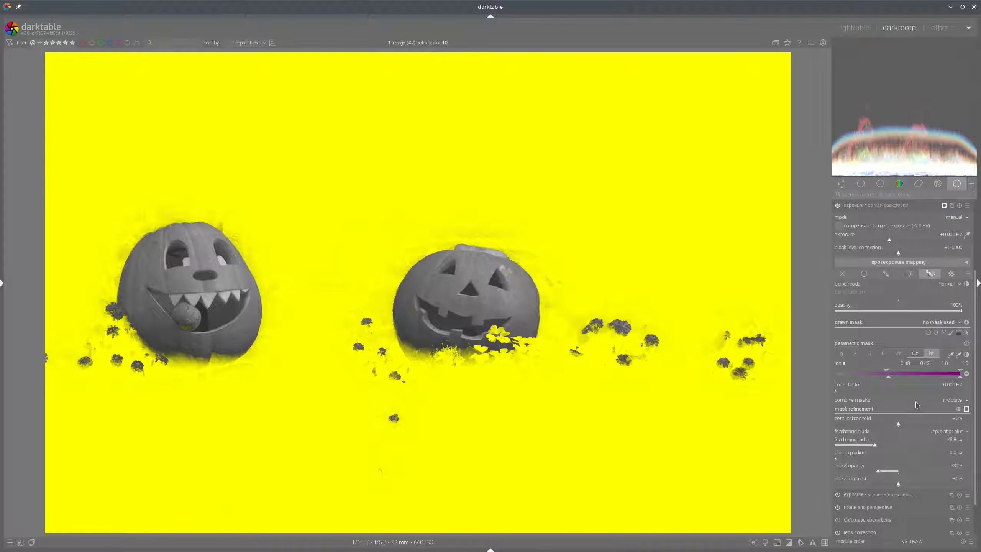
{"action": "left_click", "coordinate": [967, 409]}
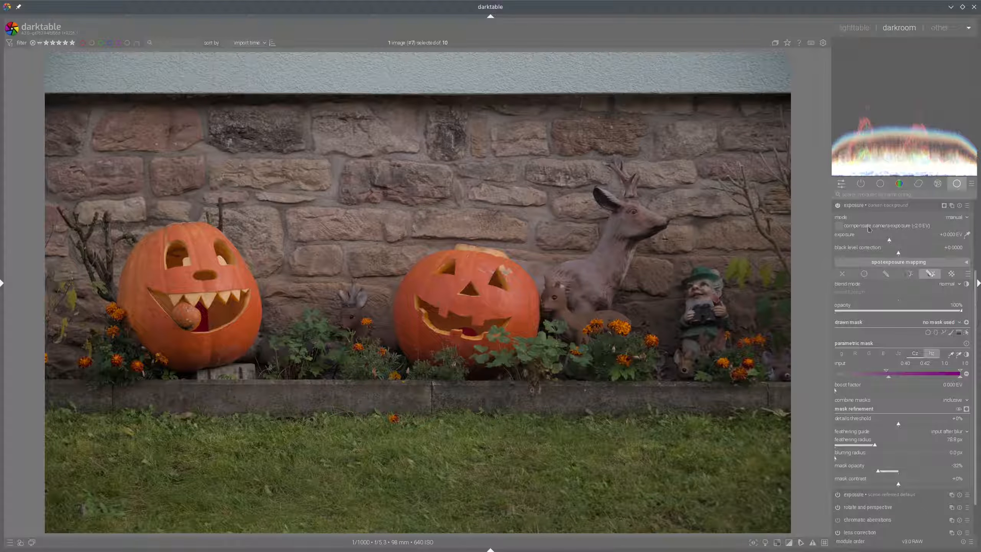
Lower the darken background instance's exposure to about -0.96 EV
{"action": "left_click", "coordinate": [876, 242]}
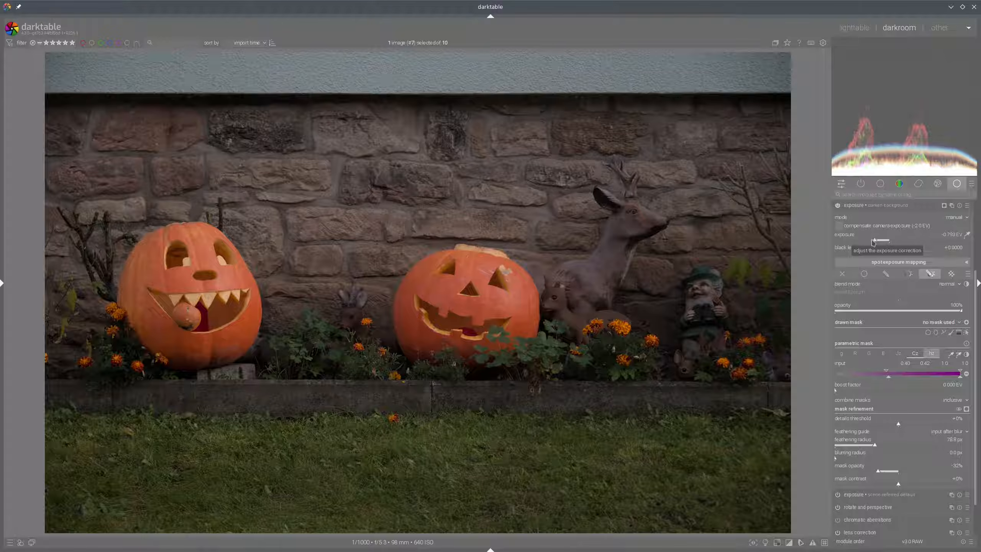
{"action": "scroll", "coordinate": [875, 242], "scroll_direction": "down", "scroll_amount": 5}
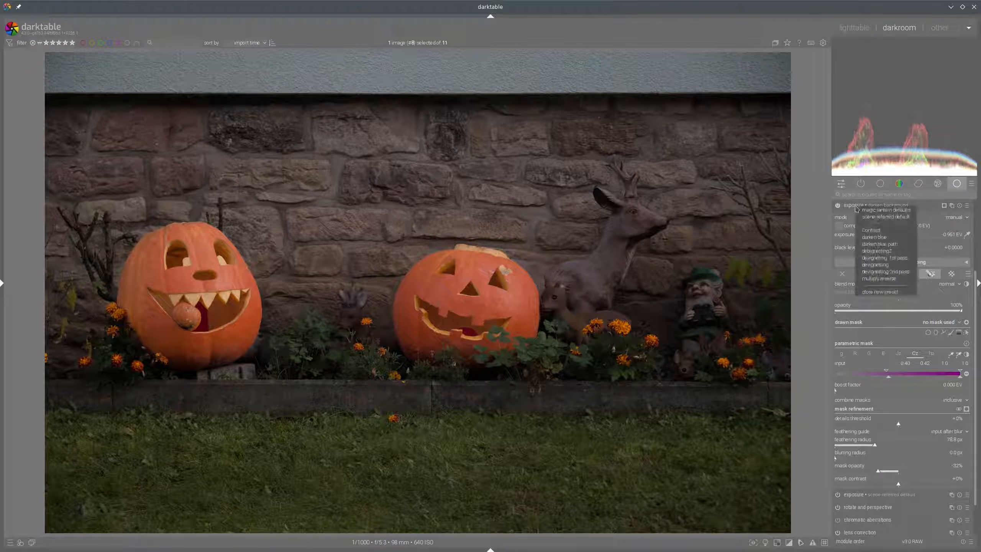
Create another exposure instance, nudge its exposure slightly, and collapse it
{"action": "right_click", "coordinate": [944, 205]}
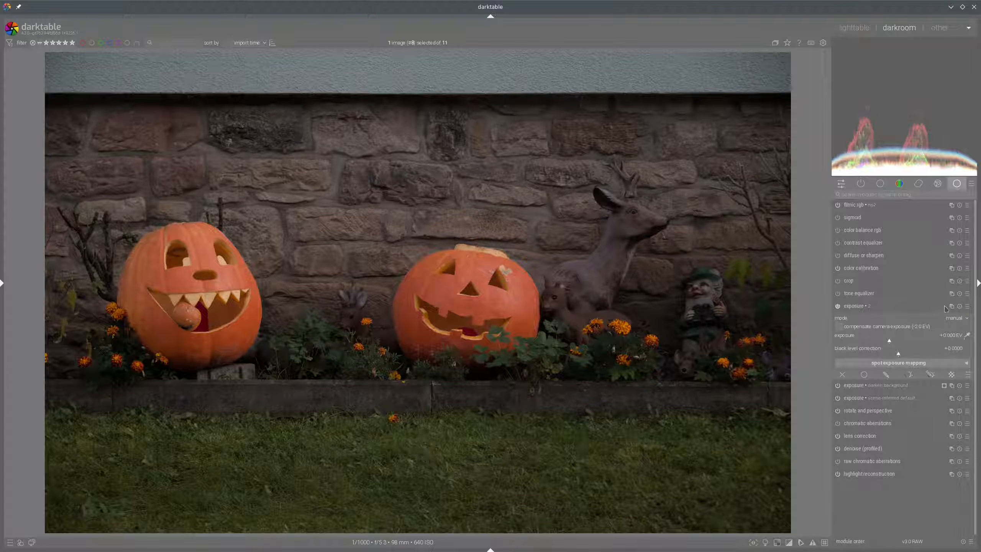
{"action": "left_click_drag", "start_coordinate": [909, 342], "coordinate": [901, 342]}
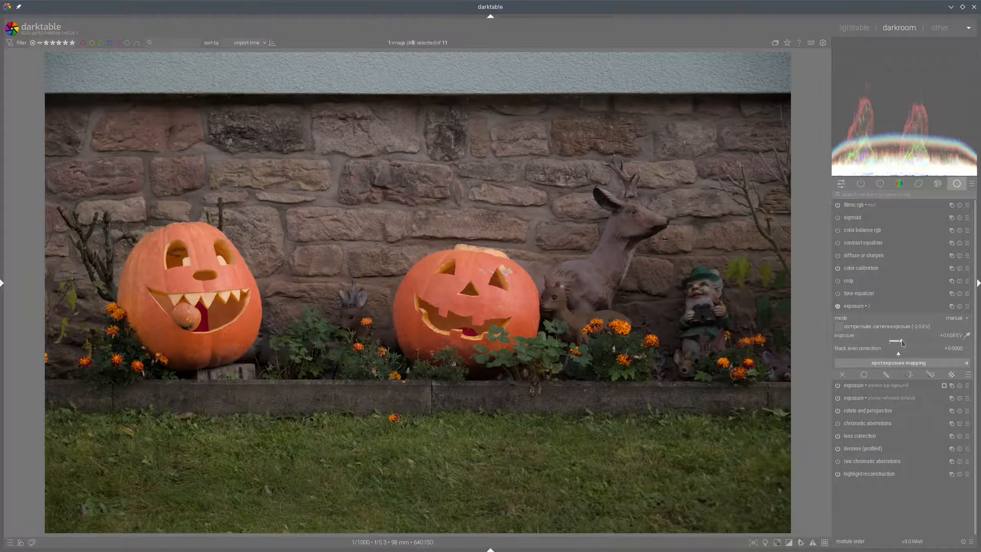
{"action": "left_click", "coordinate": [869, 307]}
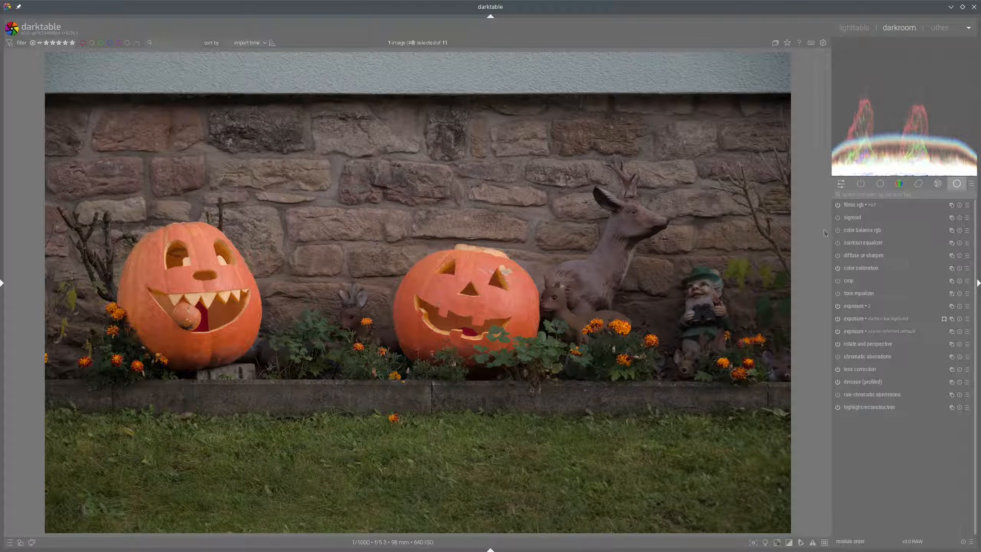
In color balance rgb, lower brilliance shadows, raise brilliance highlights, and boost saturation shadows and midtones
{"action": "left_click", "coordinate": [852, 231]}
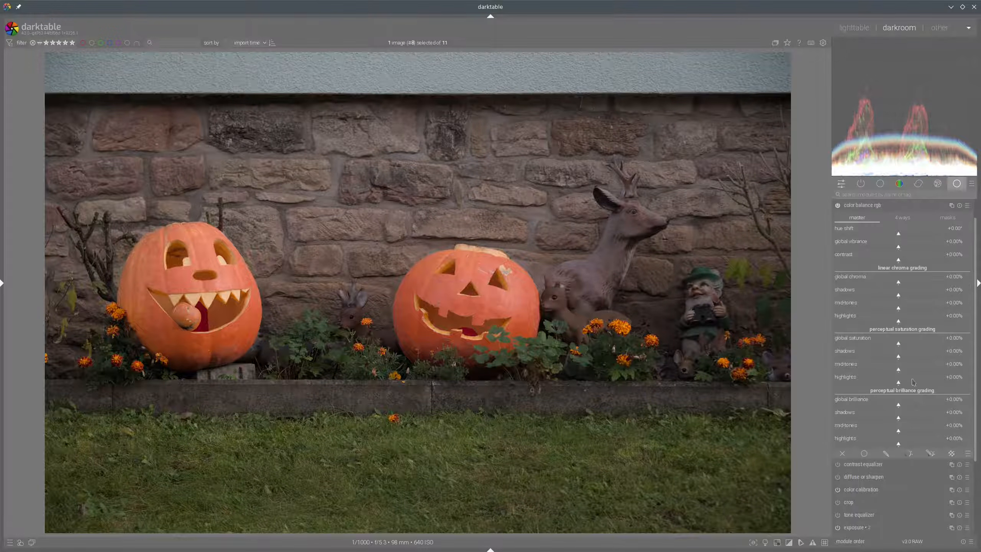
{"action": "left_click", "coordinate": [888, 419]}
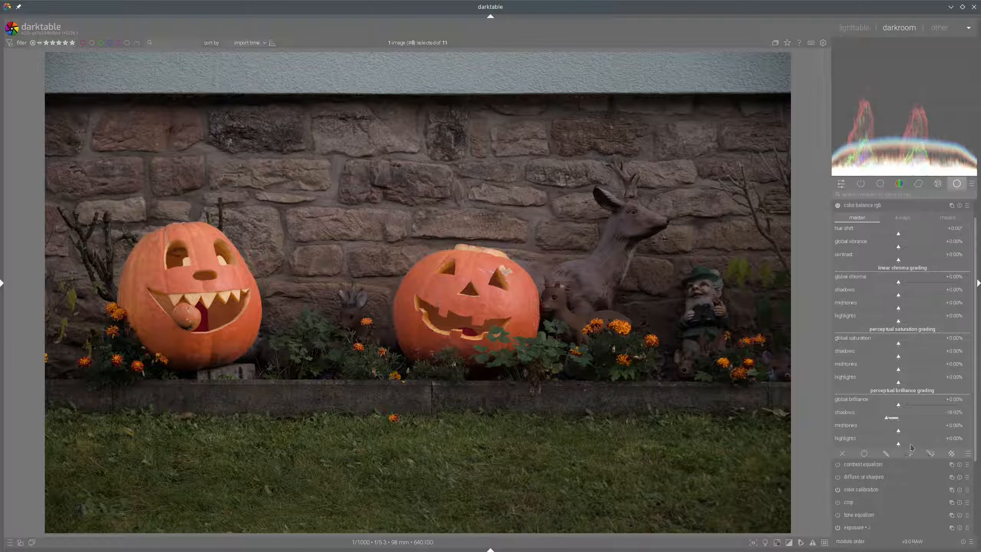
{"action": "left_click", "coordinate": [911, 444]}
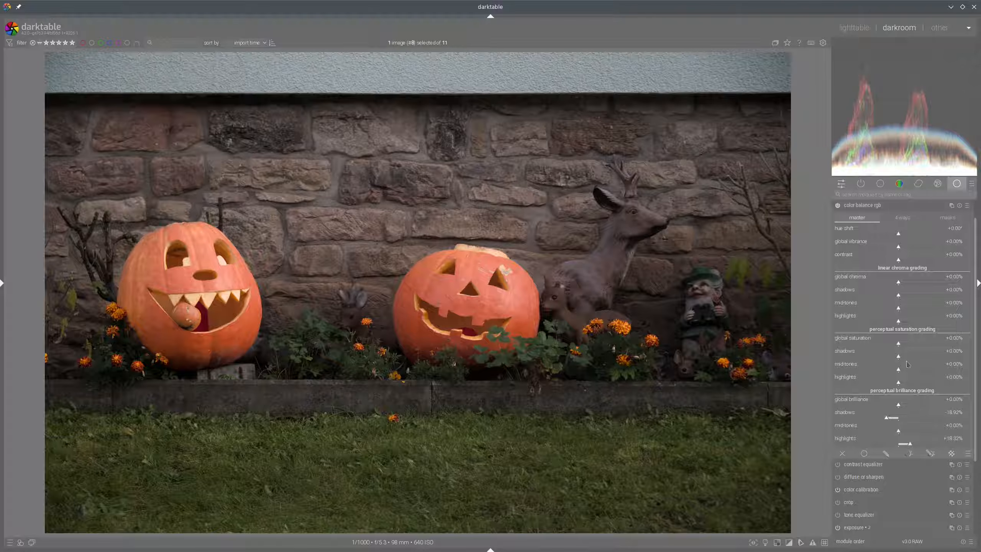
{"action": "left_click", "coordinate": [930, 357]}
{"action": "left_click", "coordinate": [914, 369]}
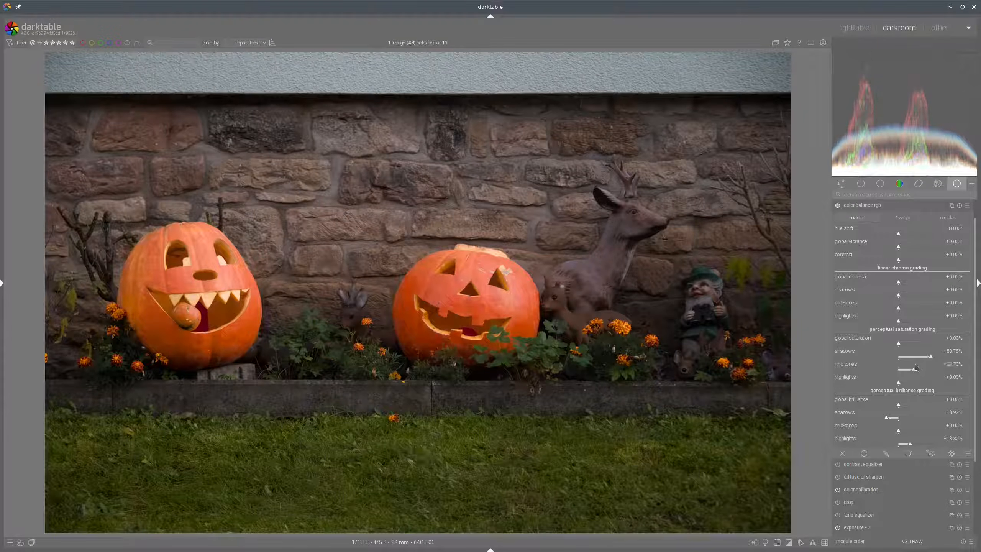
{"action": "left_click", "coordinate": [863, 205]}
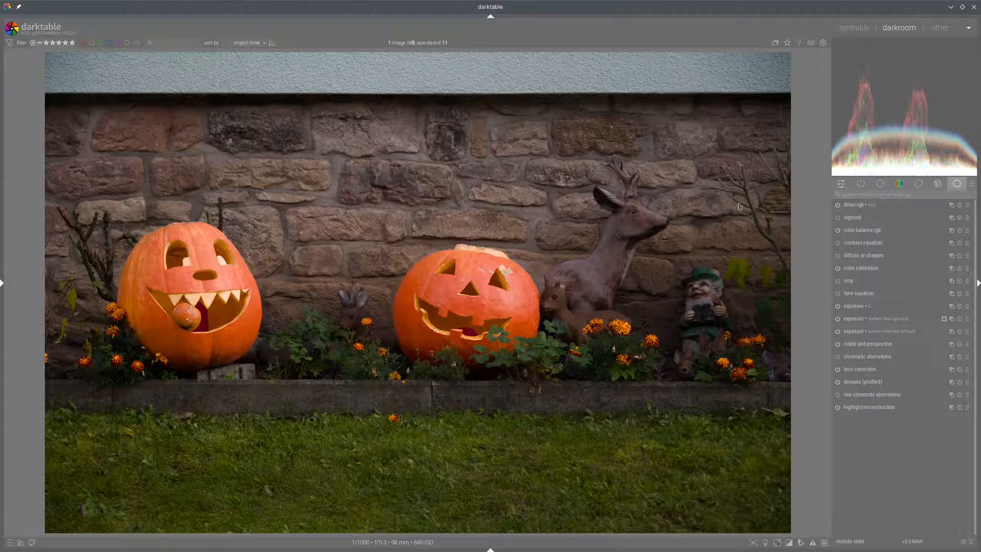
Create a new color balance rgb instance and rename it color background
{"action": "left_click", "coordinate": [953, 233]}
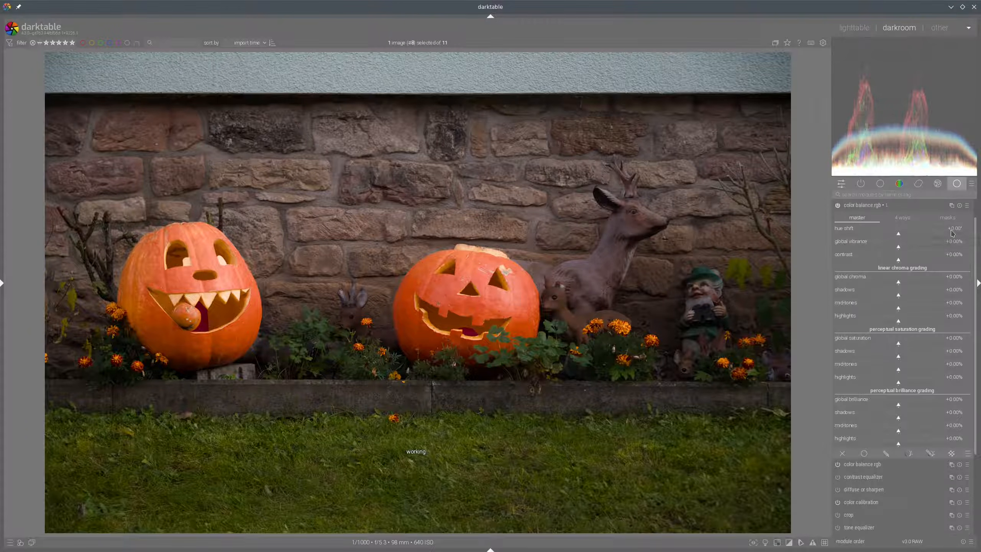
{"action": "left_click", "coordinate": [891, 208]}
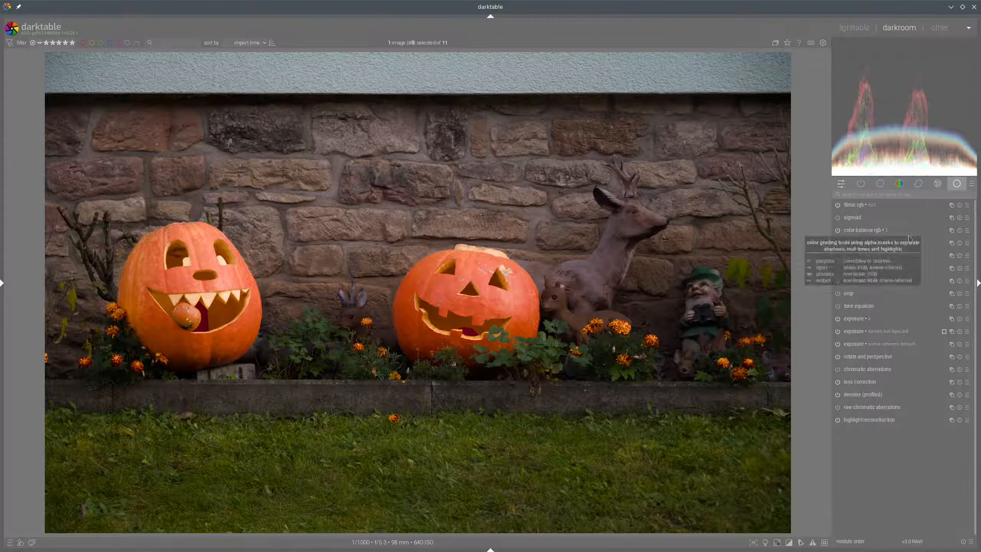
{"action": "left_click", "coordinate": [952, 231]}
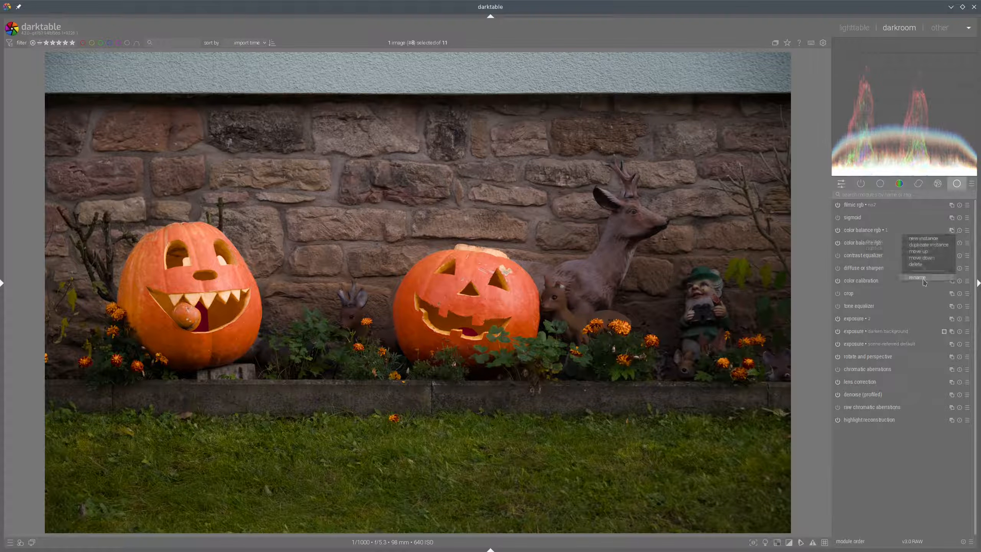
{"action": "left_click", "coordinate": [913, 266]}
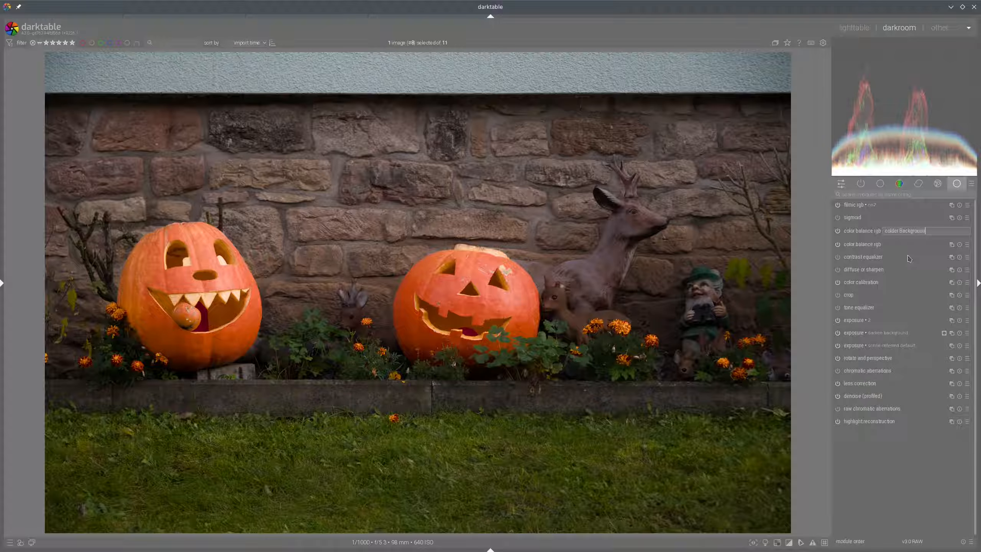
{"action": "key", "text": "Return"}
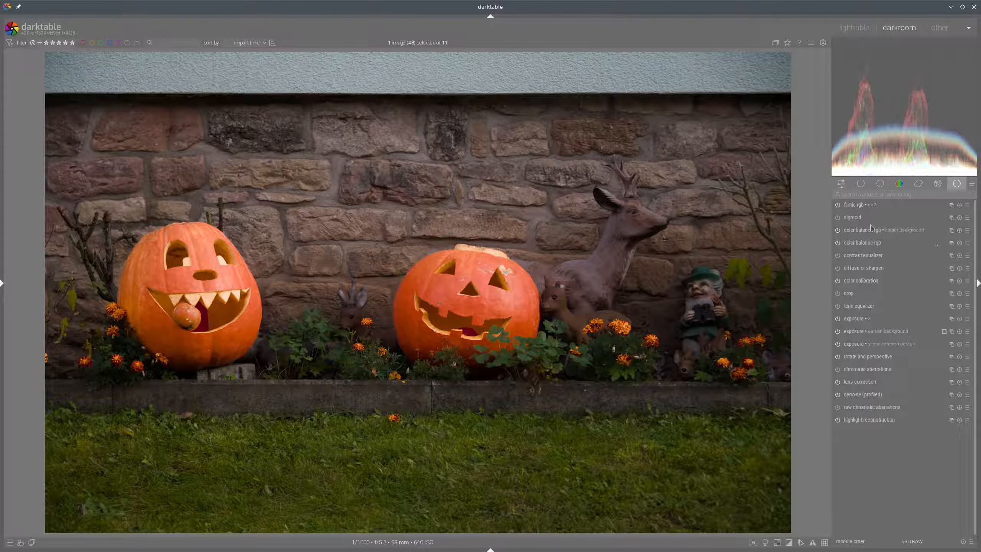
Expand the color background instance and use the exposure darken background mask as its raster mask
{"action": "left_click", "coordinate": [874, 230]}
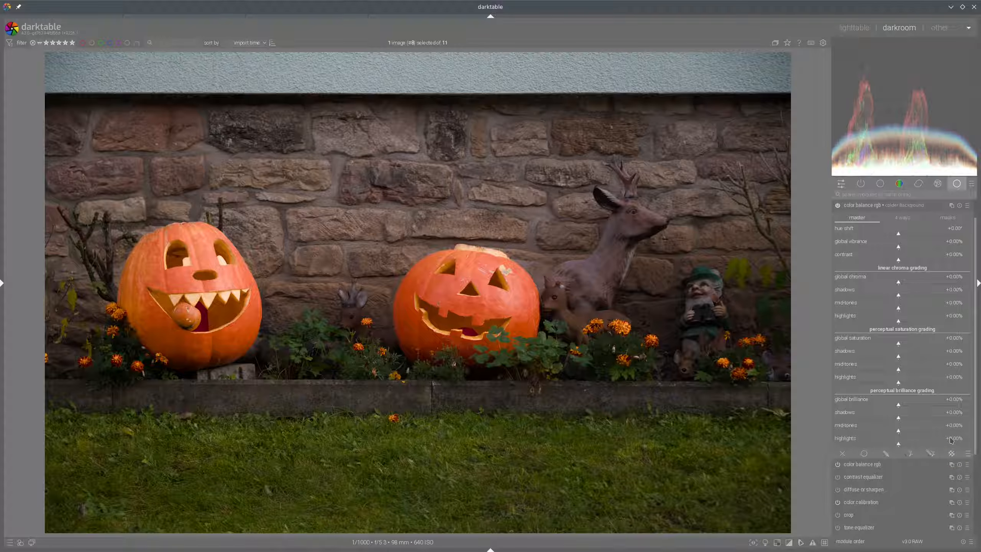
{"action": "left_click", "coordinate": [952, 455]}
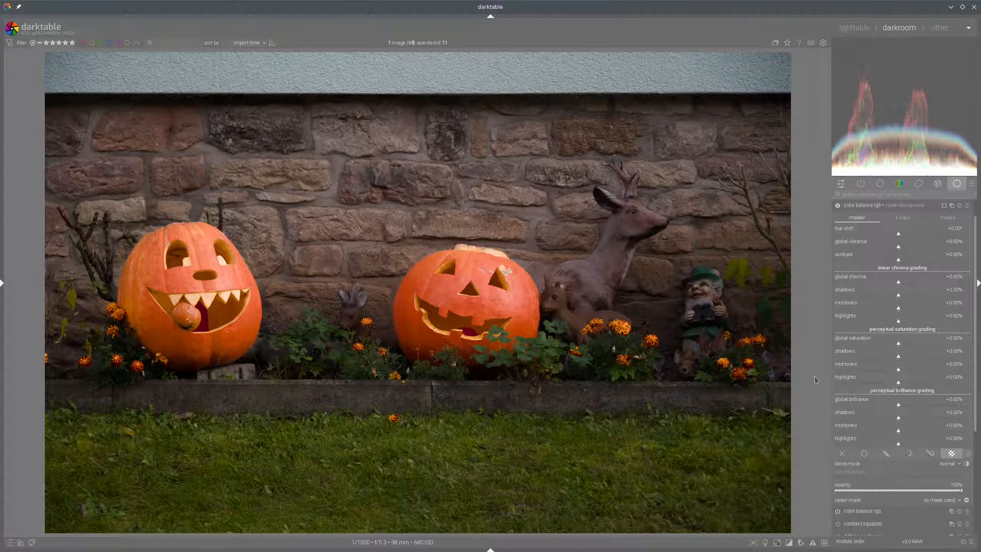
{"action": "left_click", "coordinate": [958, 501]}
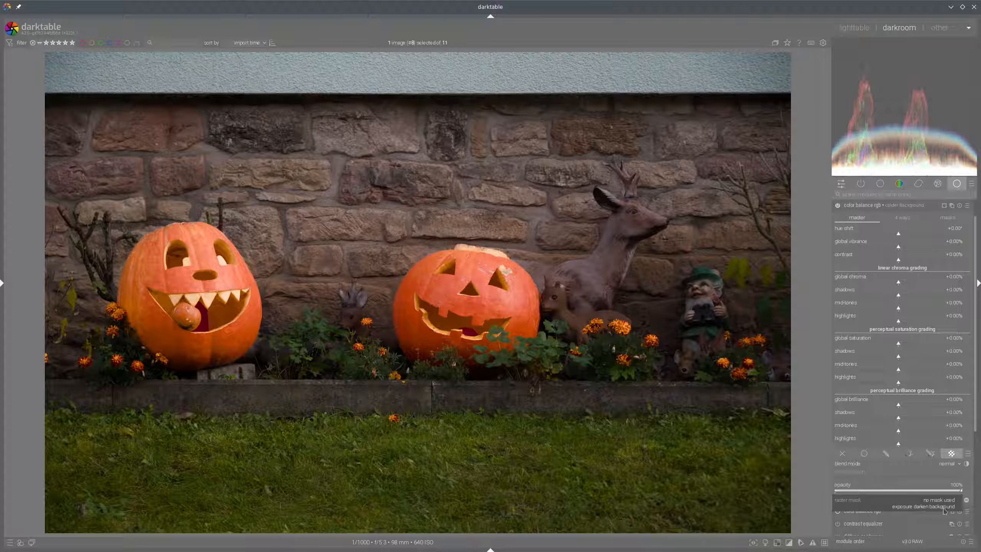
{"action": "left_click", "coordinate": [945, 507]}
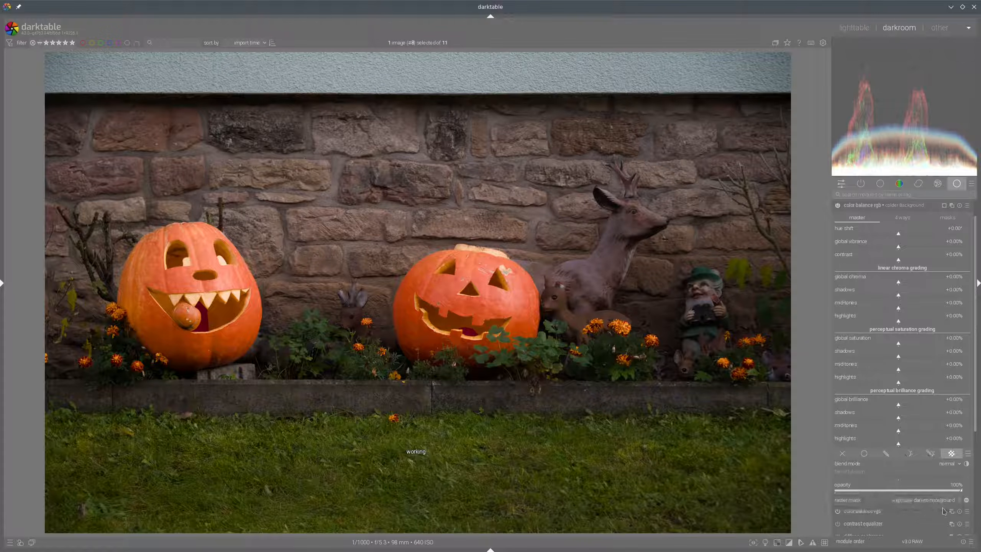
In the 4 ways tab, set the power hue to about 225.90° and its chroma to about 1.98%
{"action": "left_click", "coordinate": [903, 218]}
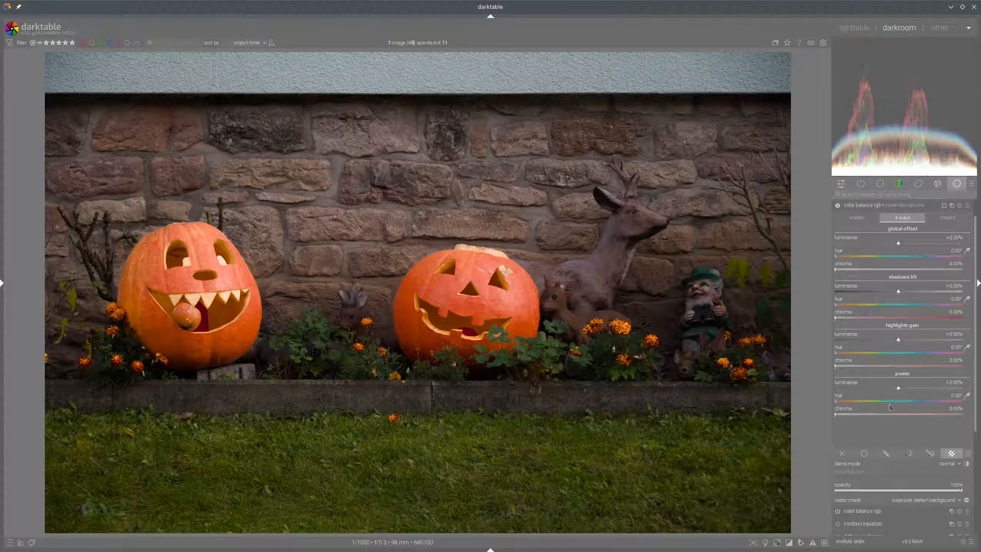
{"action": "left_click", "coordinate": [909, 402]}
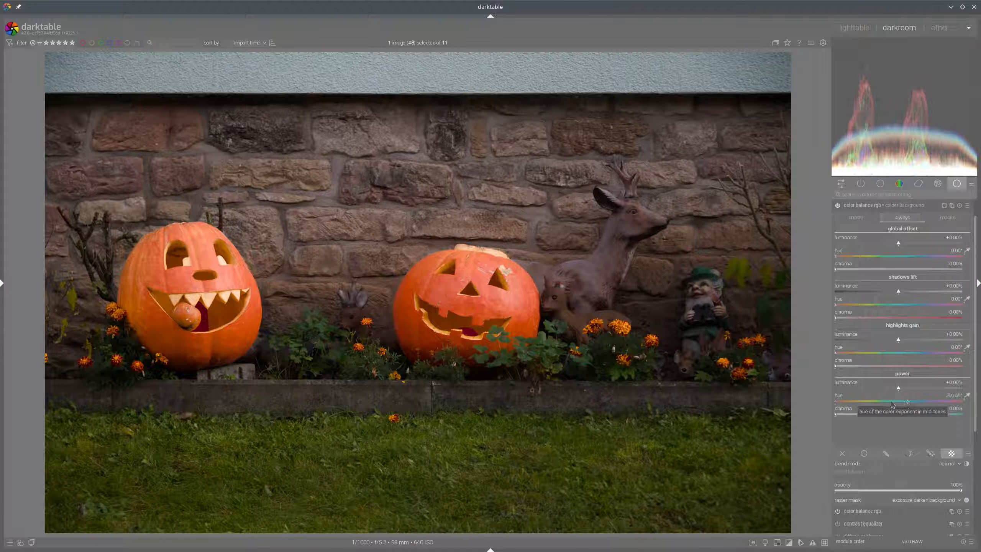
{"action": "left_click", "coordinate": [915, 402]}
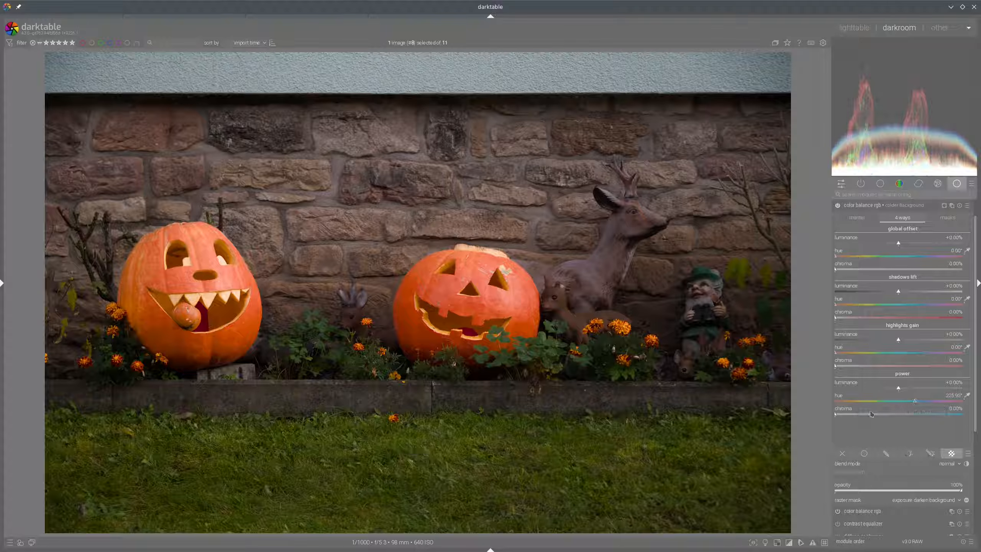
{"action": "left_click", "coordinate": [841, 415]}
{"action": "left_click", "coordinate": [853, 415]}
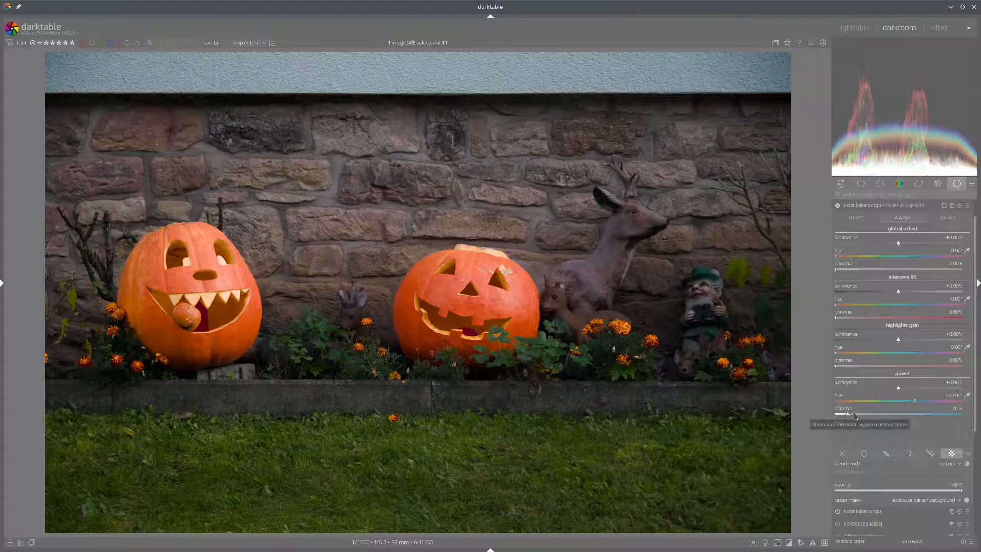
{"action": "scroll", "coordinate": [853, 415], "scroll_direction": "up", "scroll_amount": 1}
{"action": "left_click", "coordinate": [860, 416]}
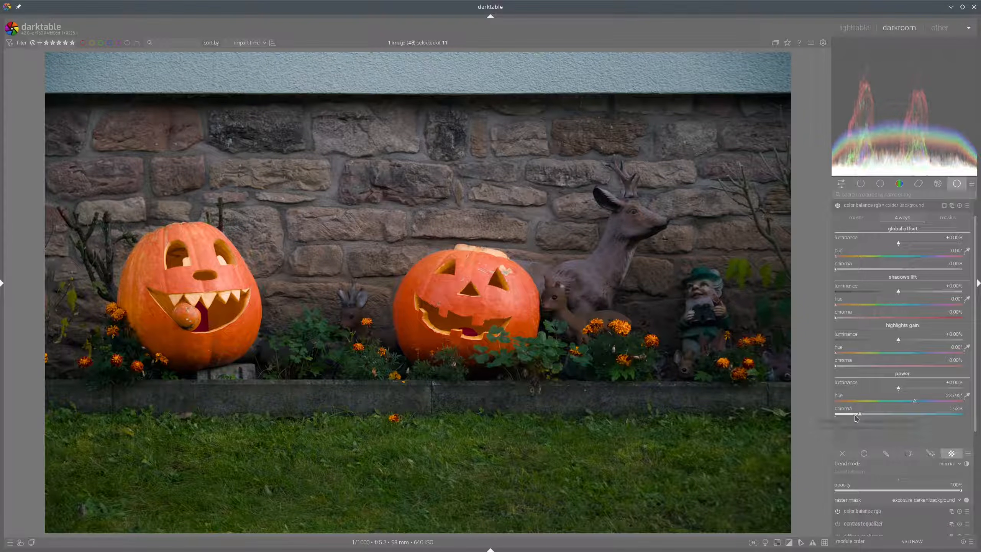
Toggle the color background instance off and on to compare, then collapse it
{"action": "left_click", "coordinate": [837, 205]}
{"action": "left_click", "coordinate": [837, 206]}
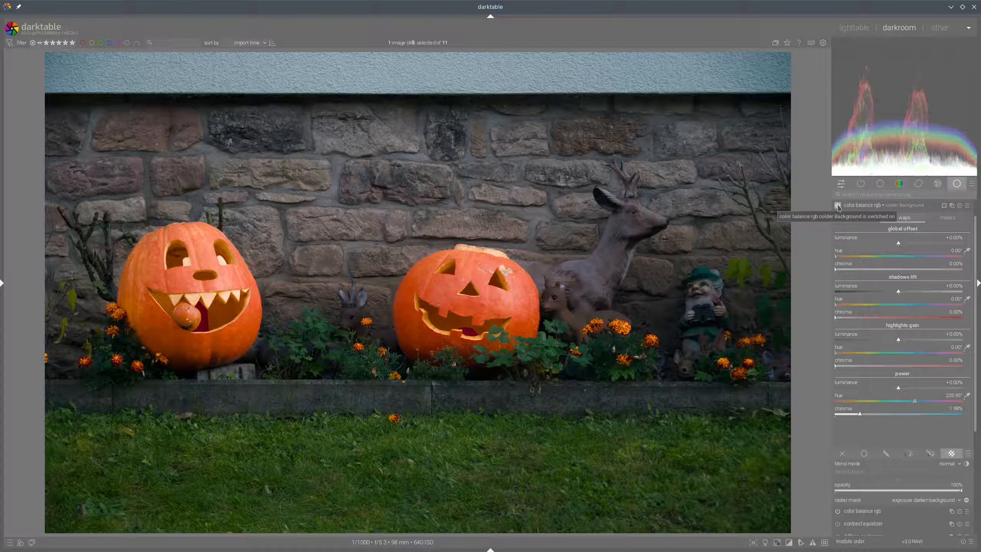
{"action": "left_click", "coordinate": [860, 205]}
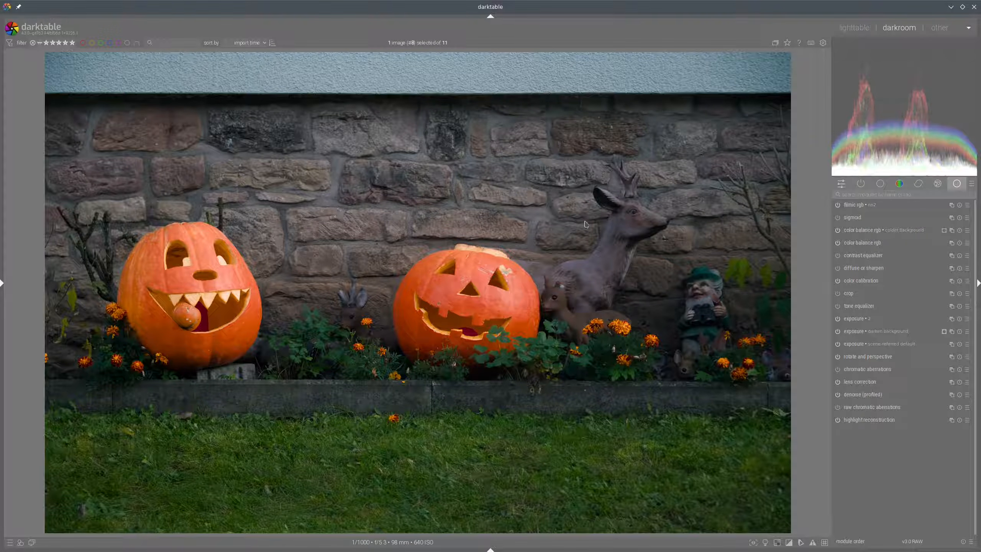
Switch to the mossy forest photo, enable denoise (profiled) and adjust its preserve shadows setting
{"action": "left_click", "coordinate": [766, 543]}
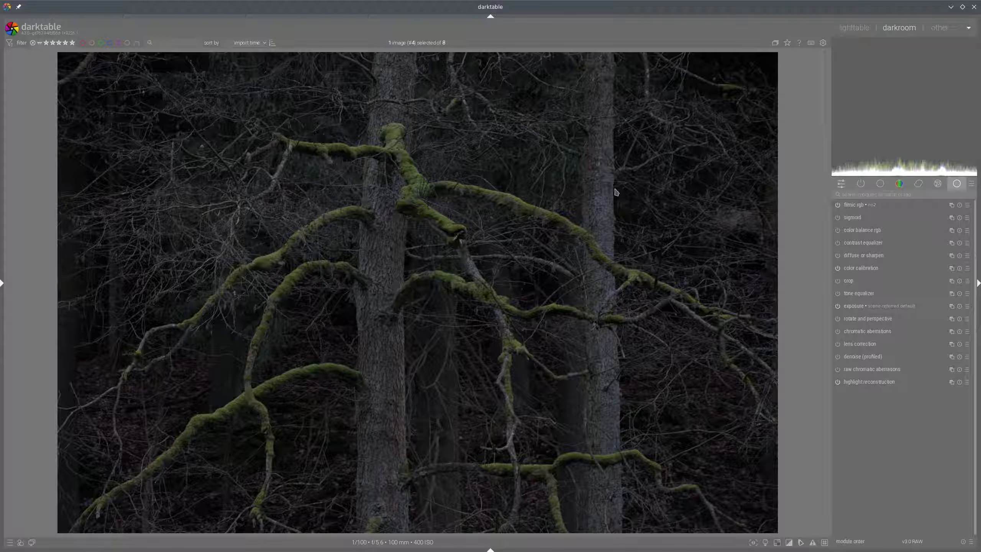
{"action": "left_click", "coordinate": [838, 343]}
{"action": "left_click", "coordinate": [838, 357]}
{"action": "left_click", "coordinate": [865, 358]}
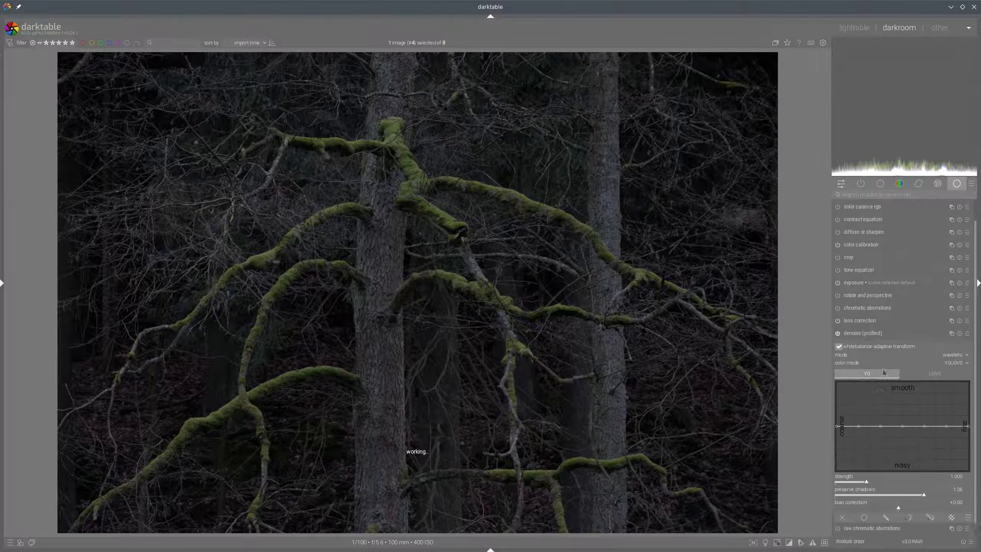
{"action": "left_click", "coordinate": [892, 486]}
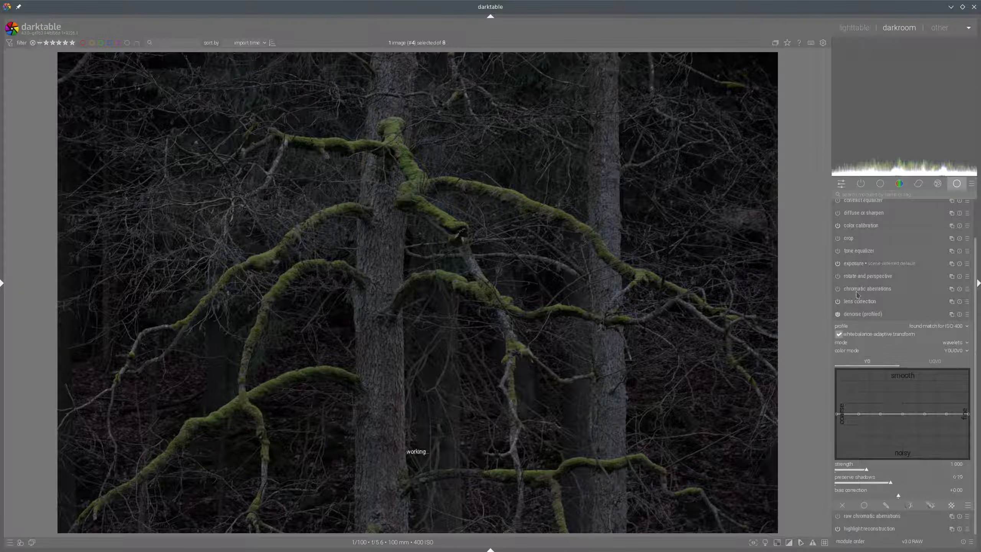
Nudge the exposure module's exposure slightly above +0.70 EV and collapse the module
{"action": "left_click", "coordinate": [855, 264]}
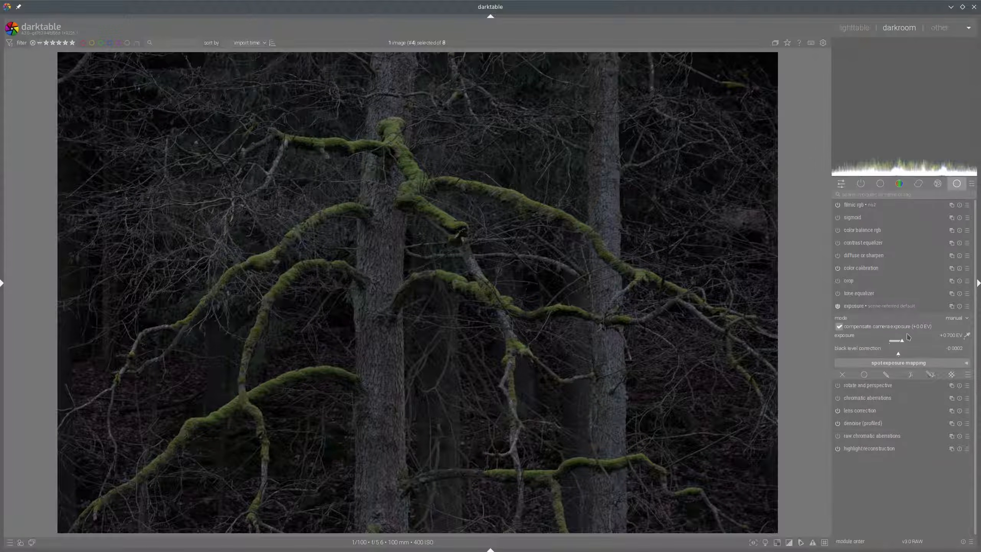
{"action": "left_click_drag", "start_coordinate": [917, 340], "coordinate": [922, 339]}
{"action": "left_click", "coordinate": [916, 306]}
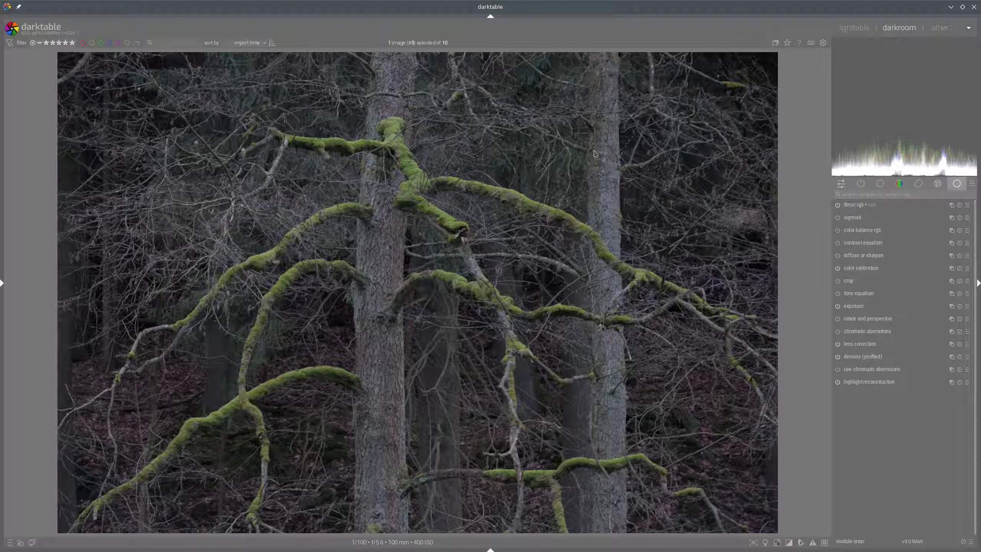
Expand the contrast equalizer module and turn on its parametric mask
{"action": "left_click", "coordinate": [863, 244]}
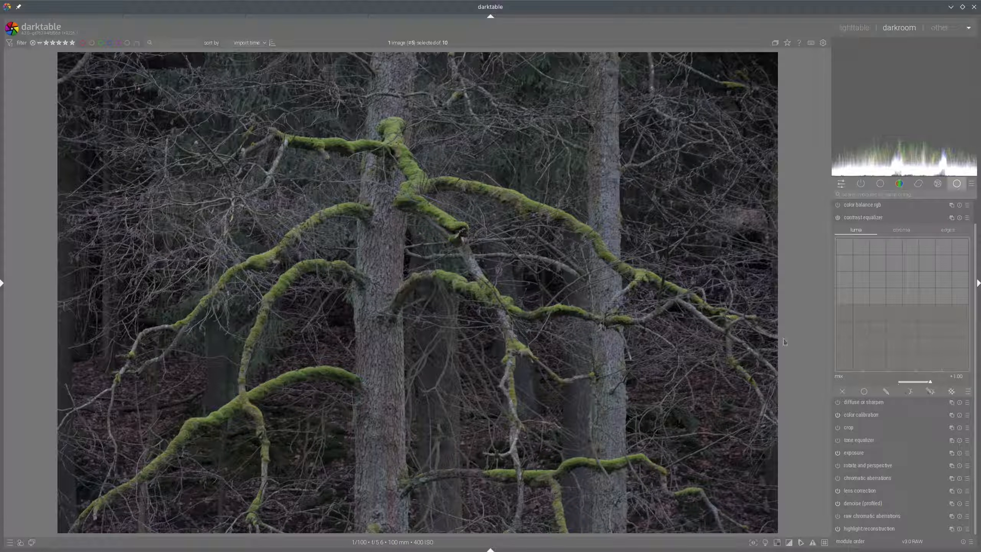
{"action": "left_click", "coordinate": [930, 391]}
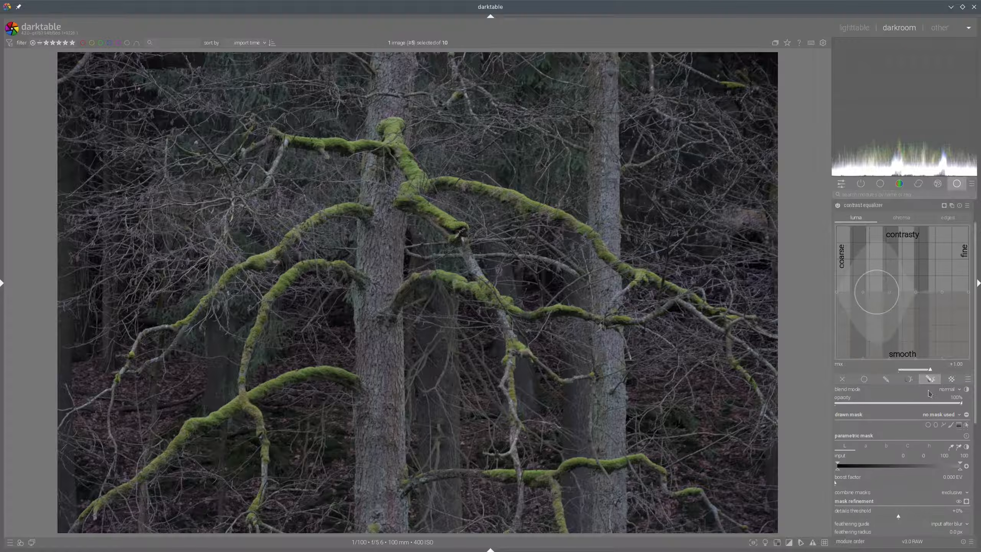
{"action": "scroll", "coordinate": [909, 420], "scroll_direction": "down", "scroll_amount": 2}
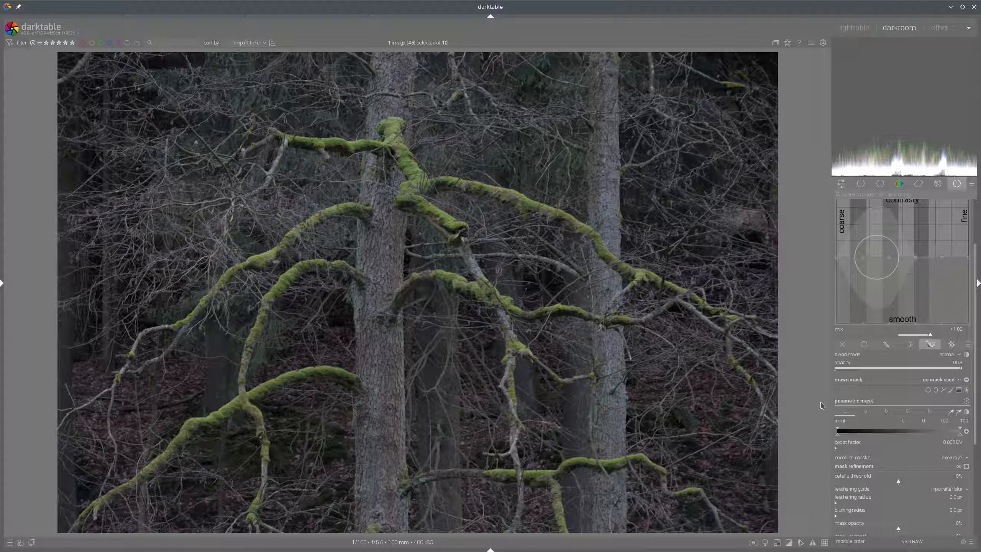
{"action": "mouse_move", "coordinate": [825, 401]}
{"action": "left_mouse_down"}
{"action": "mouse_move", "coordinate": [860, 418]}
{"action": "mouse_move", "coordinate": [939, 416]}
{"action": "mouse_move", "coordinate": [823, 399]}
{"action": "left_mouse_up"}
{"action": "scroll", "coordinate": [895, 266], "scroll_direction": "up", "scroll_amount": 3}
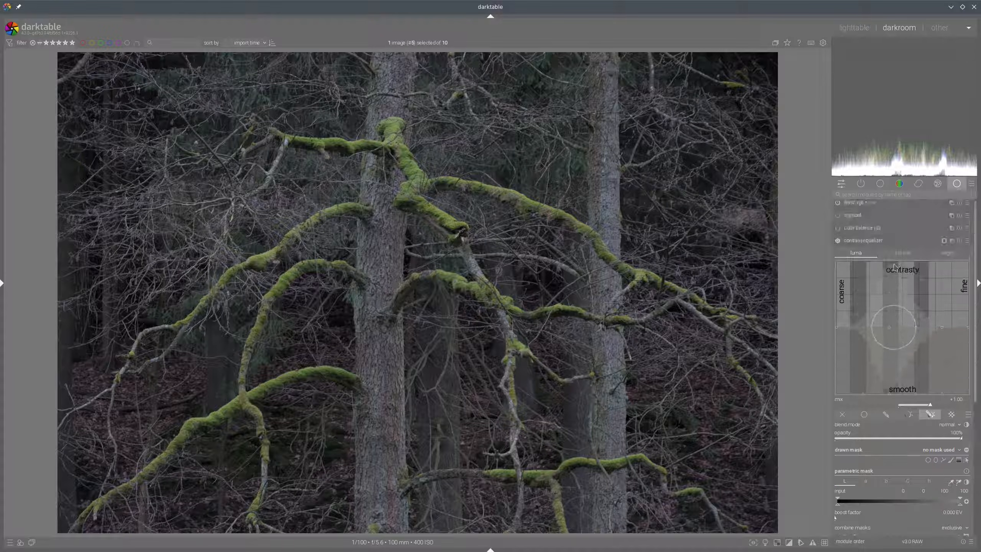
{"action": "scroll", "coordinate": [895, 268], "scroll_direction": "down", "scroll_amount": 1}
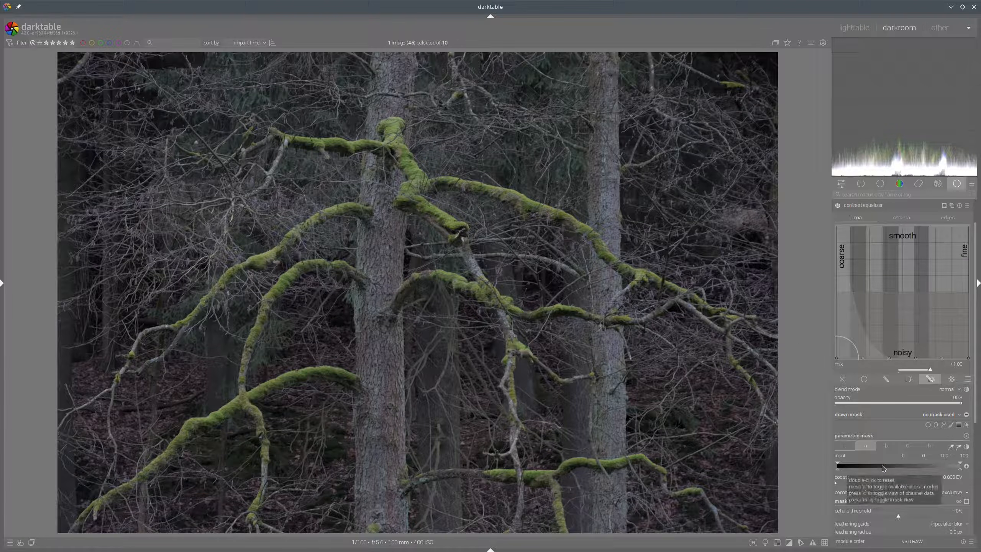
{"action": "key", "text": "c"}
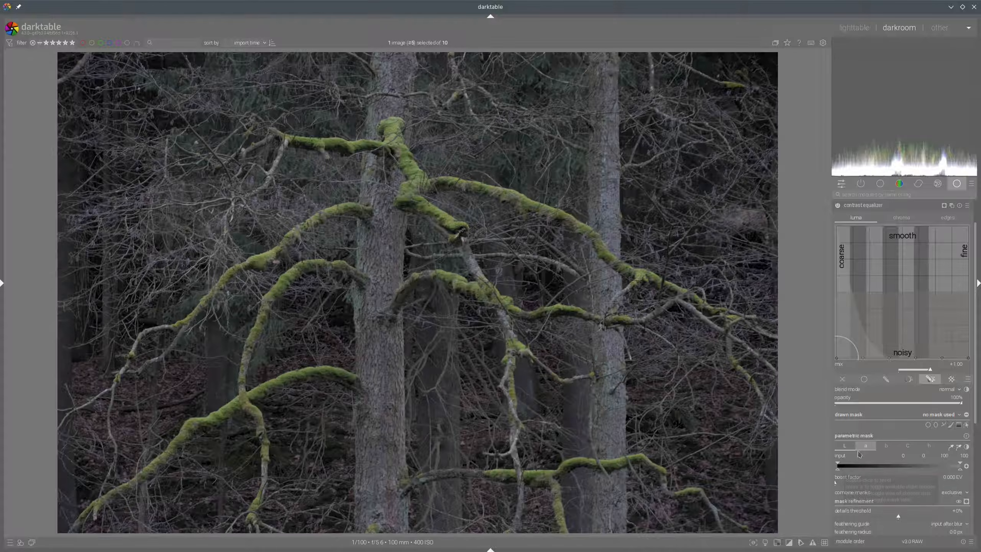
Examine the parametric mask's a, b and chroma channels and preview the mask
{"action": "left_click", "coordinate": [867, 448]}
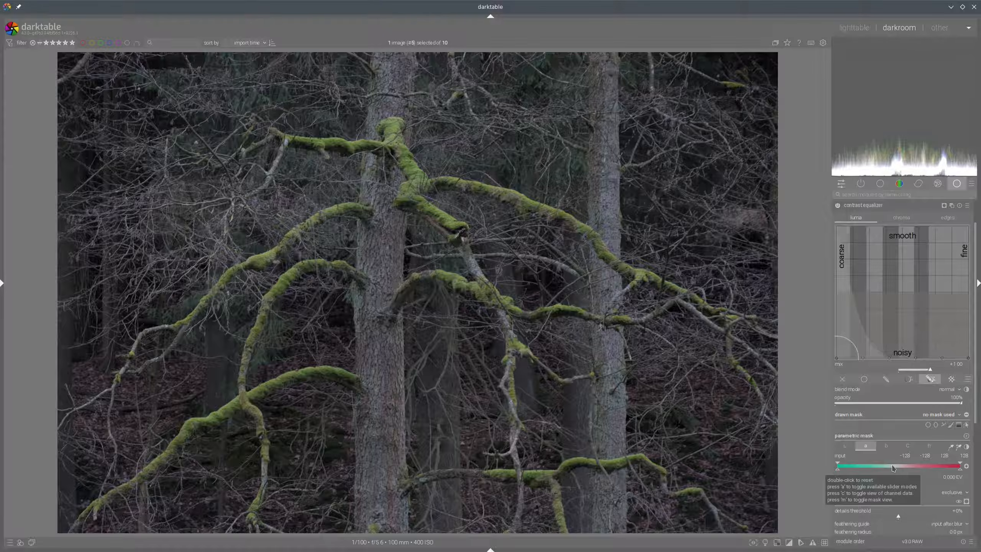
{"action": "key", "text": "c"}
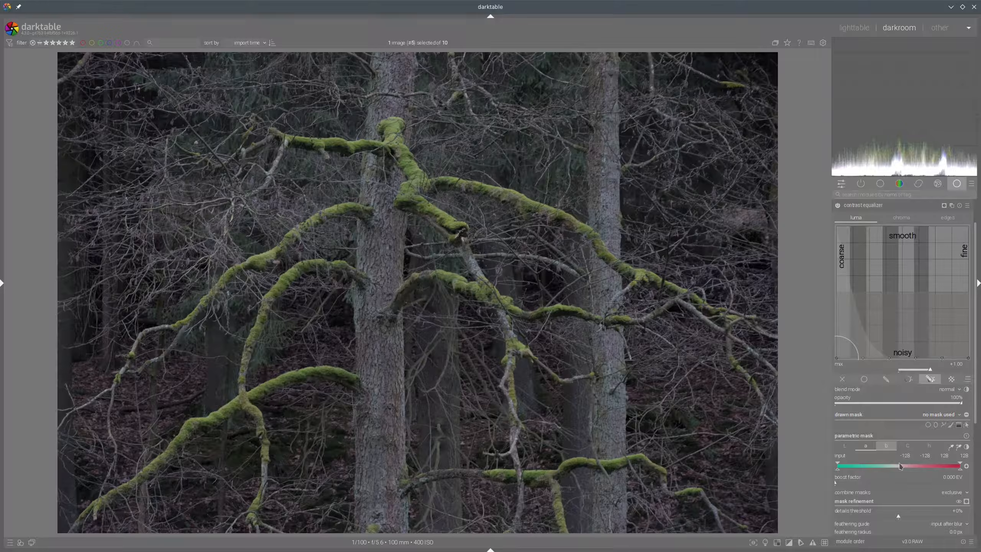
{"action": "left_click", "coordinate": [886, 446]}
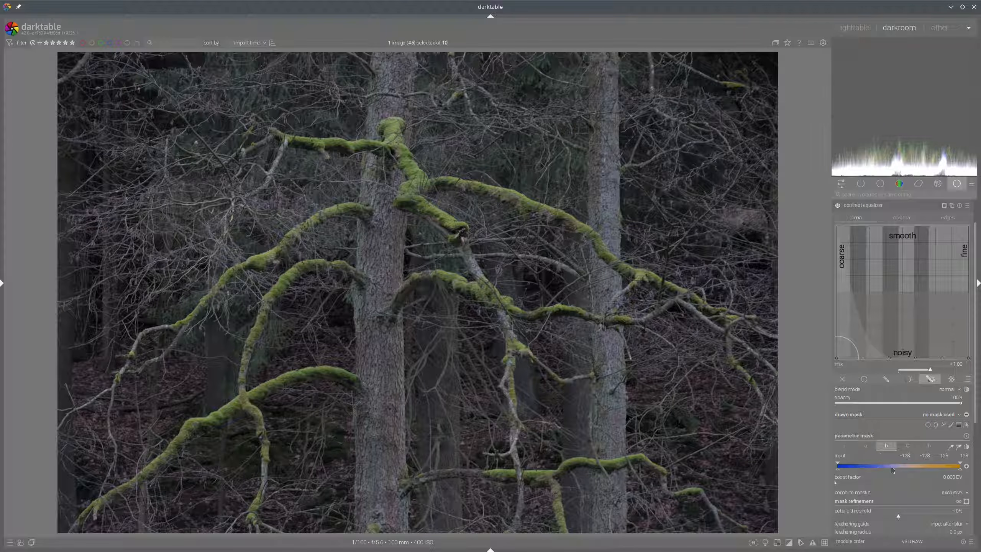
{"action": "mouse_move", "coordinate": [892, 469]}
{"action": "left_click", "coordinate": [907, 447]}
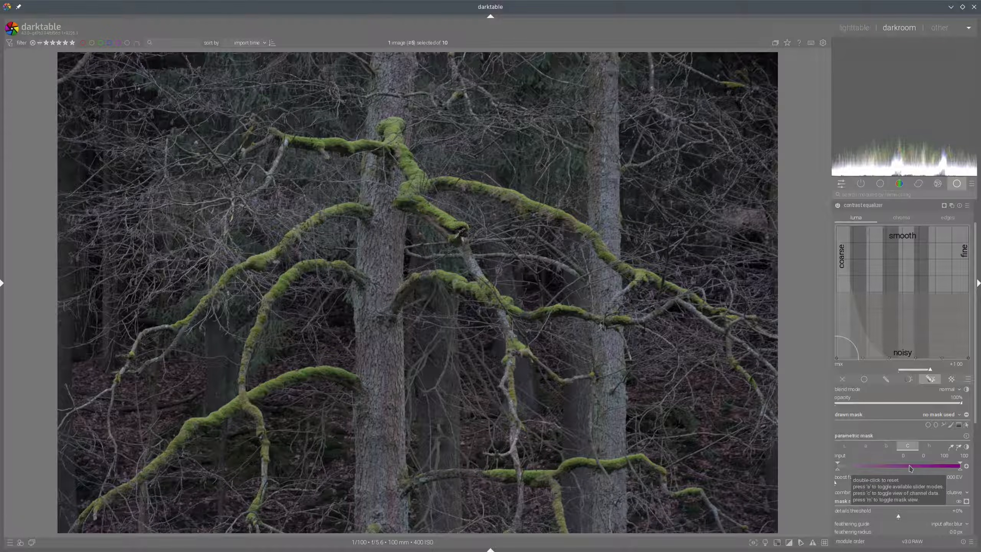
{"action": "key", "text": "m"}
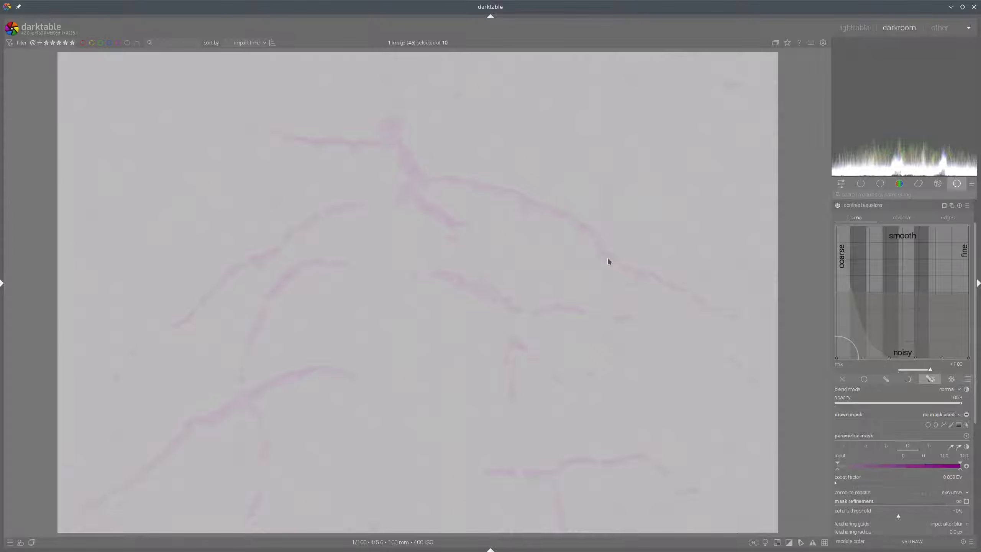
{"action": "key", "text": "c"}
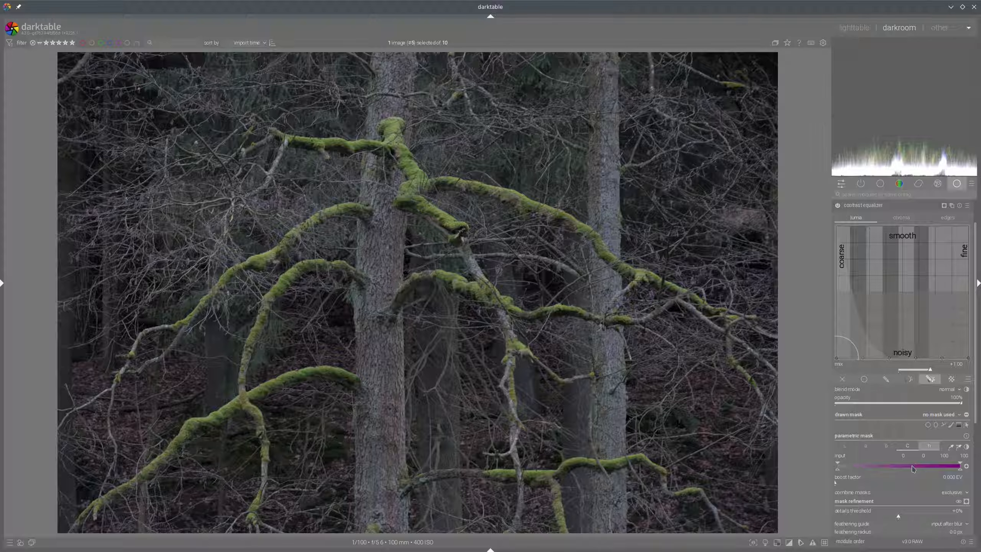
Switch the parametric mask to the hue channel and sample the moss on a branch to set its range
{"action": "left_click", "coordinate": [929, 446]}
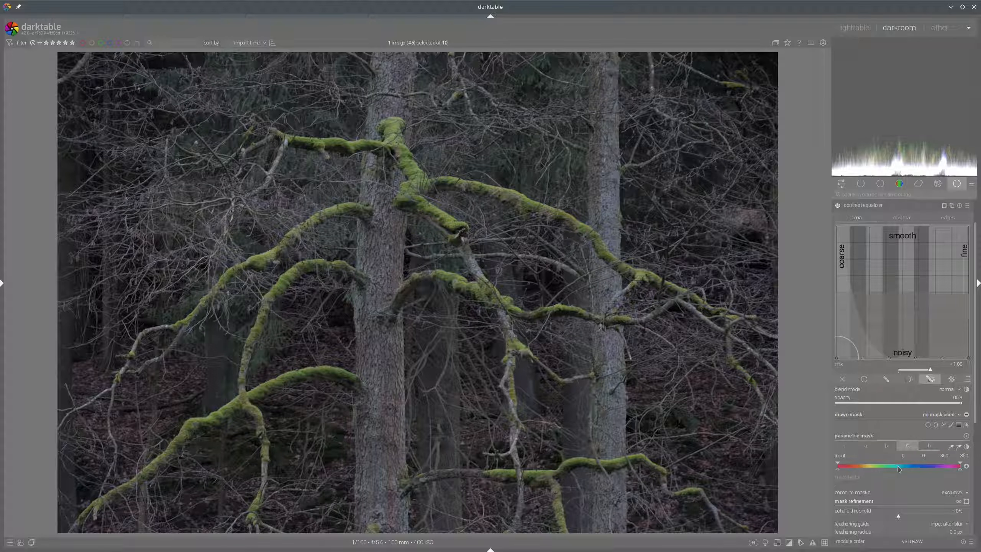
{"action": "key", "text": "c"}
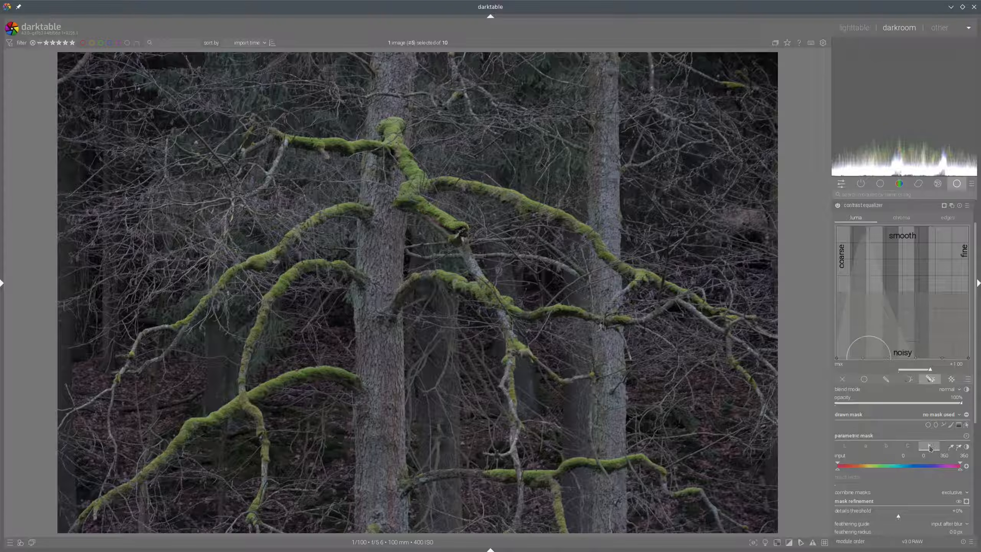
{"action": "scroll", "coordinate": [930, 448], "scroll_direction": "down", "scroll_amount": 2}
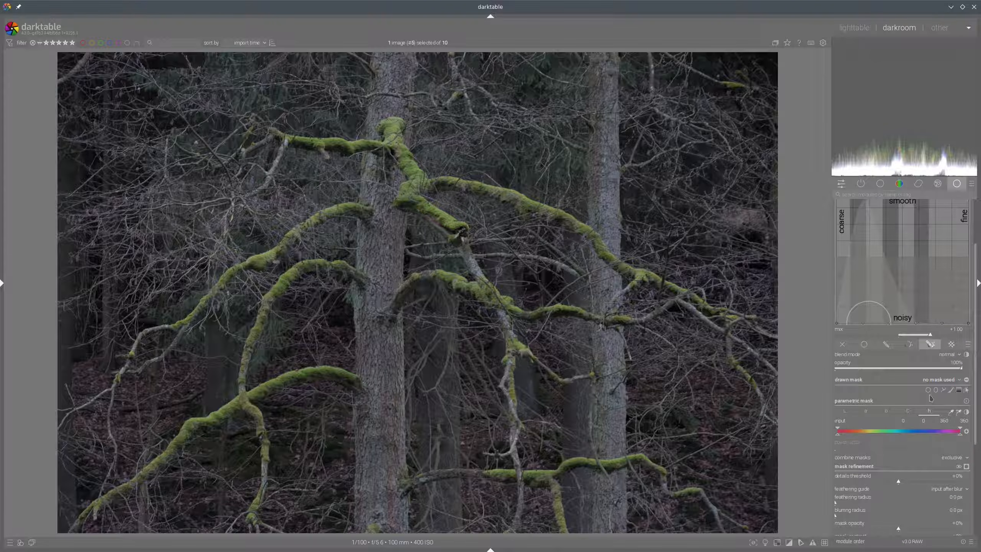
{"action": "left_click", "coordinate": [959, 413]}
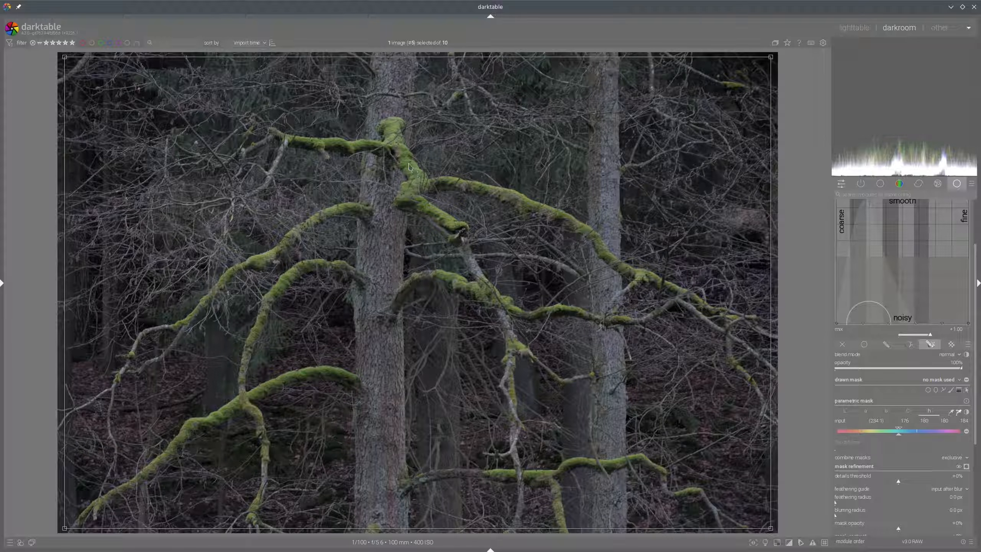
{"action": "left_click_drag", "start_coordinate": [409, 164], "coordinate": [416, 180]}
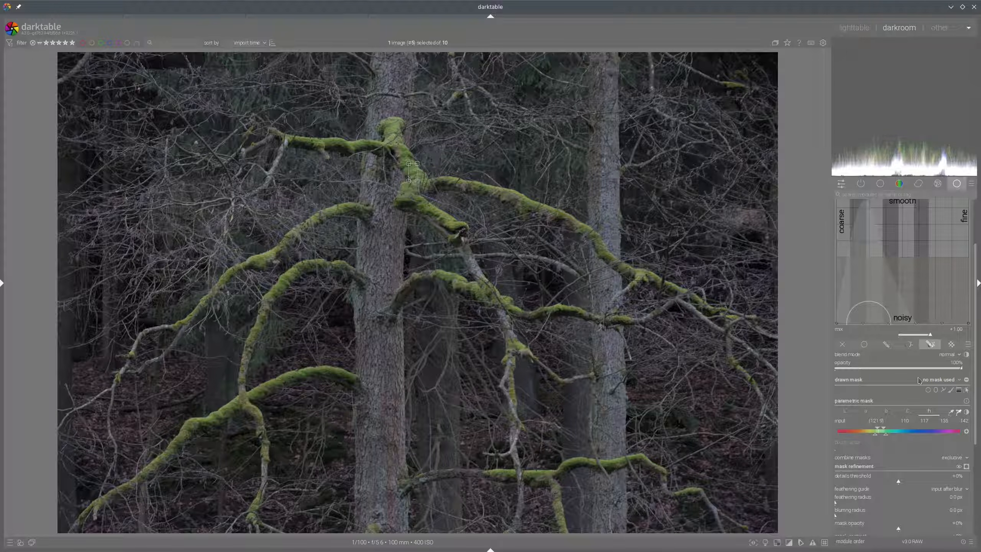
Display the mask overlay and raise the mask's feathering radius to about 57.6 px
{"action": "left_click", "coordinate": [966, 467]}
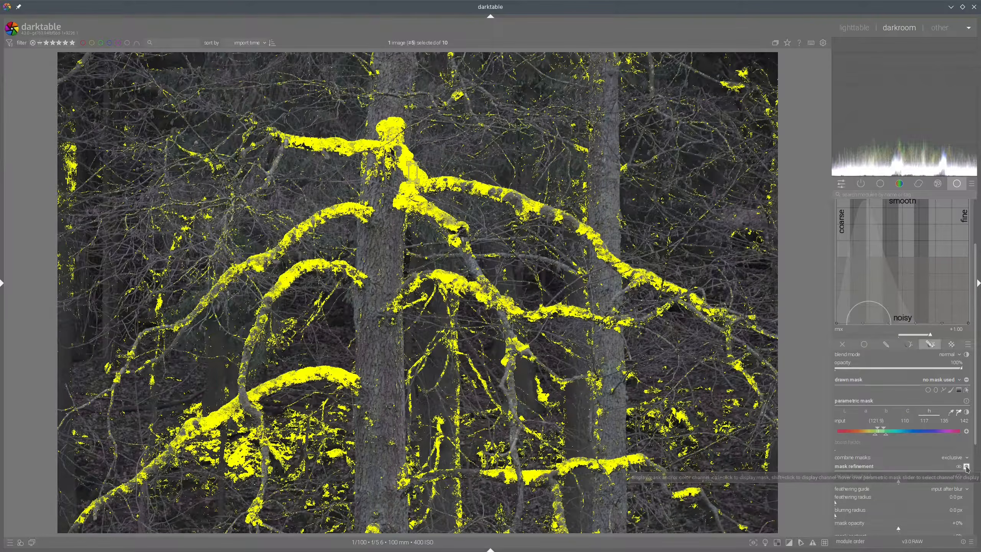
{"action": "scroll", "coordinate": [935, 376], "scroll_direction": "down", "scroll_amount": 3}
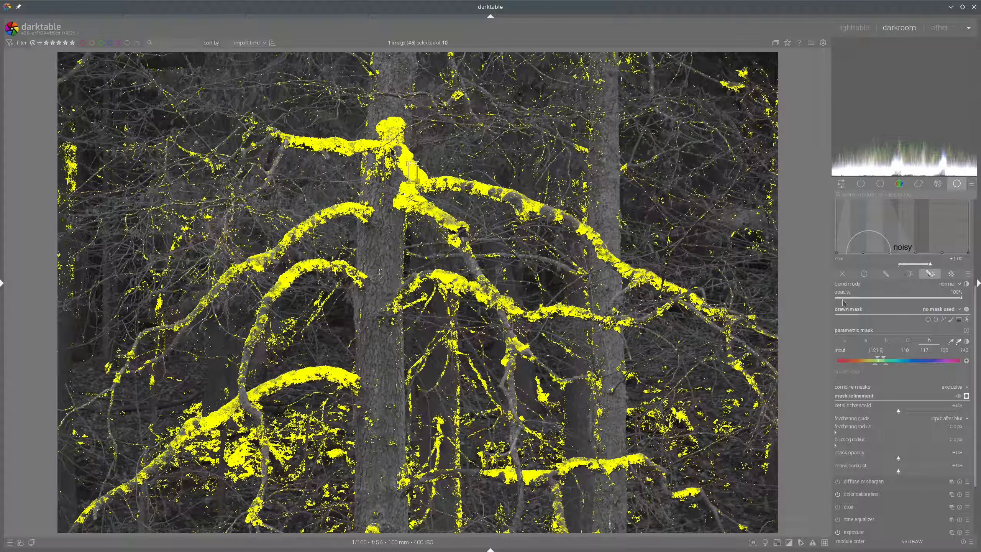
{"action": "mouse_move", "coordinate": [876, 366]}
{"action": "left_mouse_down"}
{"action": "mouse_move", "coordinate": [861, 364]}
{"action": "mouse_move", "coordinate": [878, 359]}
{"action": "mouse_move", "coordinate": [856, 365]}
{"action": "left_mouse_up"}
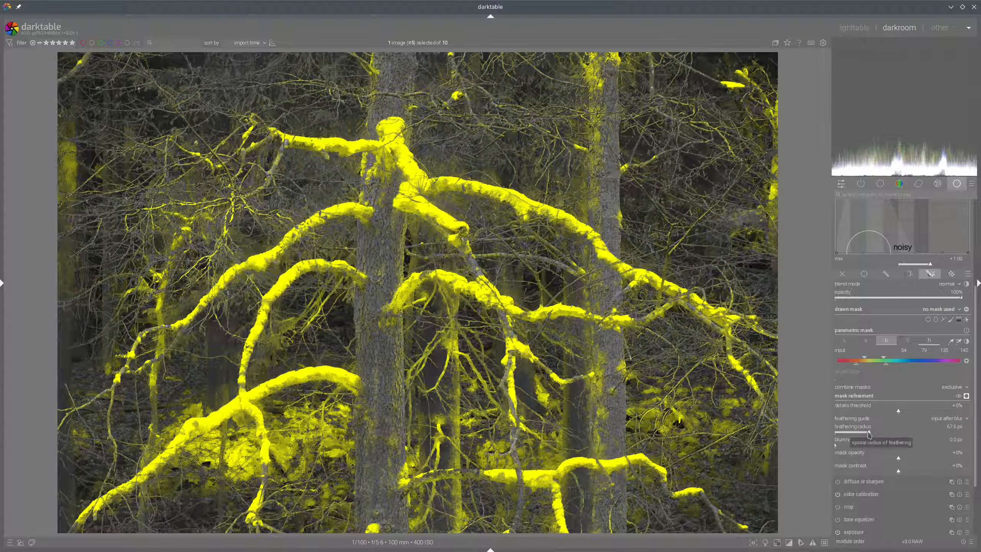
Set the parametric mask's contrast to +15%
{"action": "scroll", "coordinate": [892, 415], "scroll_direction": "down", "scroll_amount": 1}
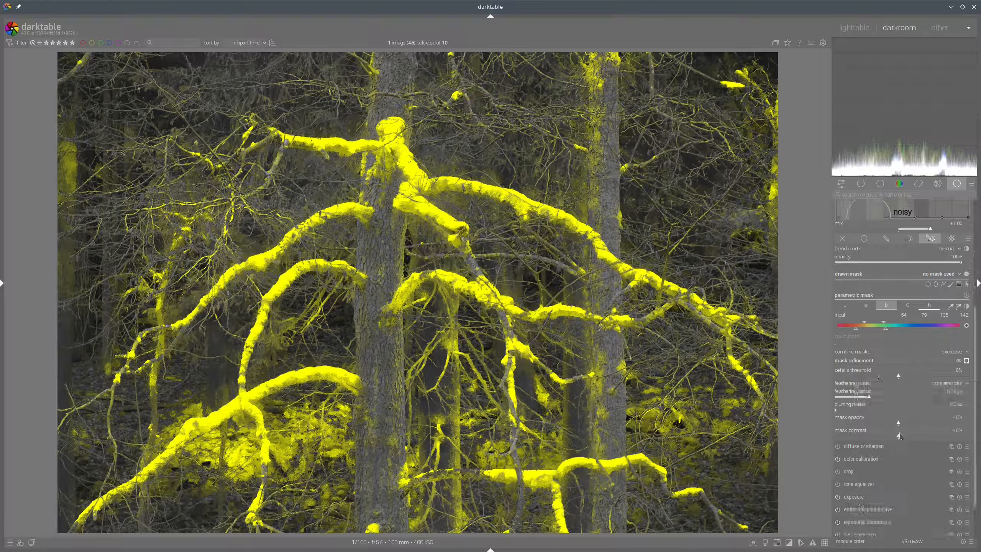
{"action": "left_click", "coordinate": [907, 436]}
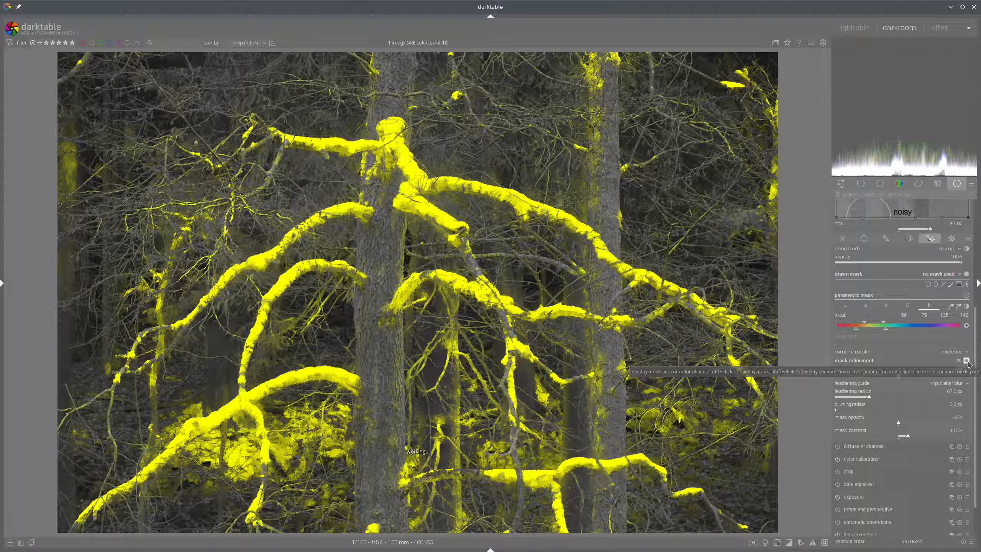
Hide the mask overlay and inspect the parametric mask's b and chroma channel views
{"action": "left_click", "coordinate": [966, 362]}
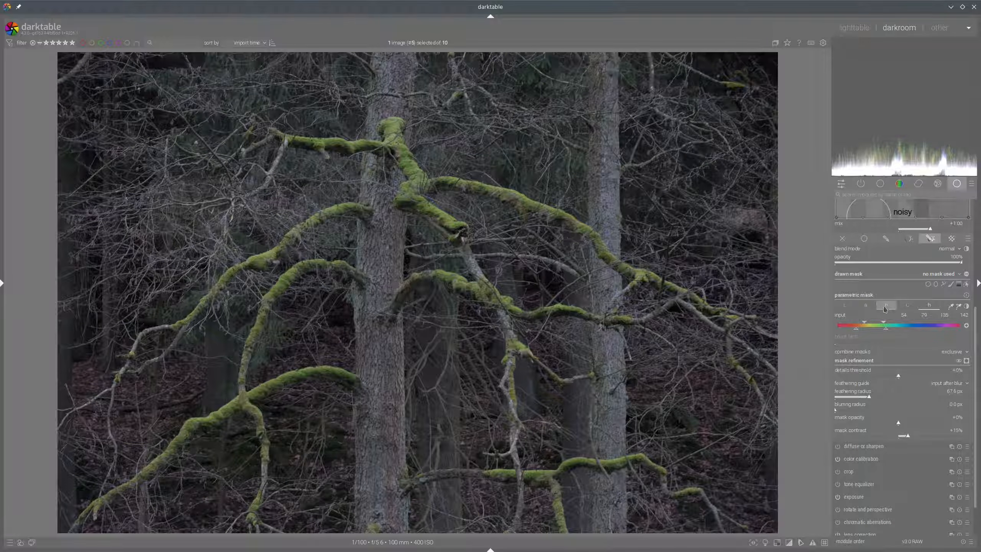
{"action": "left_click", "coordinate": [887, 308]}
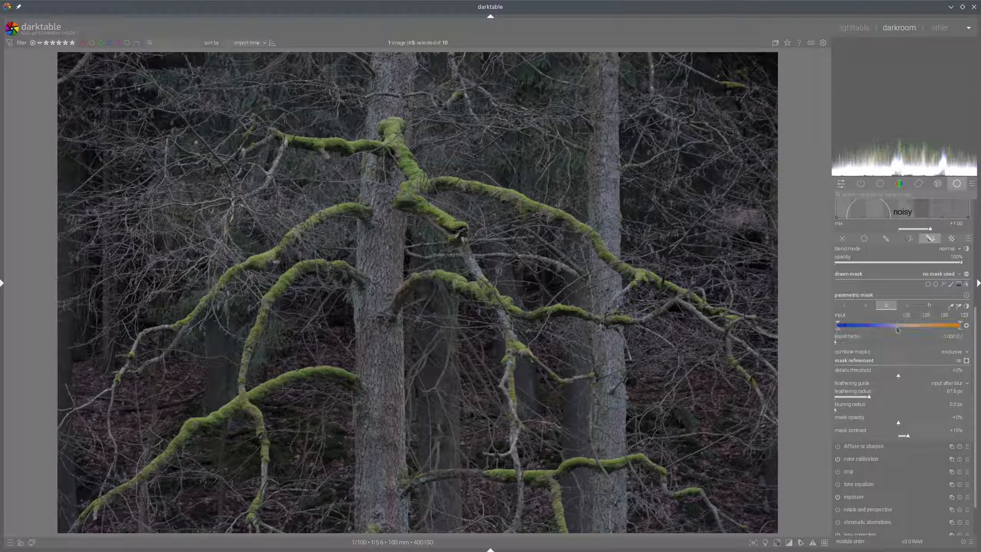
{"action": "mouse_move", "coordinate": [898, 329]}
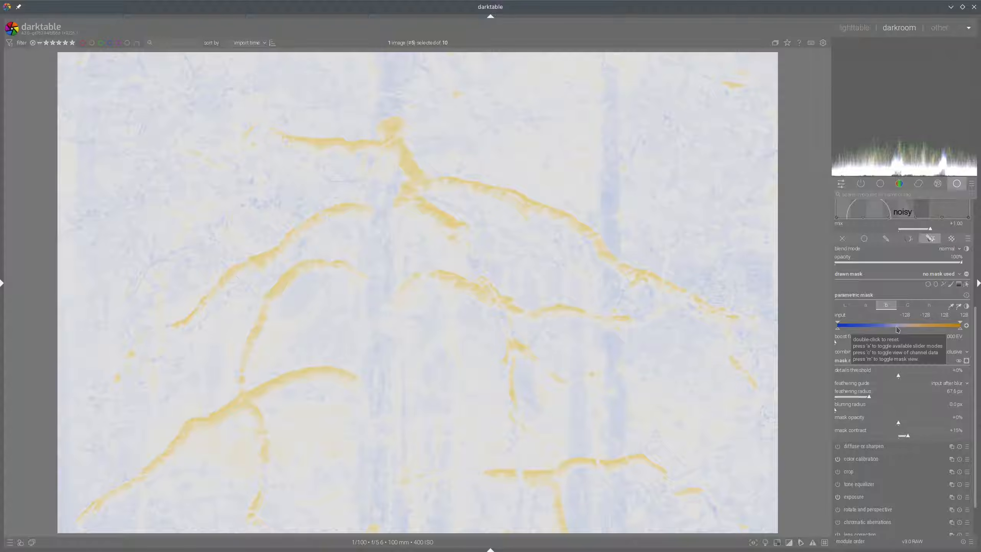
{"action": "left_click", "coordinate": [908, 305]}
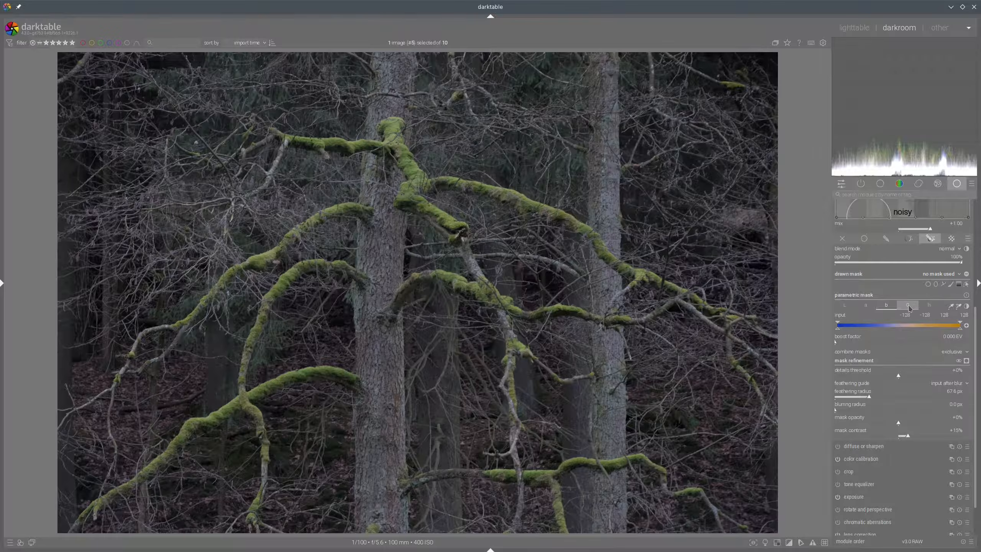
{"action": "key", "text": "c"}
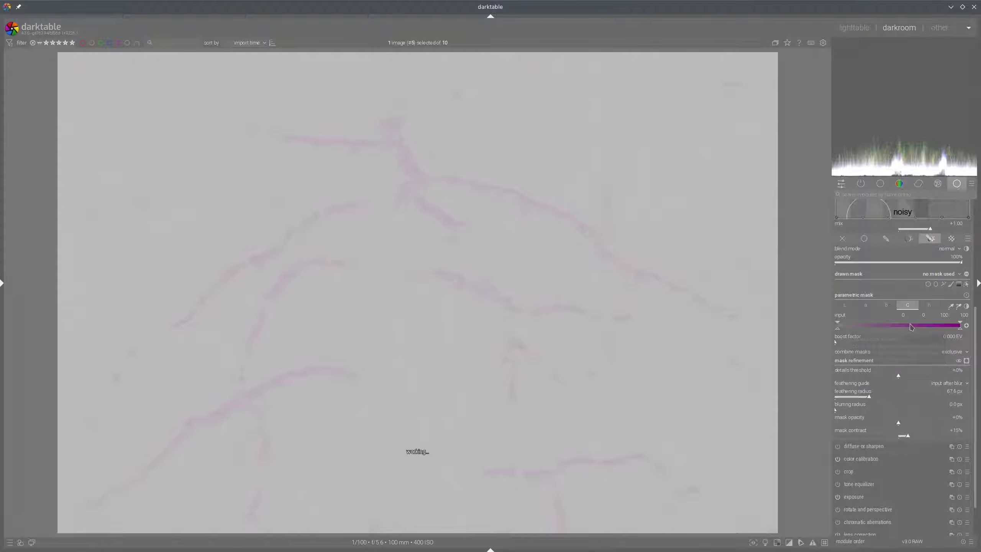
Show the mask overlay and raise the b channel's lower bound to 0
{"action": "left_click", "coordinate": [886, 306]}
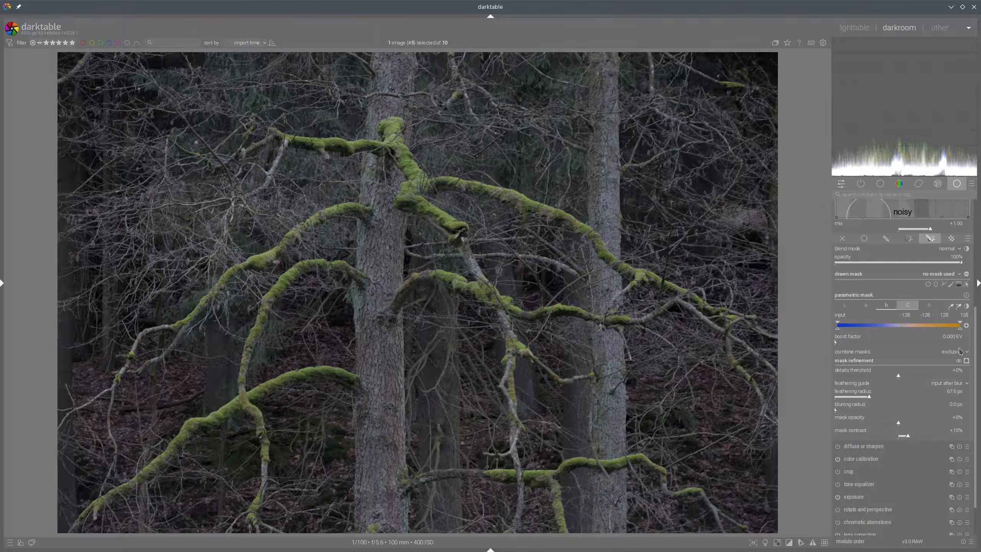
{"action": "left_click", "coordinate": [967, 360]}
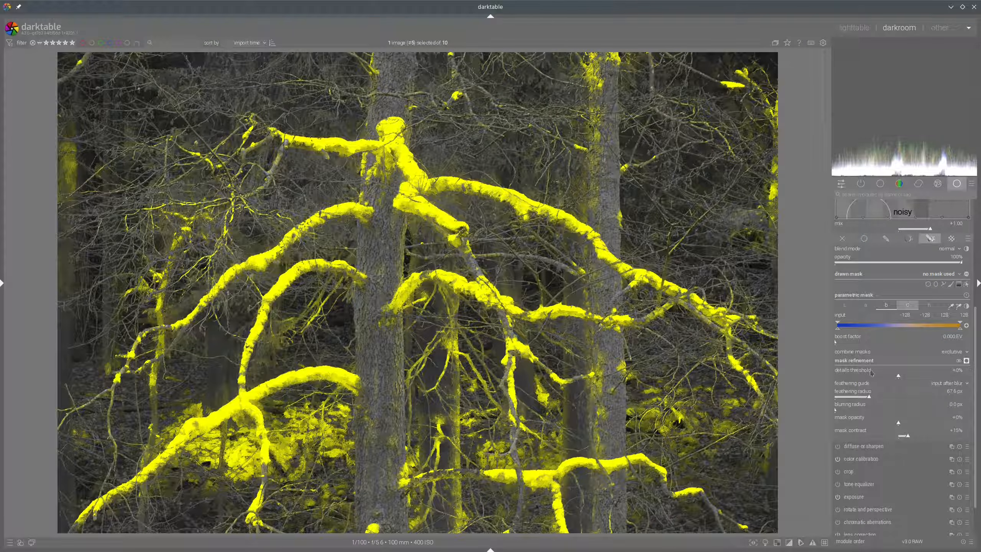
{"action": "left_click_drag", "start_coordinate": [837, 329], "coordinate": [901, 328]}
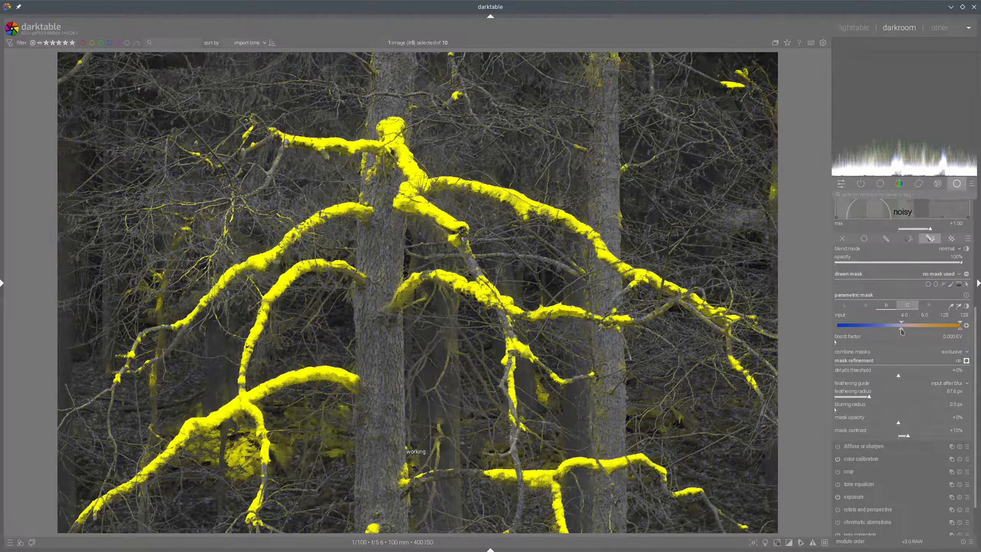
Raise the chroma channel's lower bound to about 5
{"action": "left_click", "coordinate": [908, 306]}
{"action": "mouse_move", "coordinate": [843, 333]}
{"action": "left_mouse_down"}
{"action": "mouse_move", "coordinate": [862, 334]}
{"action": "mouse_move", "coordinate": [845, 335]}
{"action": "mouse_move", "coordinate": [848, 326]}
{"action": "left_mouse_up"}
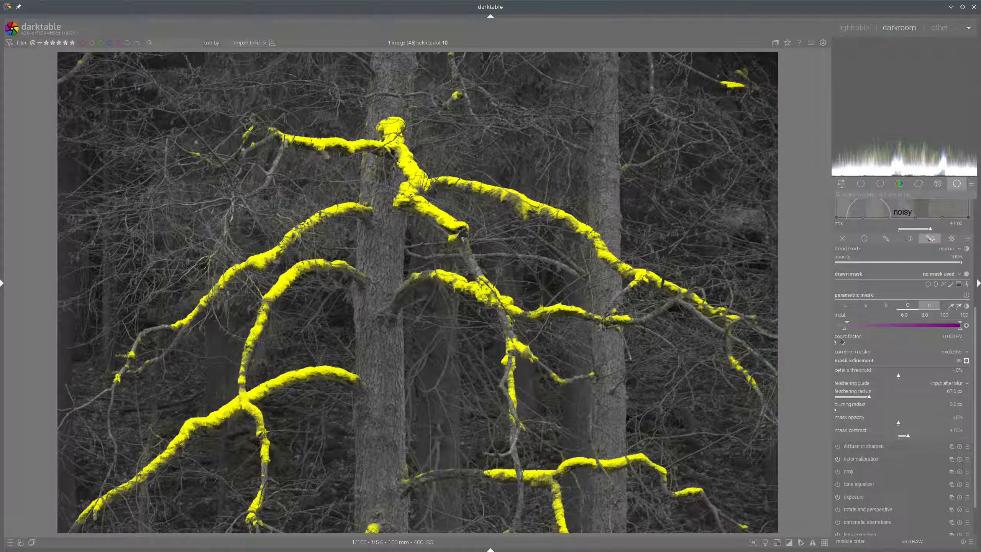
{"action": "left_click_drag", "start_coordinate": [845, 329], "coordinate": [843, 331]}
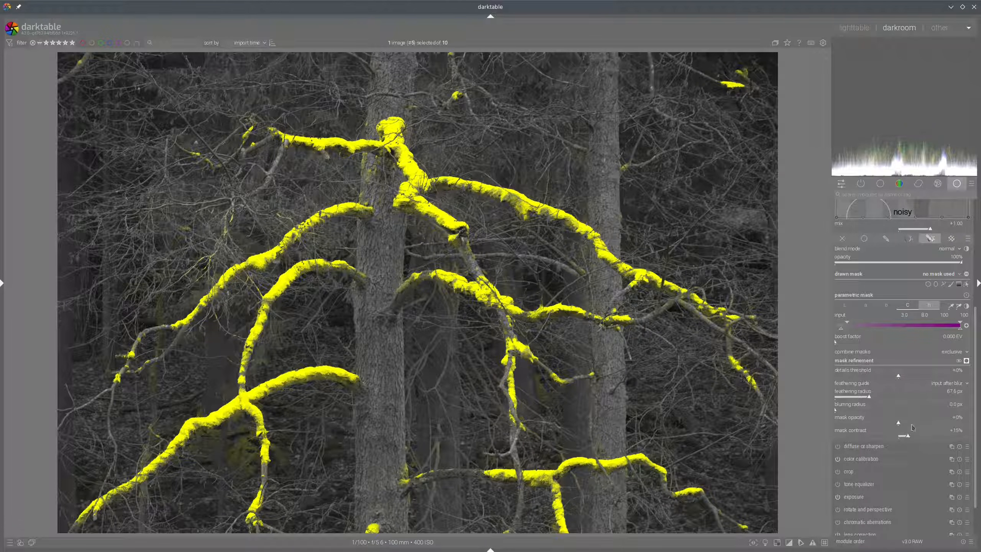
Set the mask contrast to +24% and the feathering radius to about 51 px
{"action": "left_click", "coordinate": [919, 439]}
{"action": "left_click", "coordinate": [914, 437]}
{"action": "scroll", "coordinate": [858, 400], "scroll_direction": "down", "scroll_amount": 10}
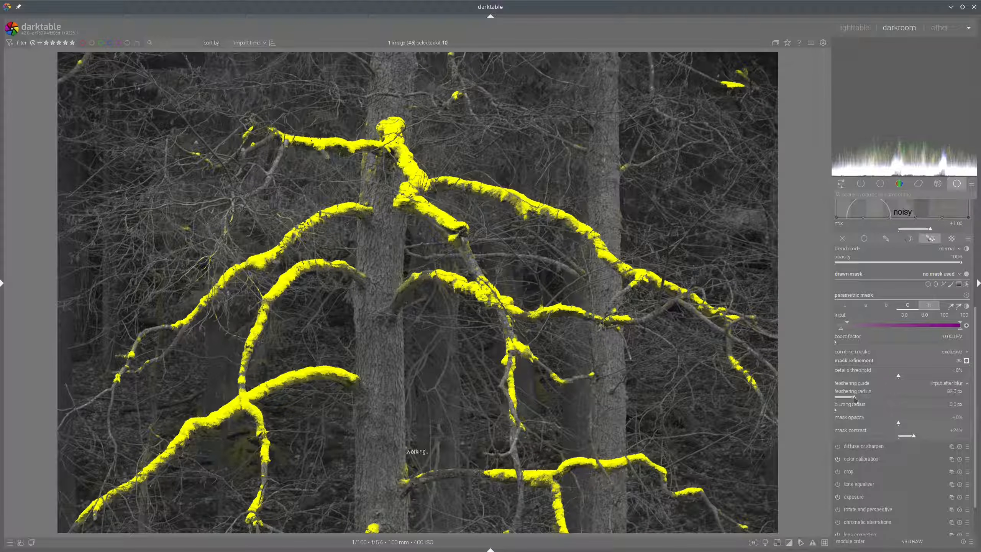
{"action": "left_click_drag", "start_coordinate": [864, 399], "coordinate": [876, 400]}
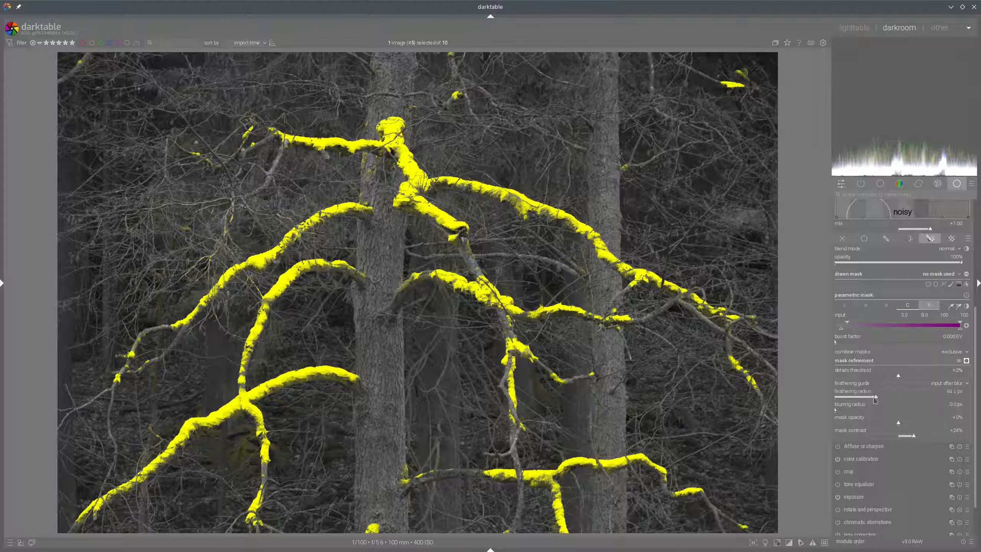
{"action": "scroll", "coordinate": [858, 402], "scroll_direction": "down", "scroll_amount": 6}
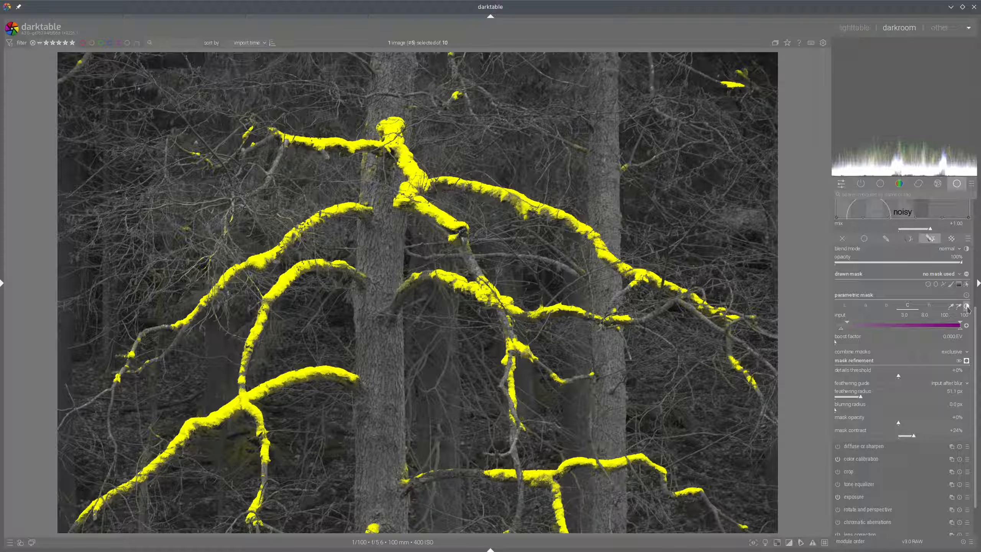
Invert the parametric mask and set the mask opacity to about -20%, then hide the overlay
{"action": "left_click", "coordinate": [967, 306]}
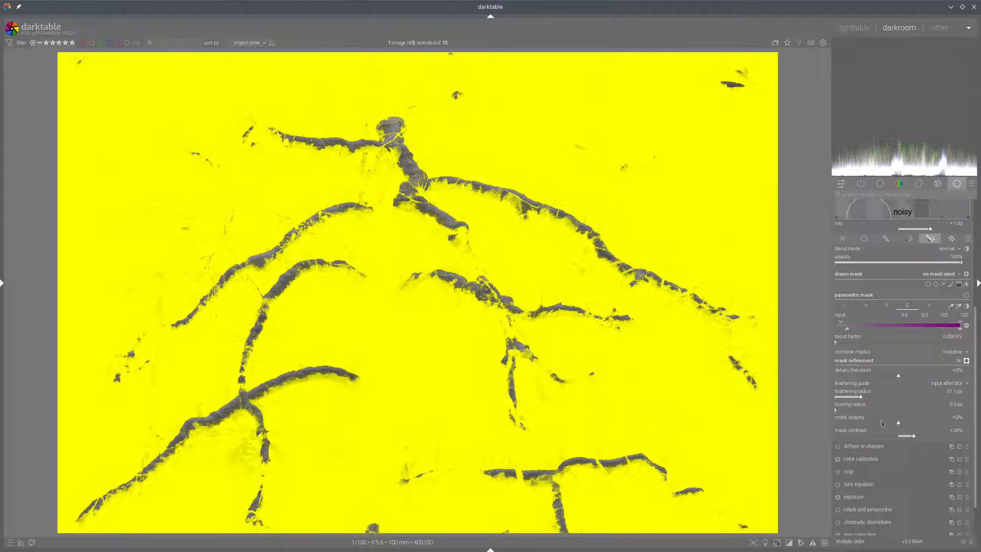
{"action": "left_click_drag", "start_coordinate": [885, 426], "coordinate": [877, 425]}
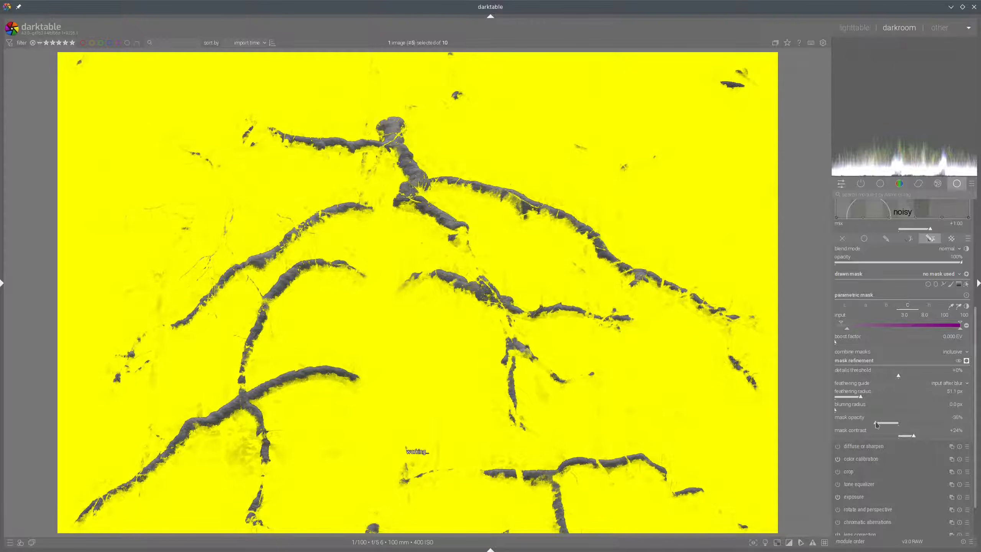
{"action": "scroll", "coordinate": [875, 426], "scroll_direction": "down", "scroll_amount": 5}
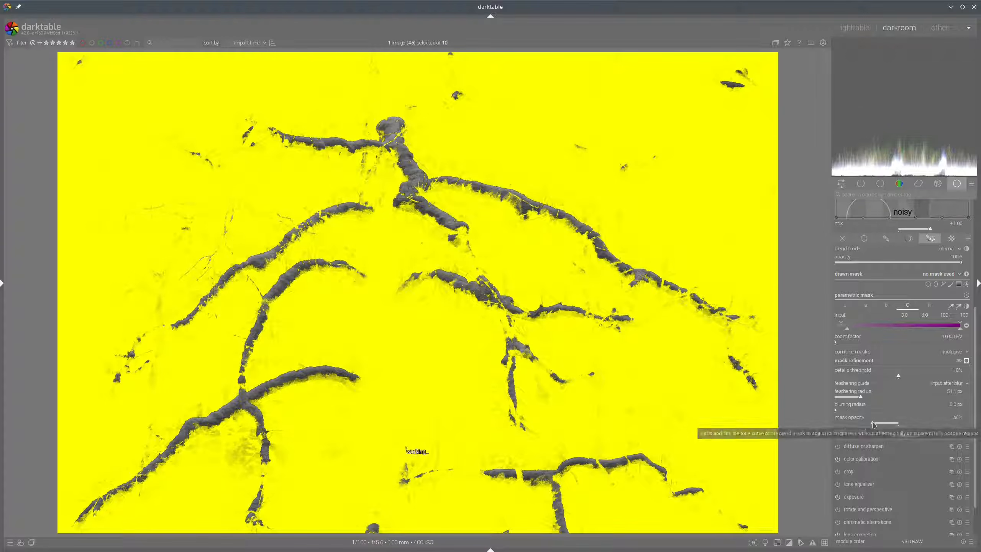
{"action": "left_click_drag", "start_coordinate": [876, 424], "coordinate": [885, 425]}
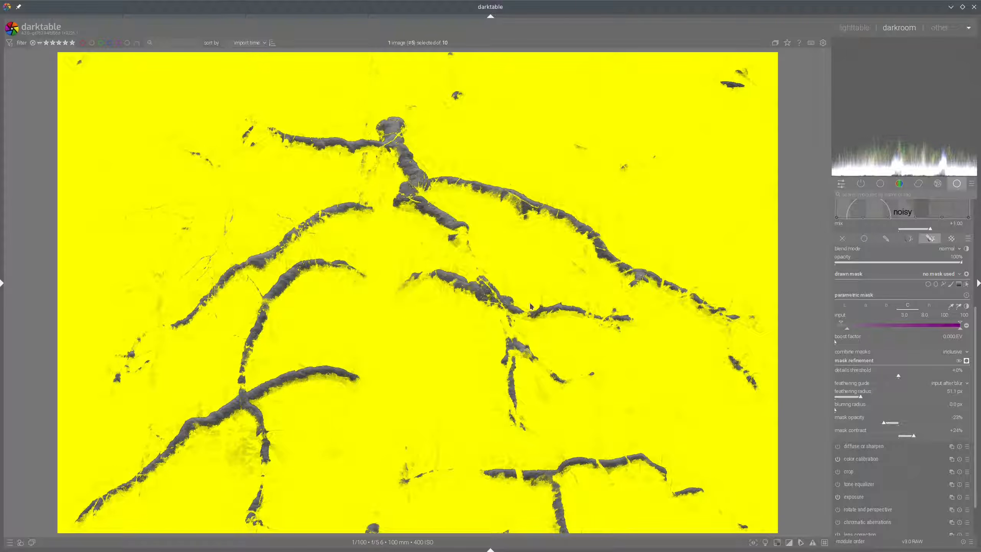
{"action": "left_click", "coordinate": [967, 360]}
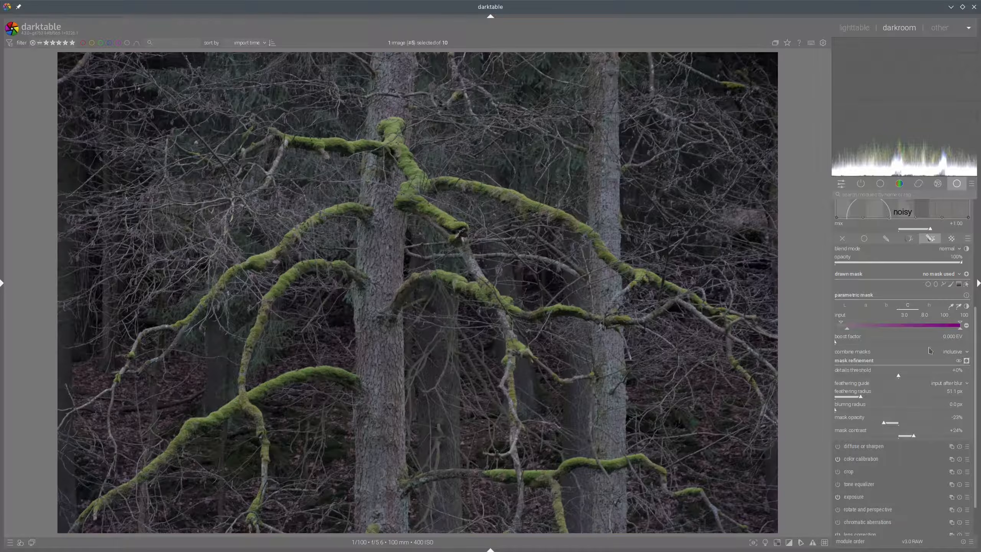
Lower the contrast equalizer's luma curve in the middle and raise it at the fine end
{"action": "scroll", "coordinate": [930, 351], "scroll_direction": "up", "scroll_amount": 5}
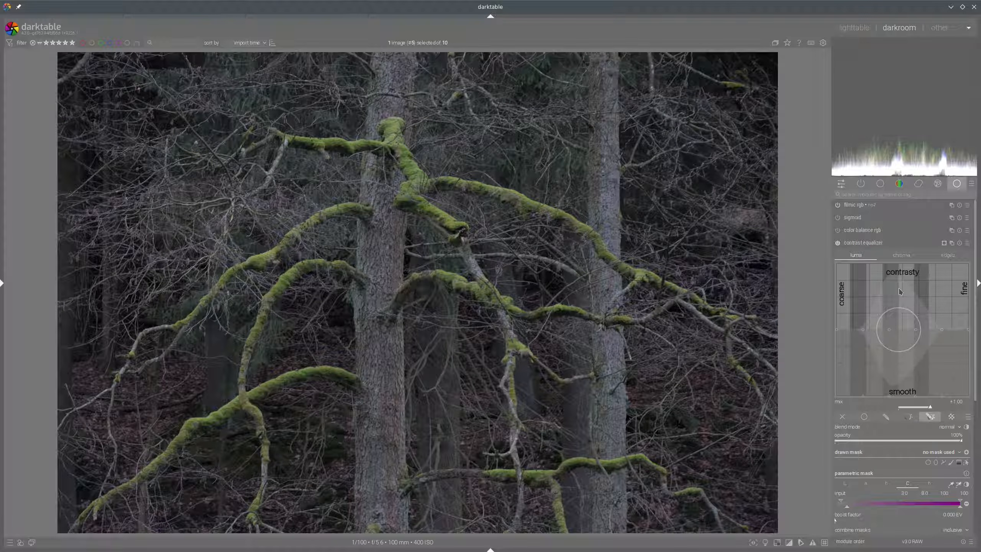
{"action": "scroll", "coordinate": [905, 294], "scroll_direction": "down", "scroll_amount": 15}
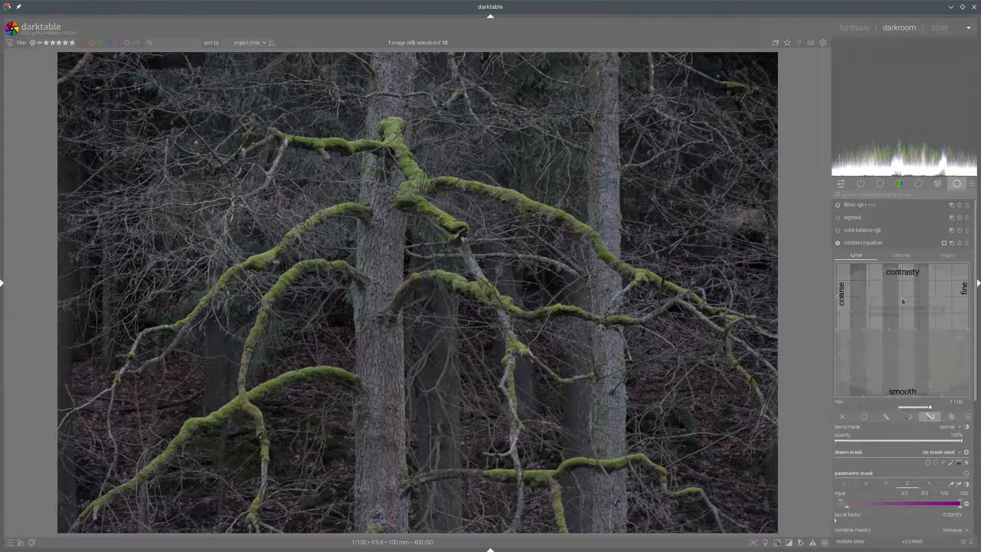
{"action": "left_click_drag", "start_coordinate": [902, 301], "coordinate": [901, 314]}
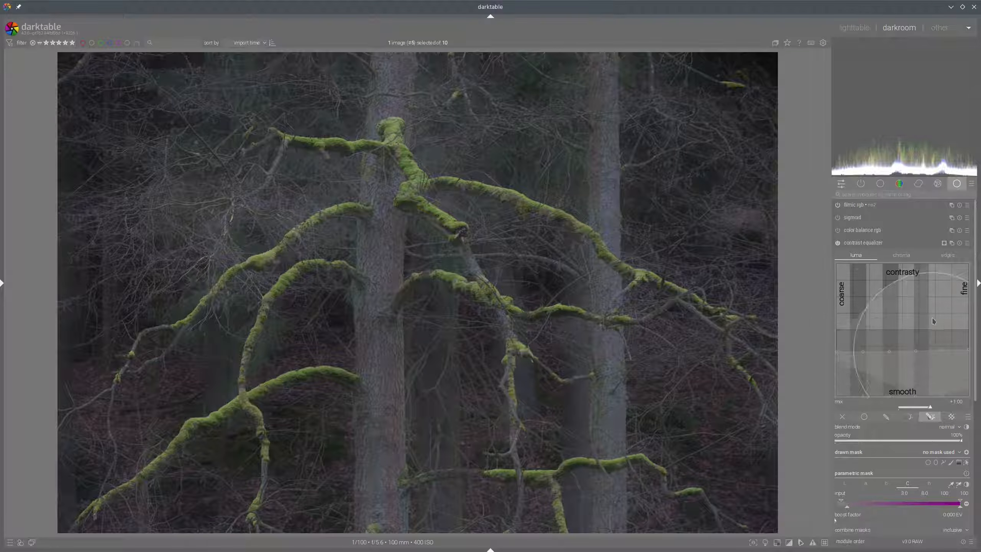
{"action": "left_click_drag", "start_coordinate": [959, 313], "coordinate": [959, 299]}
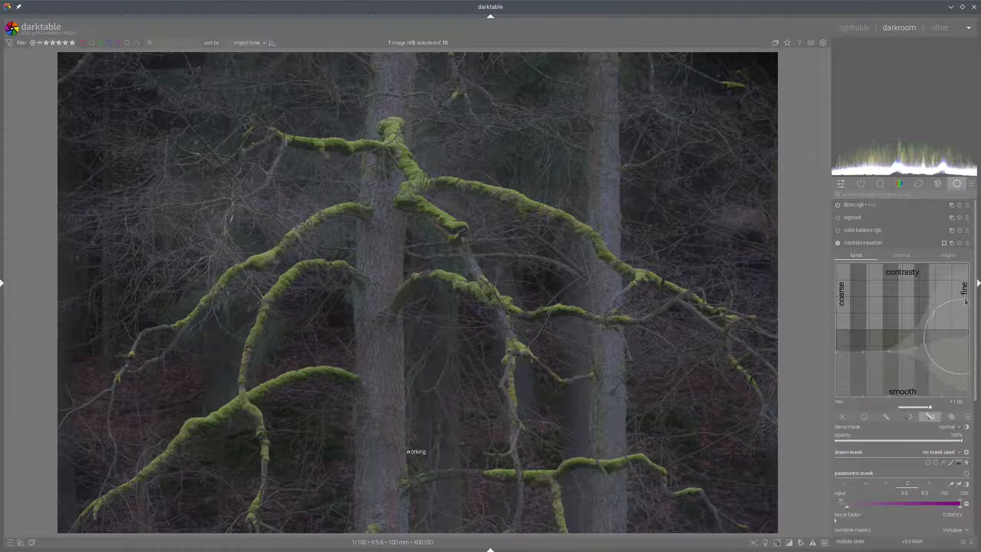
Toggle the contrast equalizer to compare its effect and collapse the module
{"action": "left_click", "coordinate": [838, 243]}
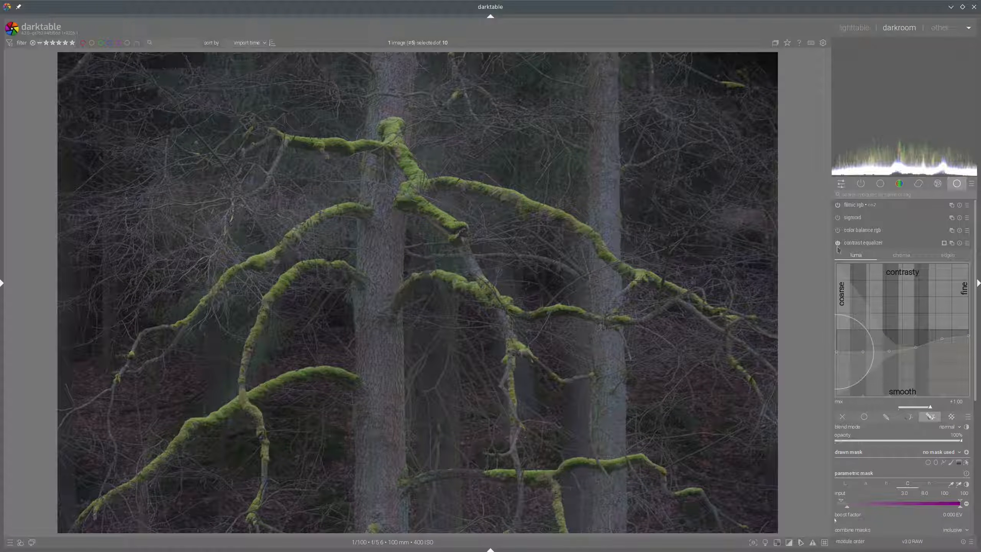
{"action": "left_click", "coordinate": [860, 245]}
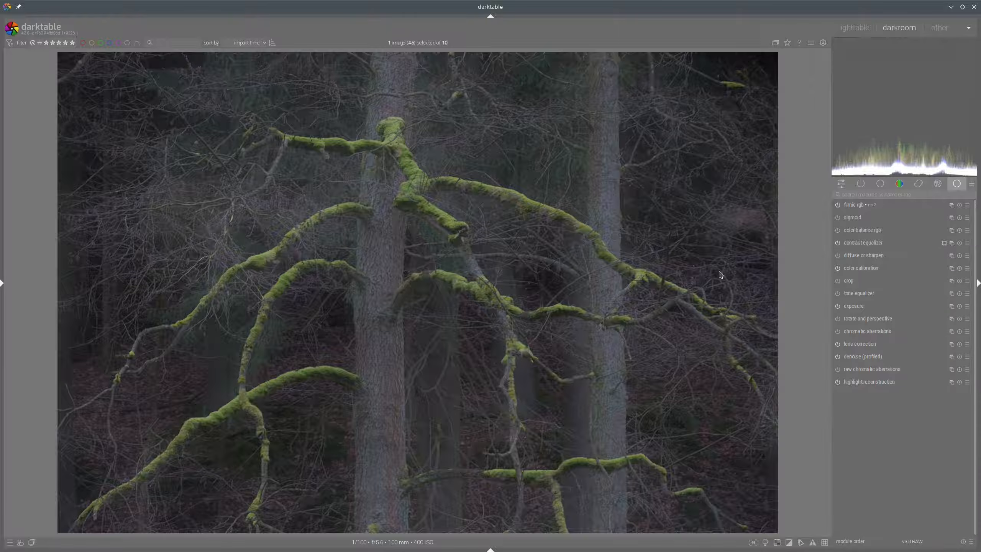
In color balance rgb, set brilliance shadows to -30.03% and highlights to +30.98%
{"action": "left_click", "coordinate": [852, 233]}
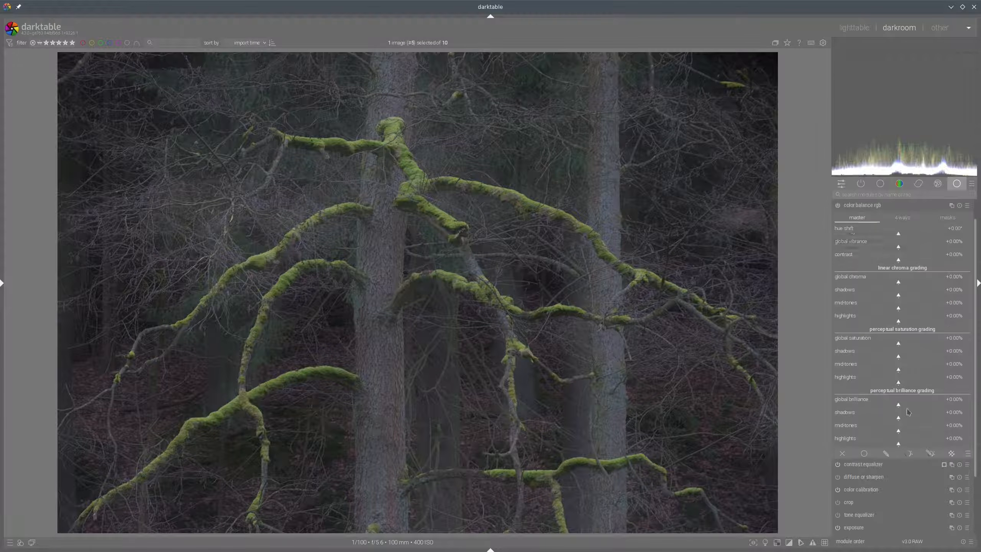
{"action": "left_click", "coordinate": [884, 418]}
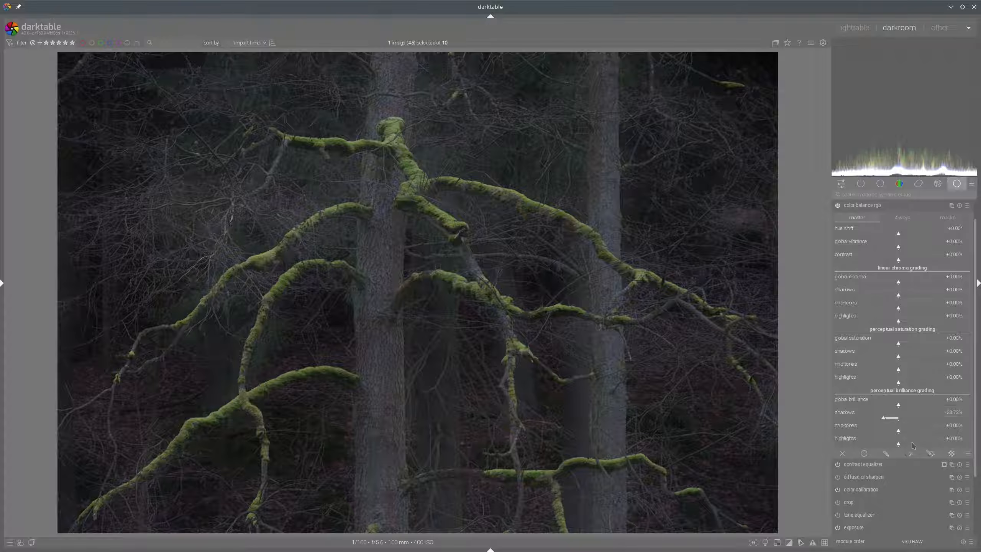
{"action": "left_click", "coordinate": [916, 446]}
{"action": "left_click", "coordinate": [922, 445]}
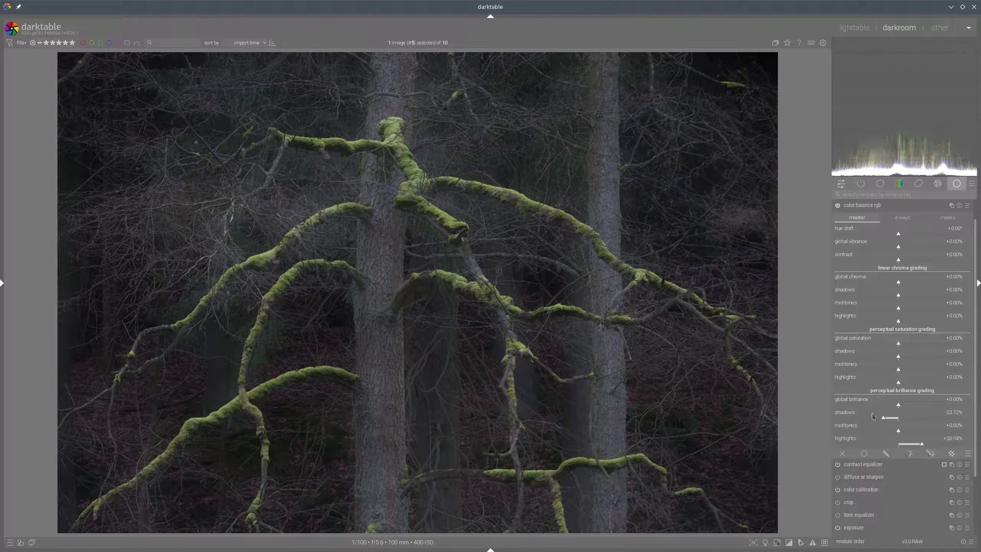
{"action": "left_click", "coordinate": [878, 417]}
Raise the shadows saturation to +17.77% and collapse color balance rgb
{"action": "left_click", "coordinate": [944, 357]}
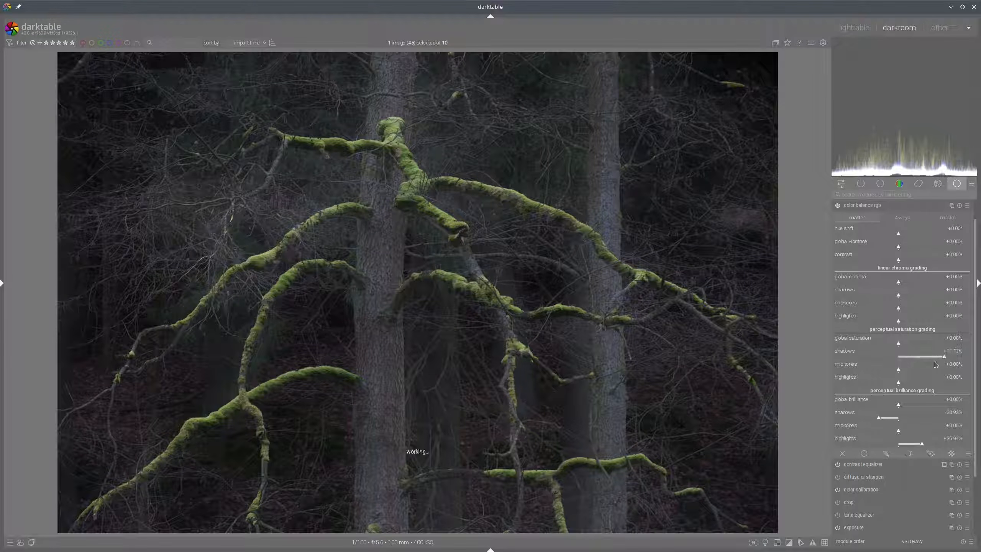
{"action": "left_click", "coordinate": [918, 370]}
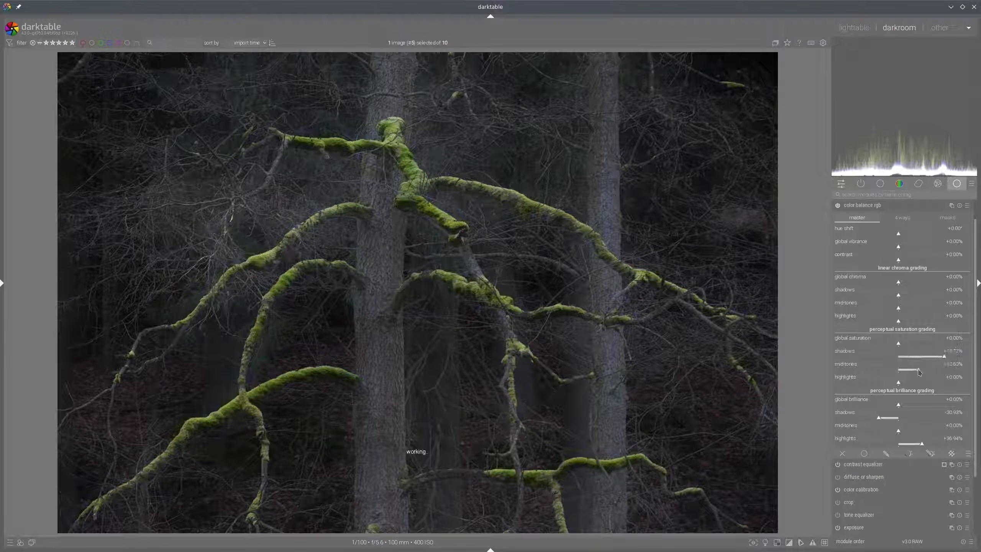
{"action": "left_click", "coordinate": [879, 205]}
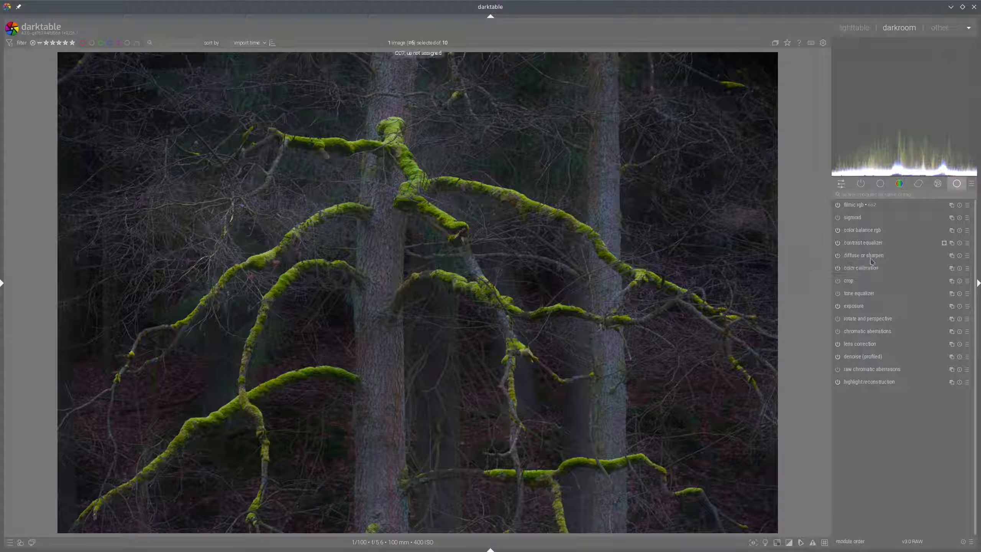
Move the diffuse or sharpen module above the contrast equalizer in the pipeline
{"action": "mouse_move", "coordinate": [858, 260]}
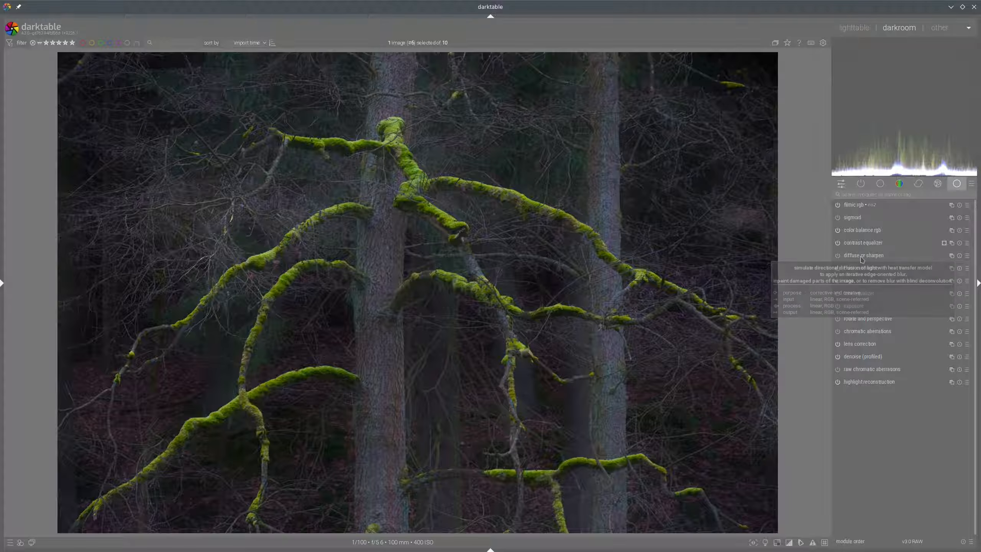
{"action": "left_click_drag", "start_coordinate": [861, 258], "coordinate": [867, 245]}
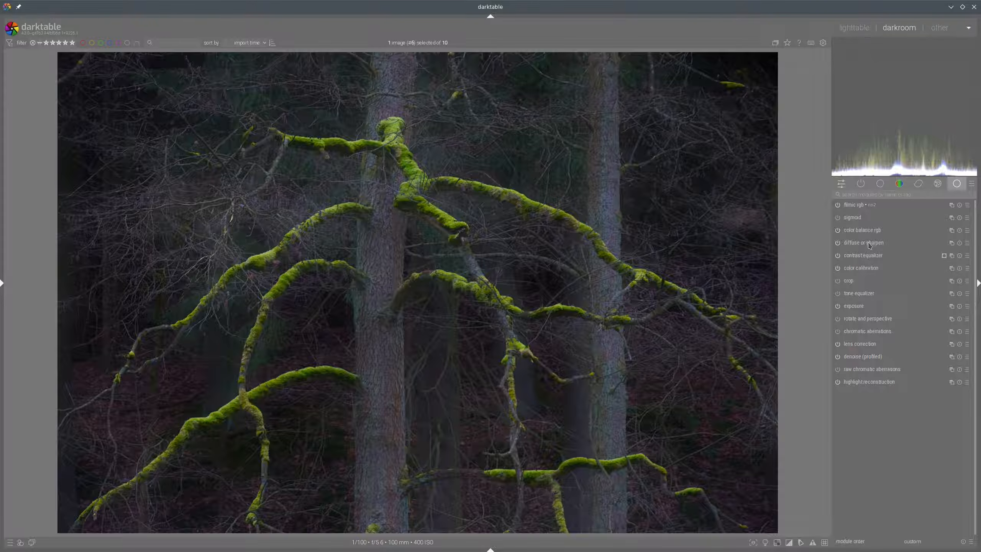
Give diffuse or sharpen a raster mask taken from the contrast equalizer
{"action": "left_click", "coordinate": [869, 243]}
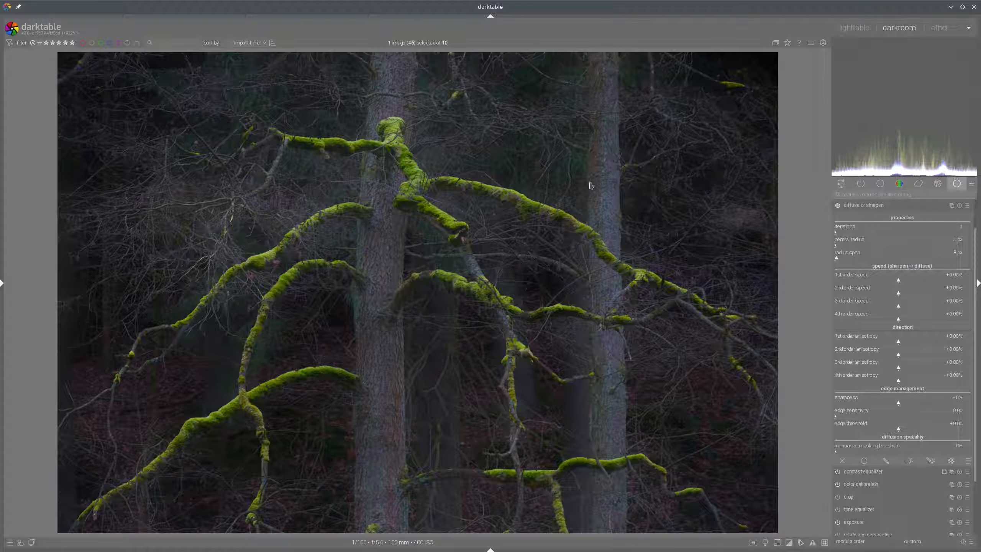
{"action": "left_click", "coordinate": [952, 463]}
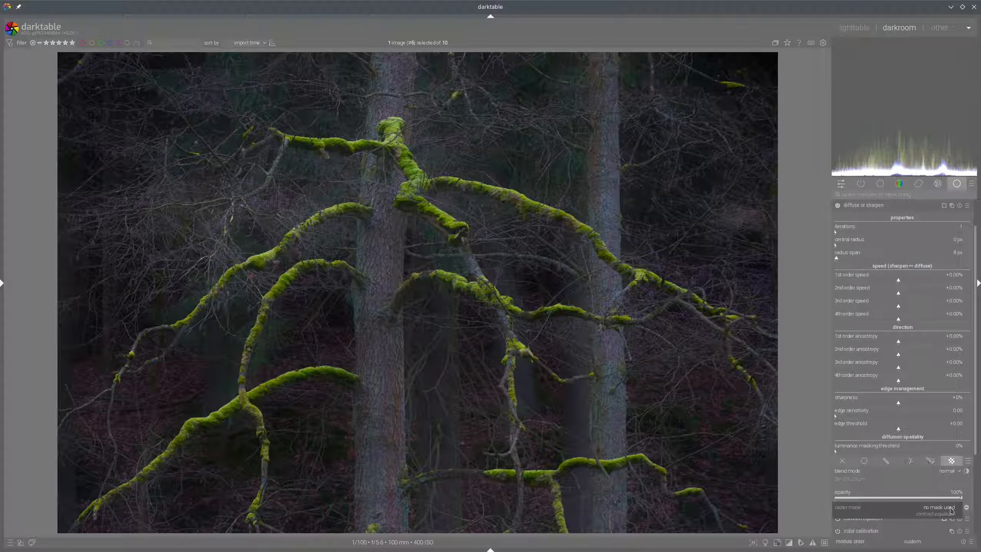
{"action": "left_click", "coordinate": [948, 515]}
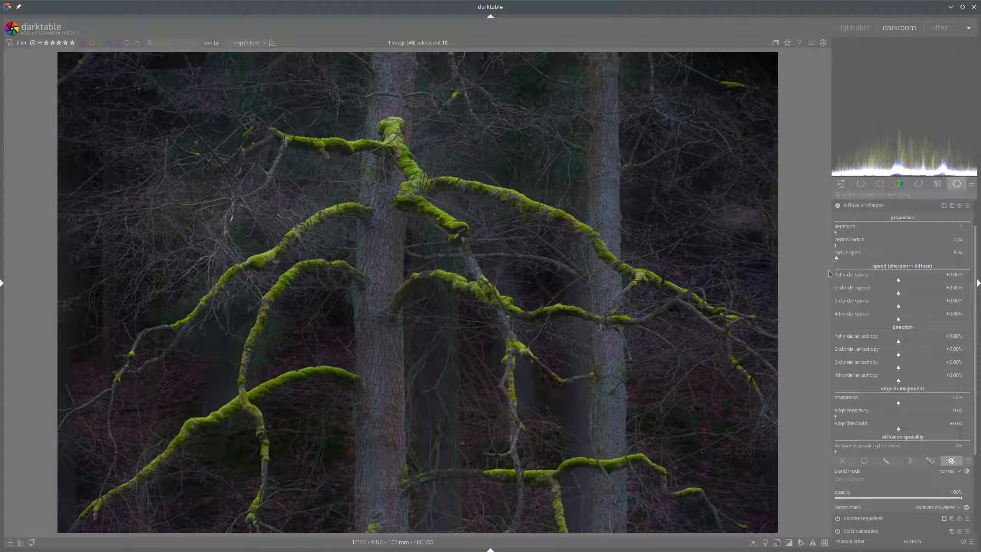
In diffuse or sharpen, set the radius span to 428 px and the first-order speed to +87.39%
{"action": "left_click", "coordinate": [947, 281]}
{"action": "left_click_drag", "start_coordinate": [928, 258], "coordinate": [941, 258]}
{"action": "left_click", "coordinate": [954, 281]}
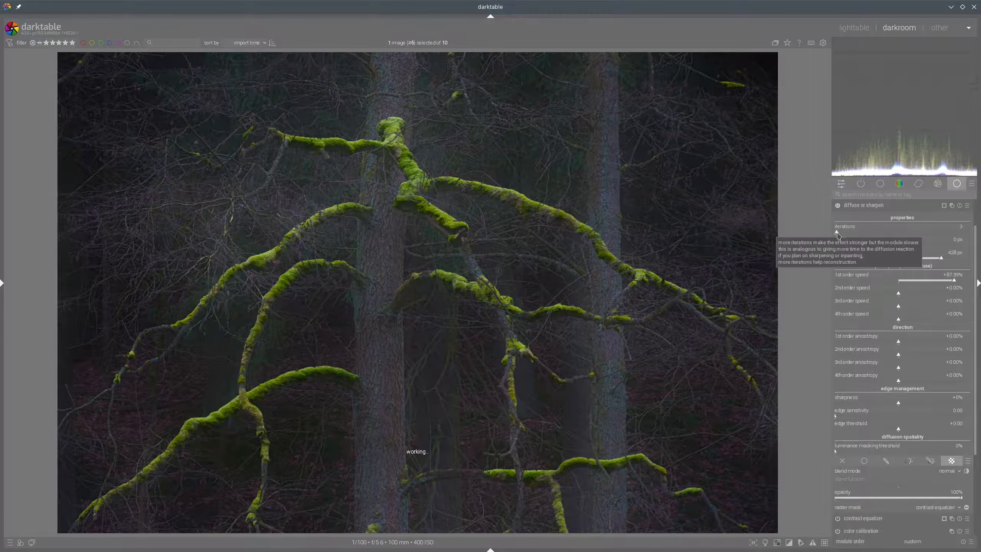
Set the diffuse or sharpen iterations to 2
{"action": "right_click", "coordinate": [882, 234]}
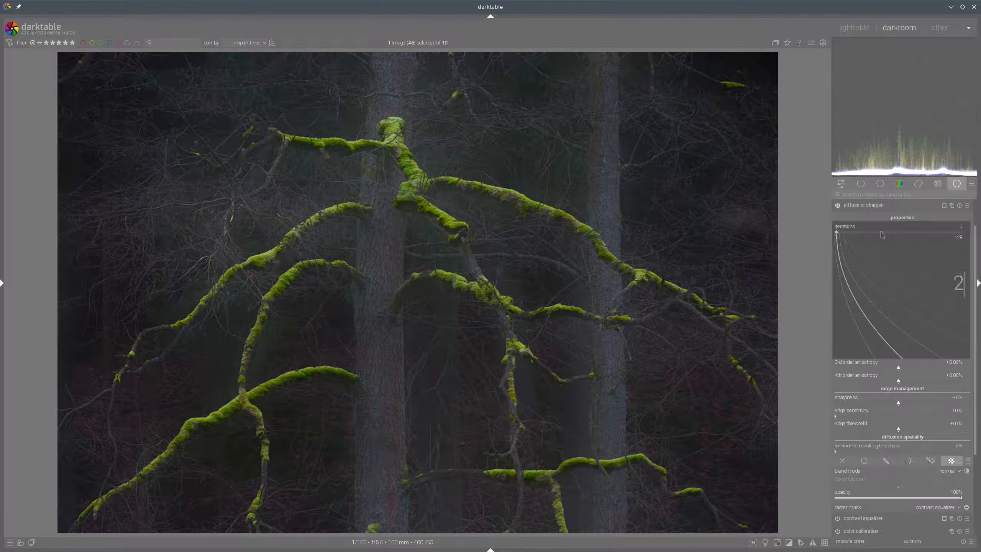
{"action": "left_click", "coordinate": [858, 268]}
{"action": "scroll", "coordinate": [905, 335], "scroll_direction": "down", "scroll_amount": 2}
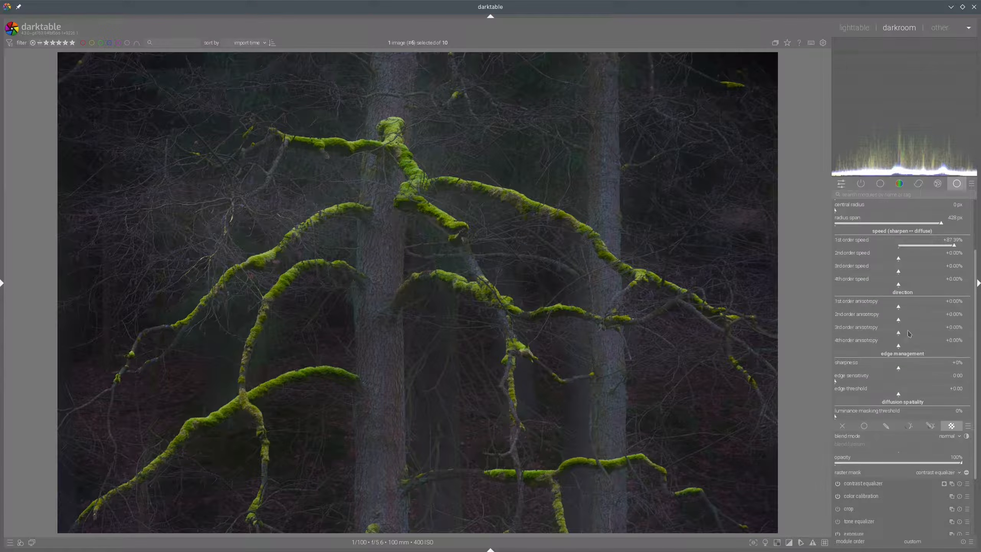
{"action": "scroll", "coordinate": [909, 334], "scroll_direction": "down", "scroll_amount": 5}
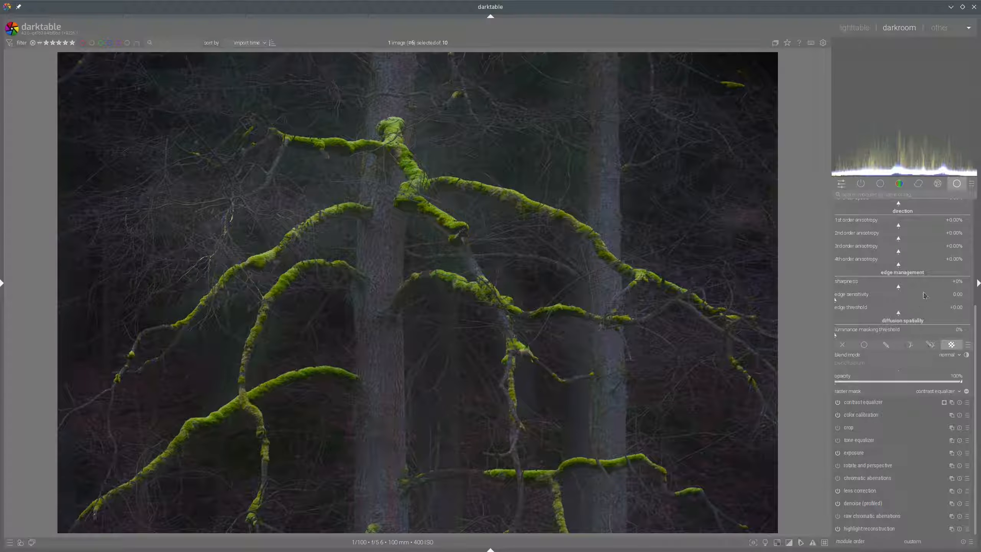
{"action": "scroll", "coordinate": [924, 295], "scroll_direction": "up", "scroll_amount": 8}
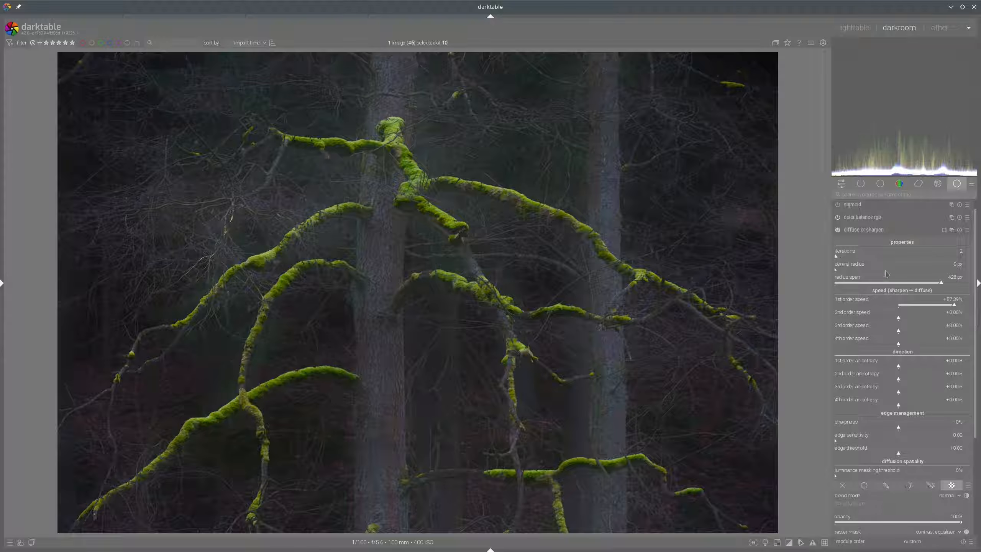
Set the central radius to about 309 px and switch on the color assessment display mode
{"action": "left_click", "coordinate": [907, 270]}
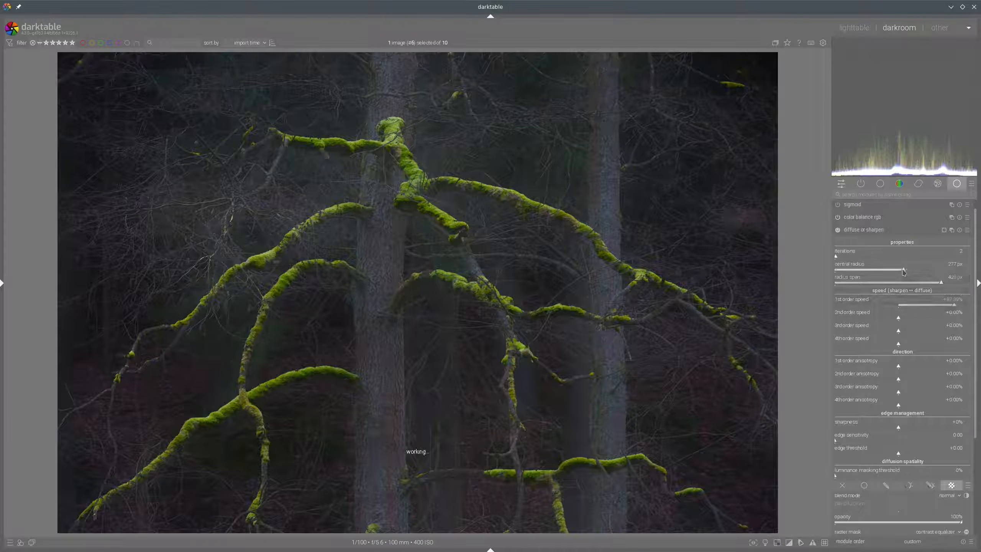
{"action": "left_click", "coordinate": [766, 542]}
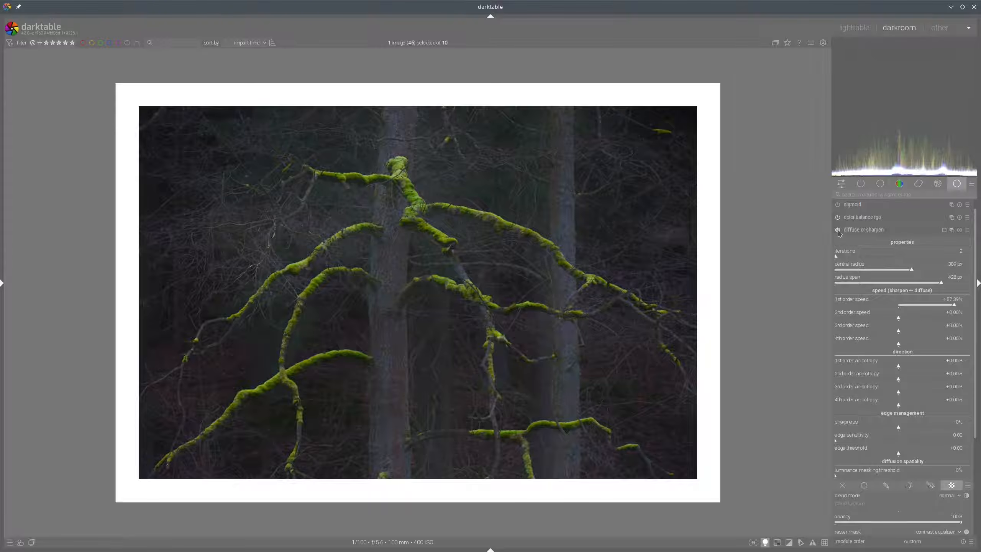
Set the edge threshold to about +0.14, toggling diffuse or sharpen to compare, then collapse it
{"action": "left_click", "coordinate": [838, 230]}
{"action": "left_click", "coordinate": [902, 454]}
{"action": "left_click", "coordinate": [838, 230]}
{"action": "left_click", "coordinate": [909, 454]}
{"action": "left_click", "coordinate": [902, 456]}
{"action": "left_click", "coordinate": [838, 230]}
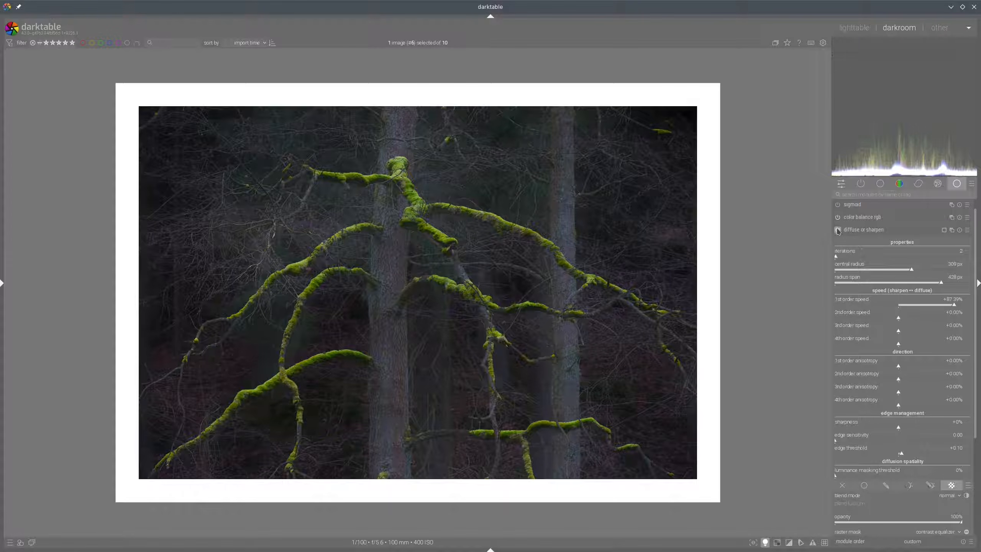
{"action": "left_click", "coordinate": [859, 232]}
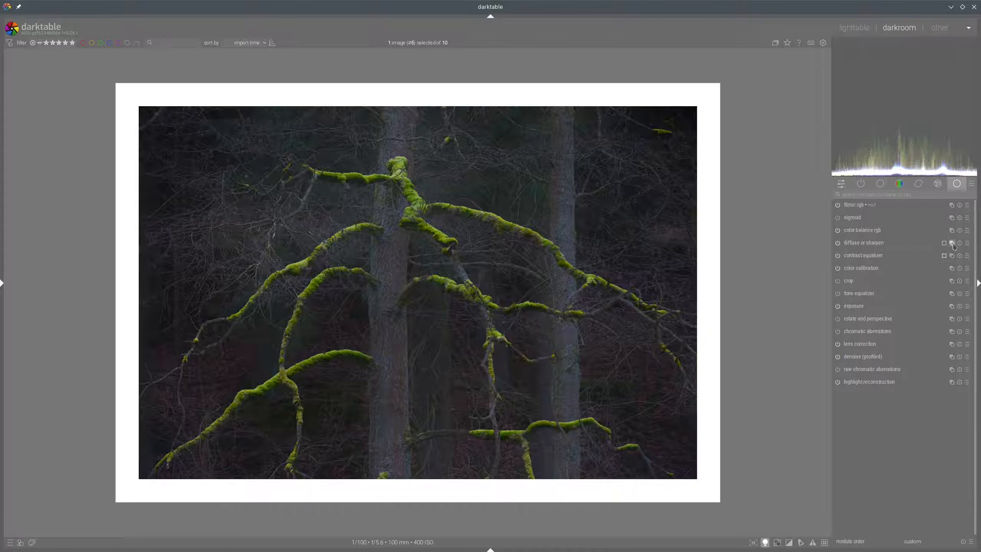
Create a second diffuse or sharpen instance and apply one of its presets
{"action": "right_click", "coordinate": [954, 246]}
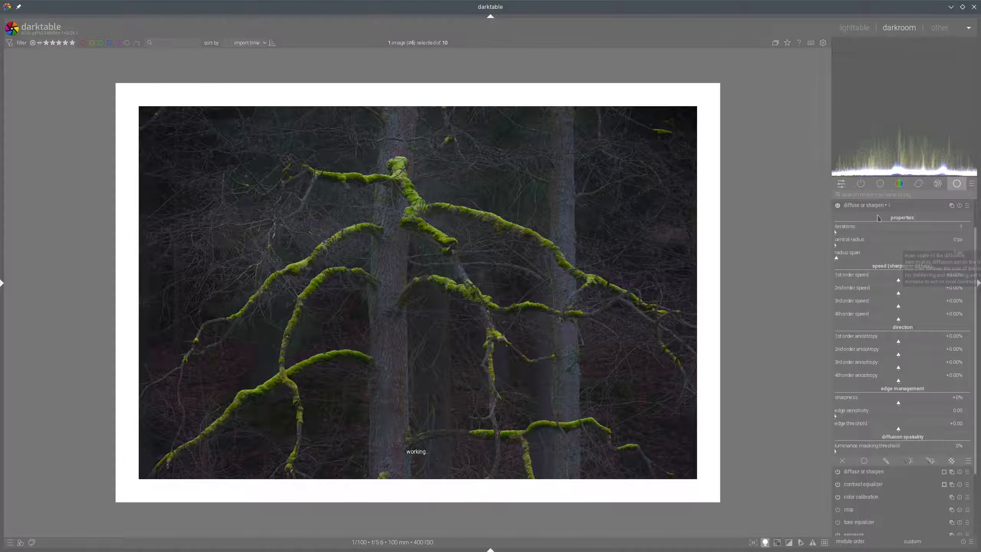
{"action": "left_click", "coordinate": [968, 206]}
{"action": "left_click", "coordinate": [923, 365]}
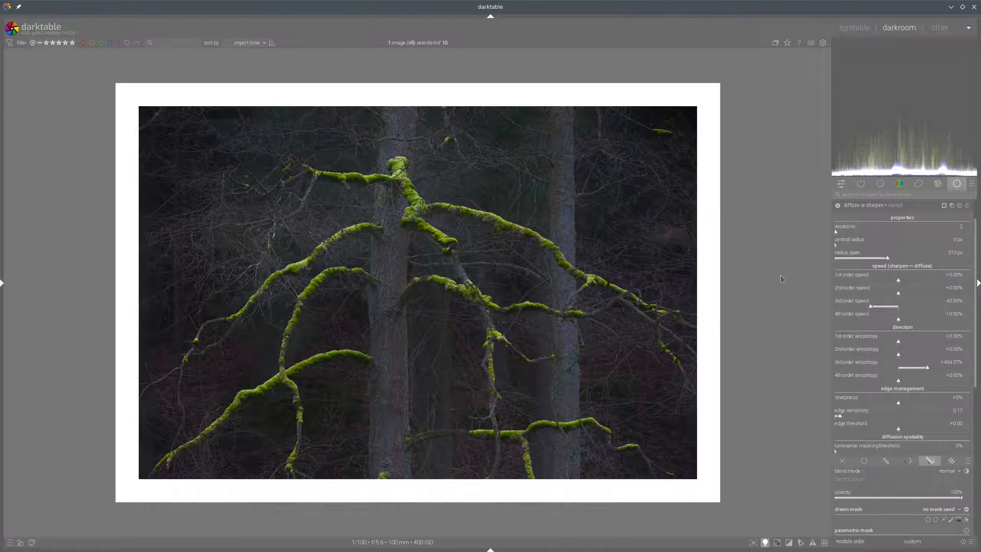
Leave color assessment mode, toggle the new instance to compare its effect, and collapse it
{"action": "left_click", "coordinate": [765, 542]}
{"action": "scroll", "coordinate": [571, 255], "scroll_direction": "up", "scroll_amount": 2}
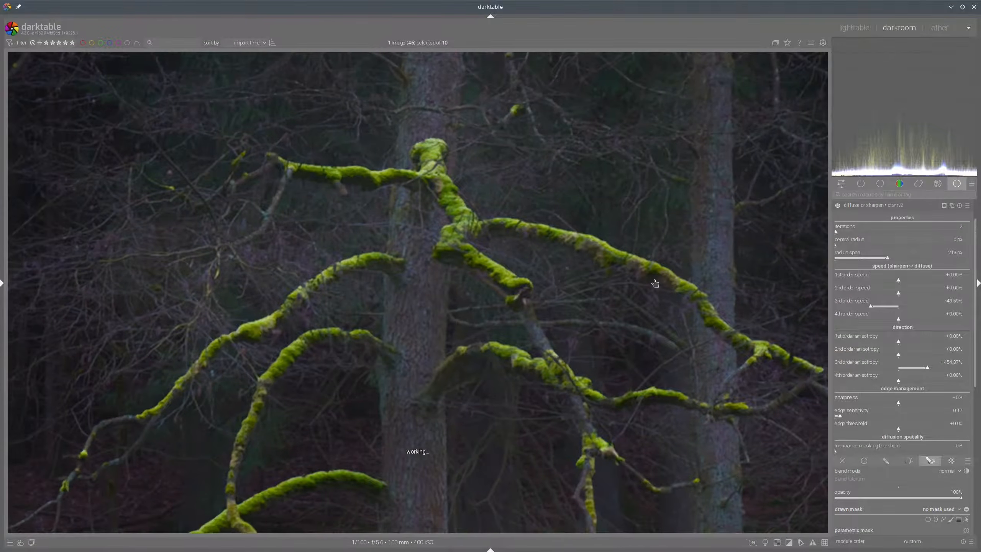
{"action": "left_click", "coordinate": [838, 205]}
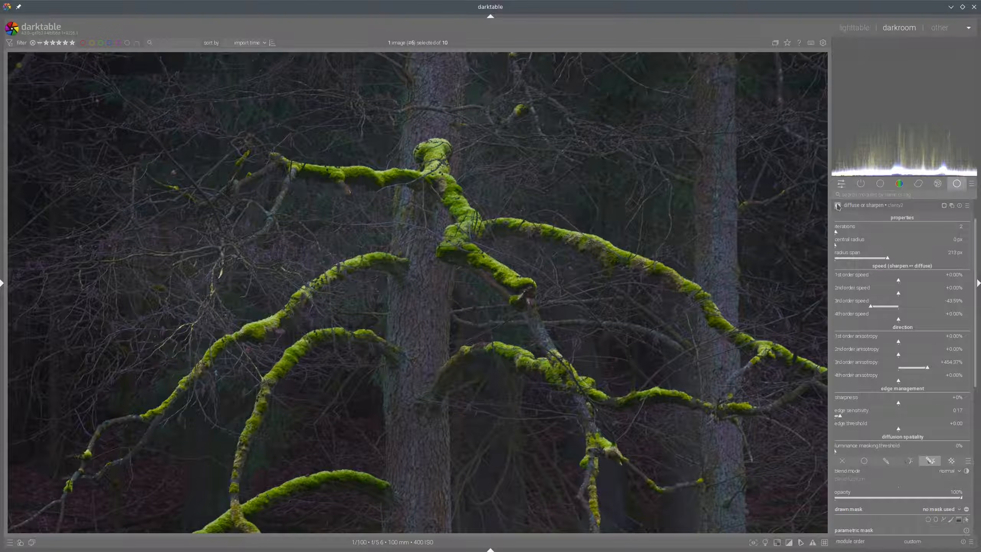
{"action": "left_click", "coordinate": [858, 205]}
{"action": "scroll", "coordinate": [637, 258], "scroll_direction": "down", "scroll_amount": 1}
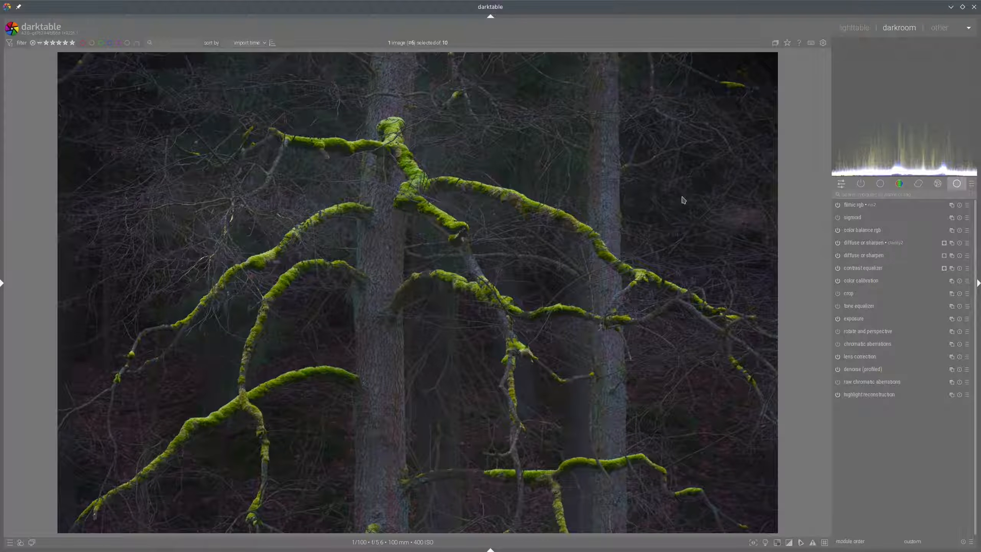
In color balance rgb, set brilliance shadows to -31.53% and highlights to +72.07%, then collapse it
{"action": "left_click", "coordinate": [871, 231]}
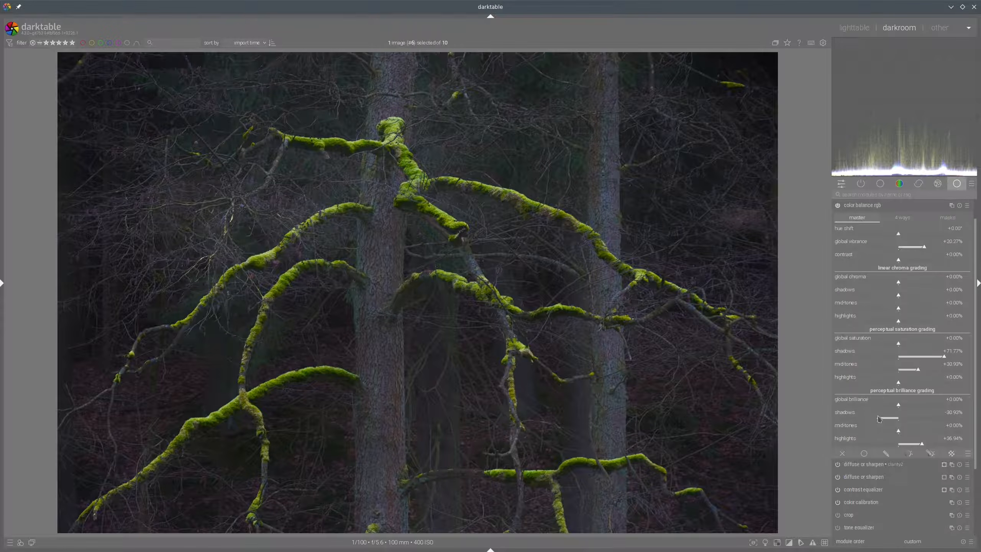
{"action": "left_click_drag", "start_coordinate": [875, 420], "coordinate": [870, 418]}
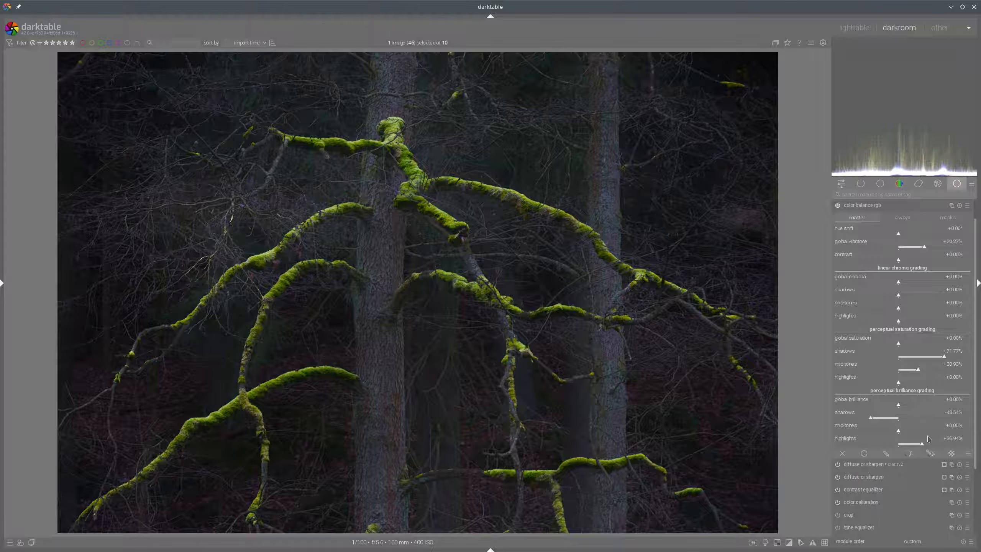
{"action": "left_click", "coordinate": [934, 445]}
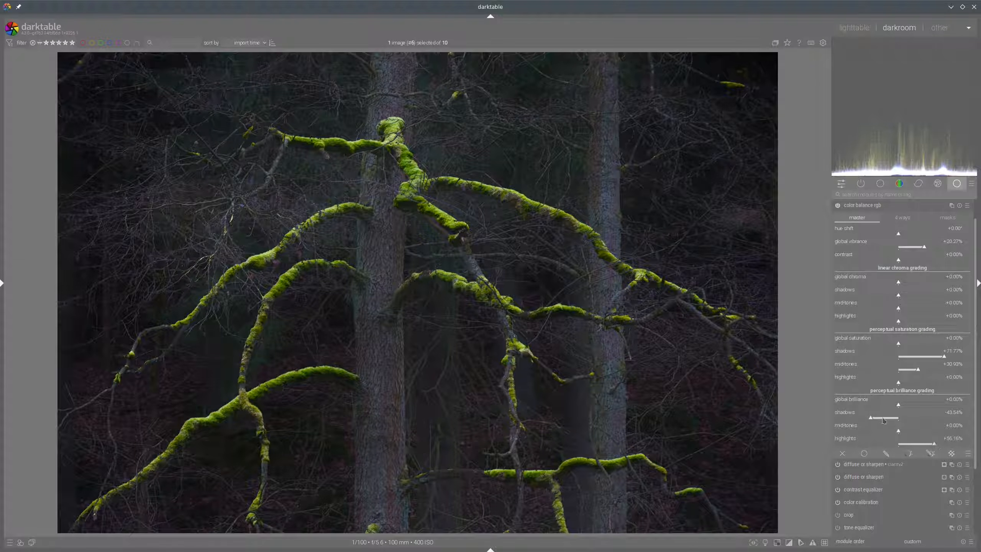
{"action": "left_click", "coordinate": [879, 420]}
{"action": "left_click", "coordinate": [942, 445]}
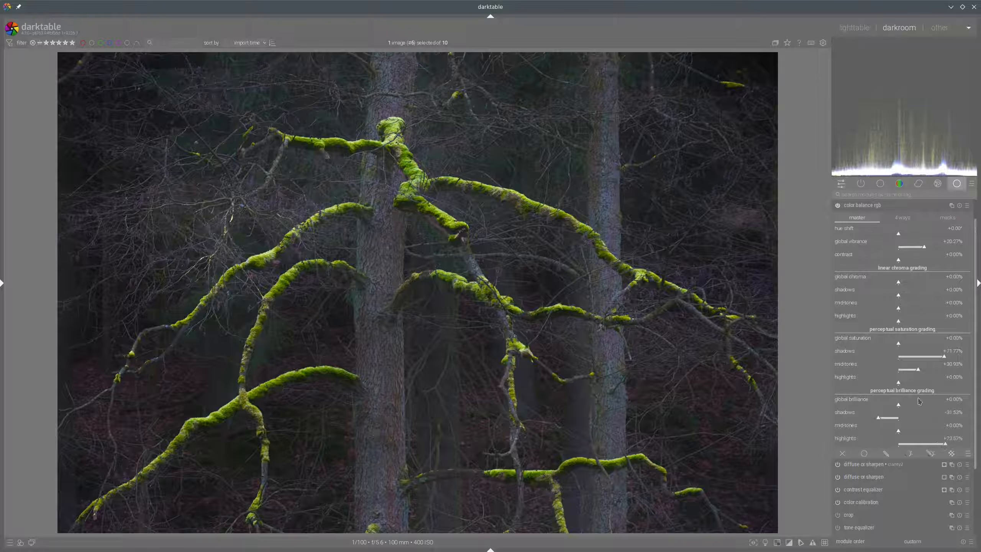
{"action": "left_click", "coordinate": [765, 542]}
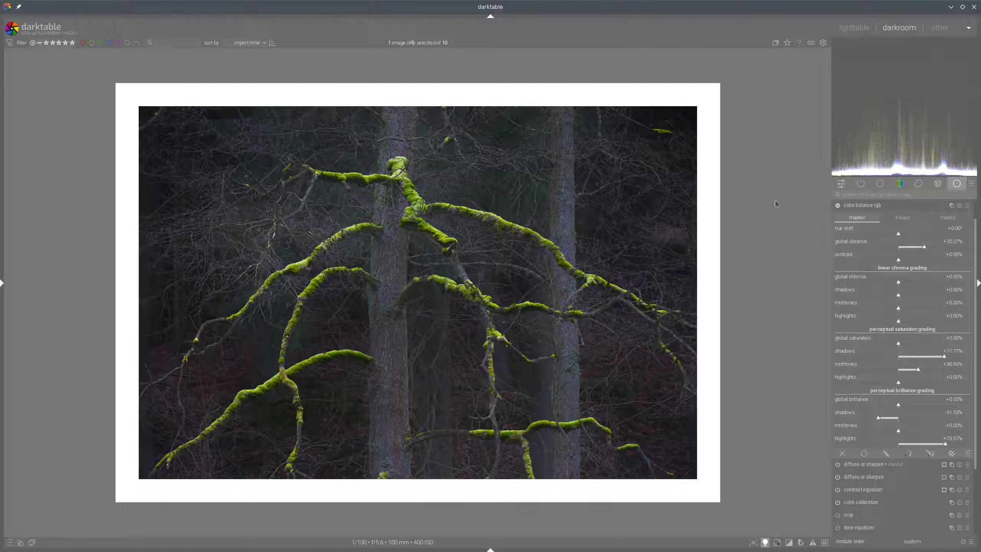
{"action": "left_click", "coordinate": [879, 209]}
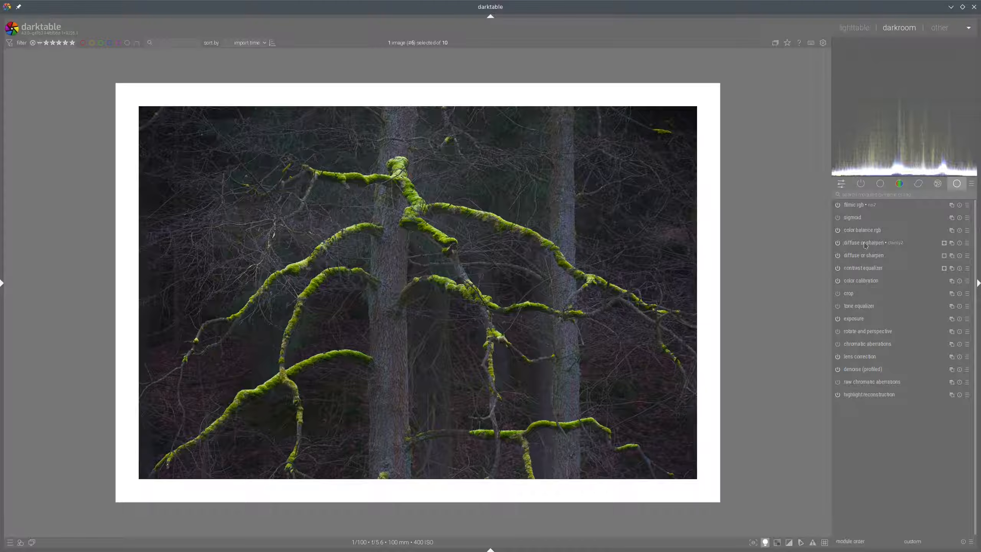
Create a new color balance rgb instance using the contrast equalizer as its raster mask
{"action": "right_click", "coordinate": [951, 231]}
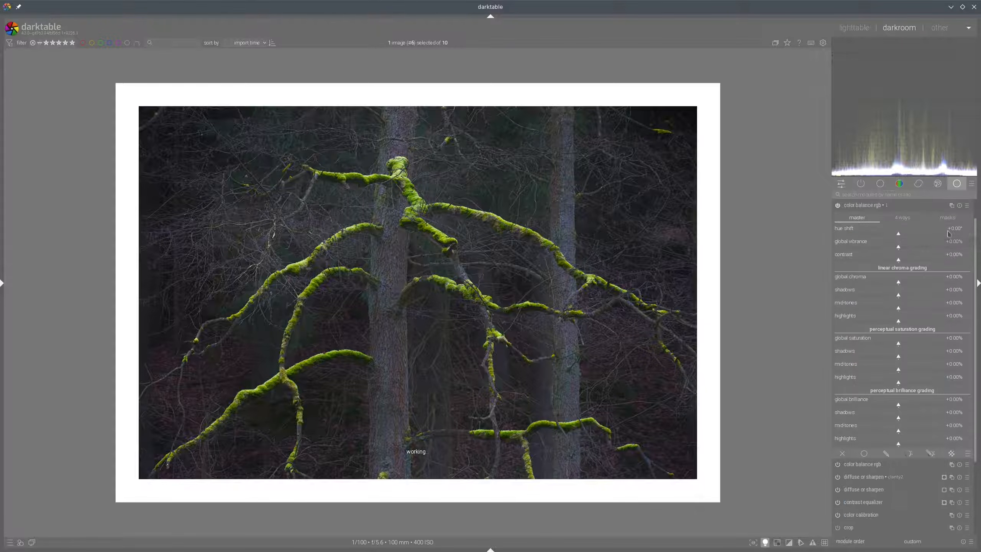
{"action": "left_click", "coordinate": [953, 454]}
{"action": "left_click", "coordinate": [950, 502]}
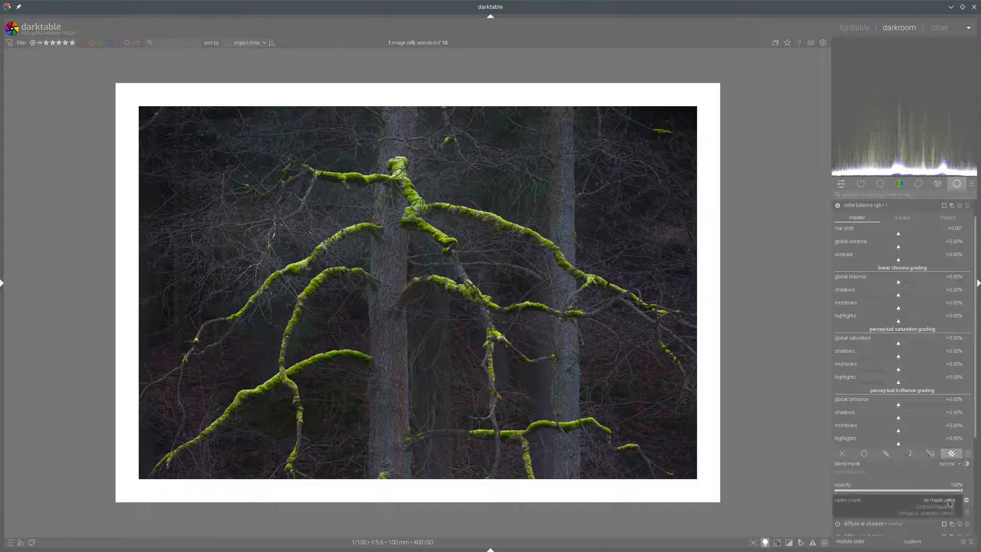
{"action": "left_click", "coordinate": [945, 507]}
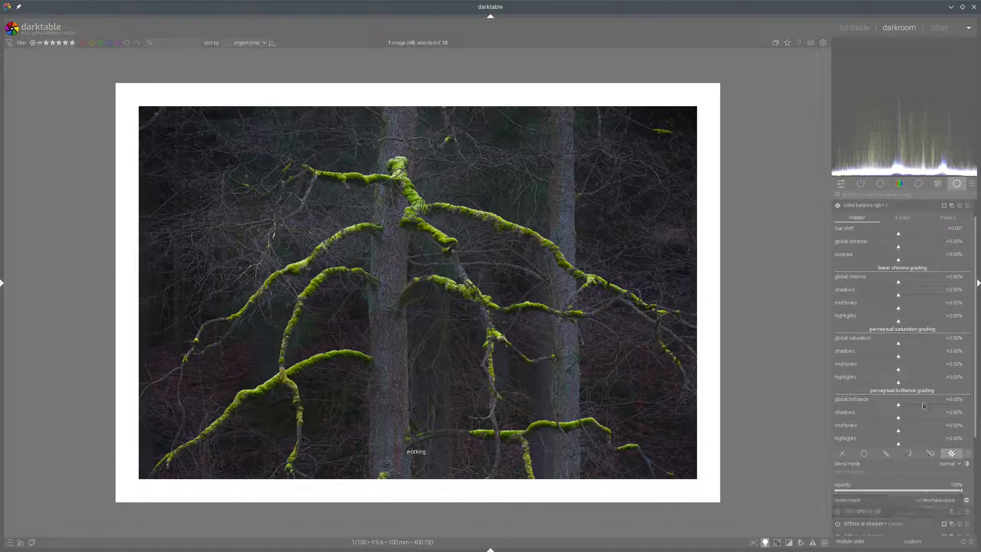
In its 4 ways grading, tint power to about 234° hue and highlights gain to about 150° hue with 2.58% chroma
{"action": "left_click", "coordinate": [903, 218]}
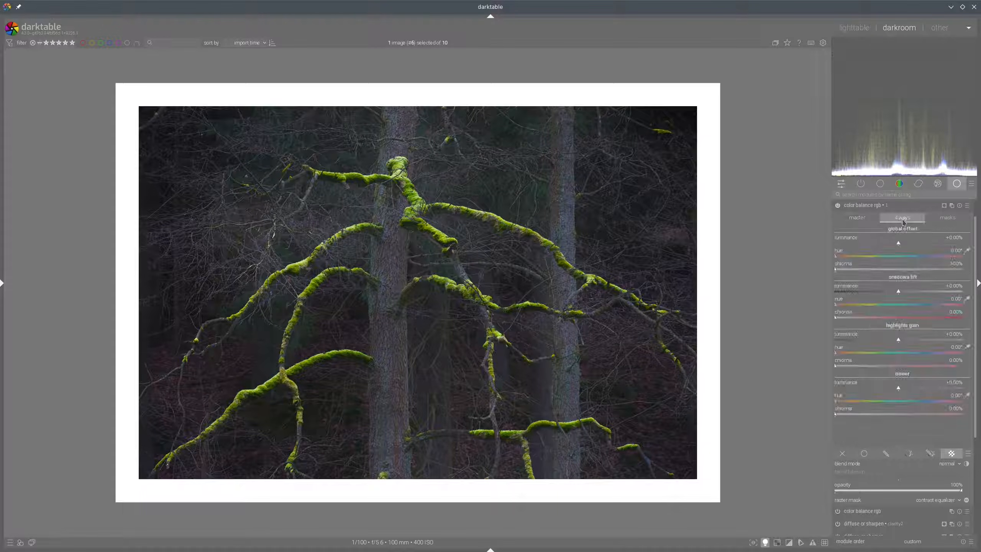
{"action": "left_click", "coordinate": [918, 402]}
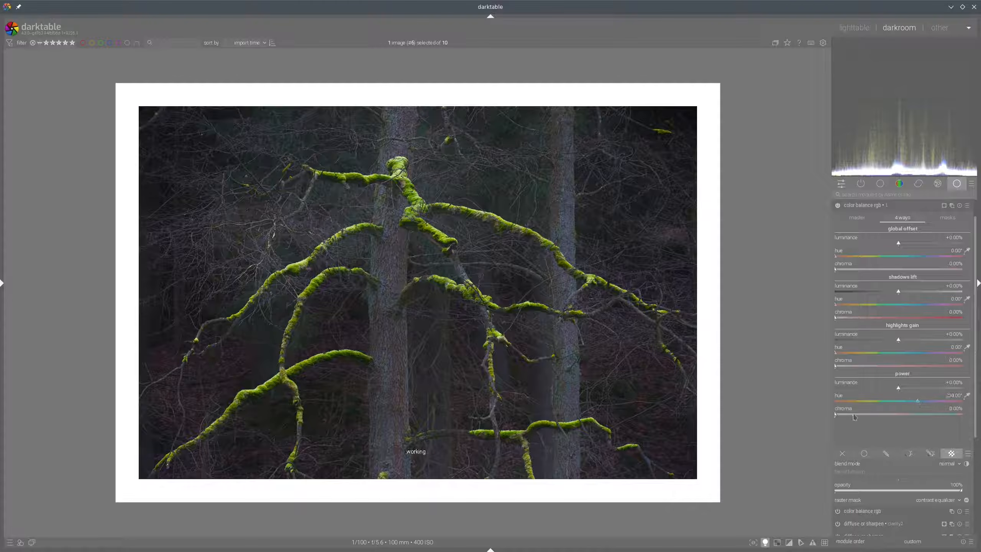
{"action": "left_click", "coordinate": [854, 414]}
{"action": "left_click", "coordinate": [844, 415]}
{"action": "left_click", "coordinate": [903, 353]}
{"action": "left_click", "coordinate": [852, 366]}
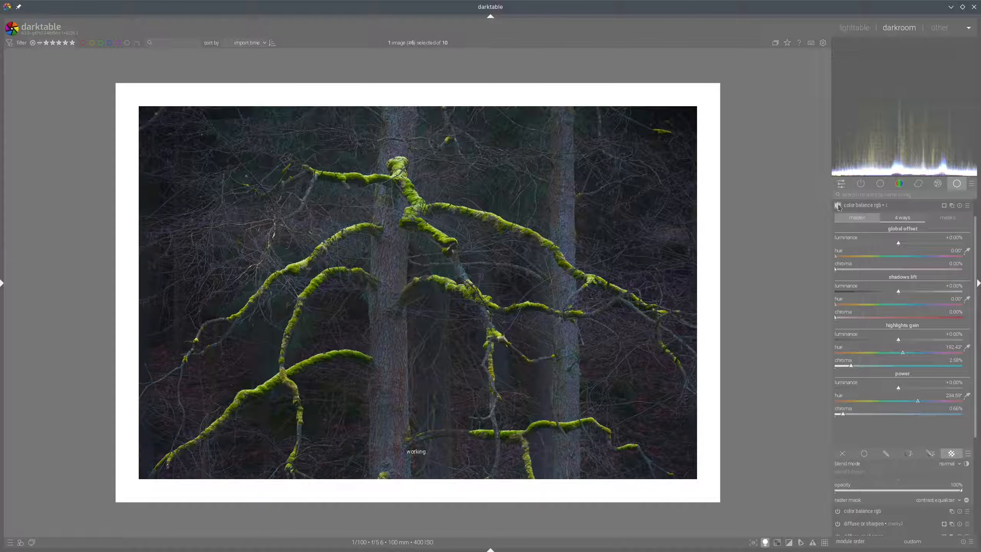
{"action": "left_click", "coordinate": [876, 207]}
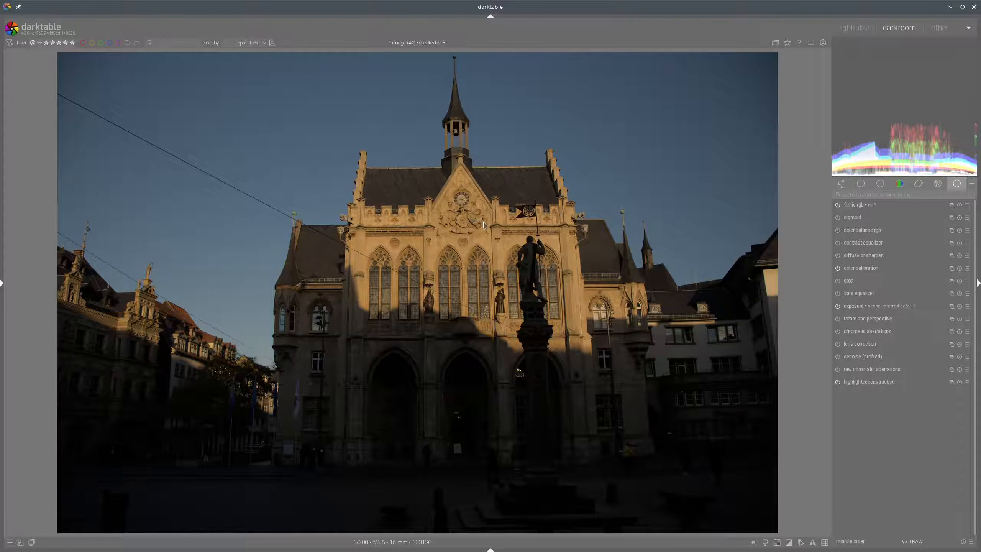
On the city hall photo, enable lens correction and denoise (profiled), checking the denoise settings
{"action": "mouse_move", "coordinate": [490, 226]}
{"action": "left_mouse_down"}
{"action": "mouse_move", "coordinate": [405, 302]}
{"action": "mouse_move", "coordinate": [569, 319]}
{"action": "mouse_move", "coordinate": [437, 232]}
{"action": "left_mouse_up"}
{"action": "mouse_move", "coordinate": [686, 95]}
{"action": "left_mouse_down"}
{"action": "mouse_move", "coordinate": [665, 88]}
{"action": "mouse_move", "coordinate": [599, 148]}
{"action": "mouse_move", "coordinate": [746, 122]}
{"action": "mouse_move", "coordinate": [642, 84]}
{"action": "left_mouse_up"}
{"action": "left_click", "coordinate": [837, 344]}
{"action": "left_click", "coordinate": [837, 357]}
{"action": "left_click", "coordinate": [854, 358]}
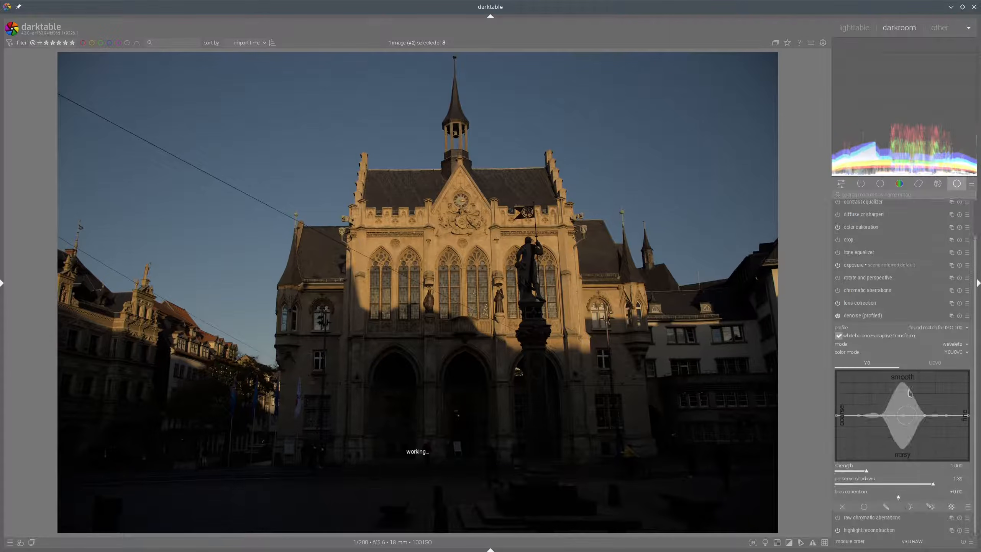
{"action": "left_click", "coordinate": [853, 314]}
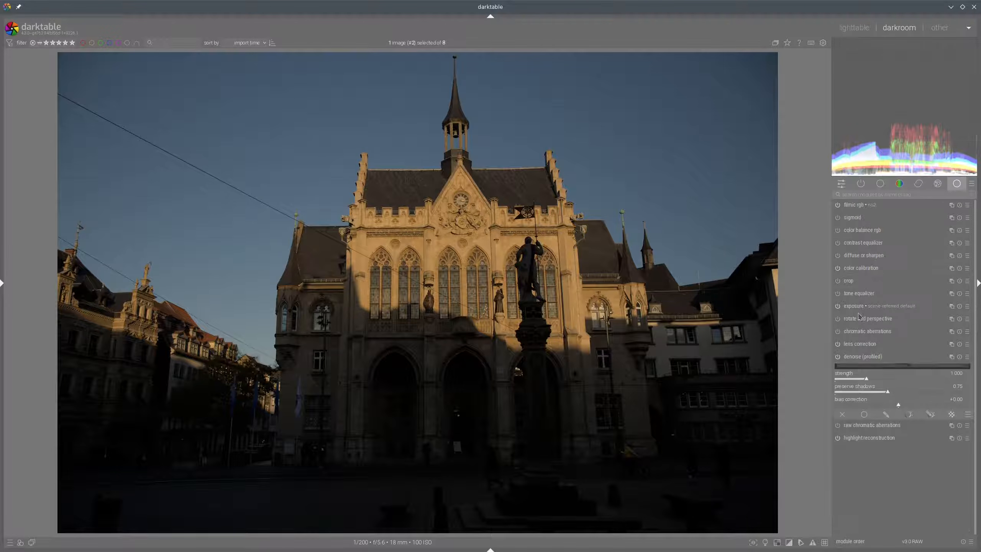
Enable rotate and perspective and auto-correct the perspective from detected structure lines
{"action": "left_click", "coordinate": [837, 320]}
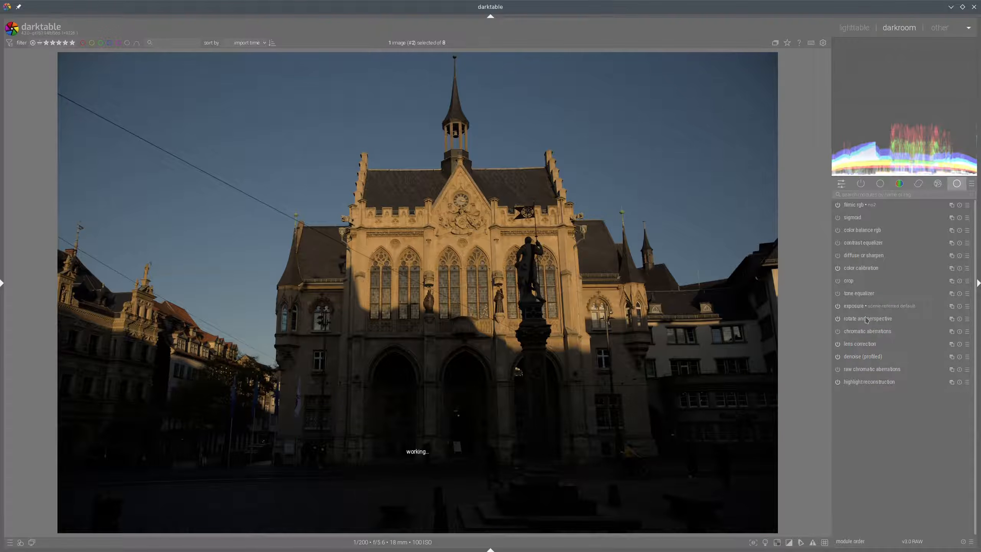
{"action": "left_click", "coordinate": [953, 362]}
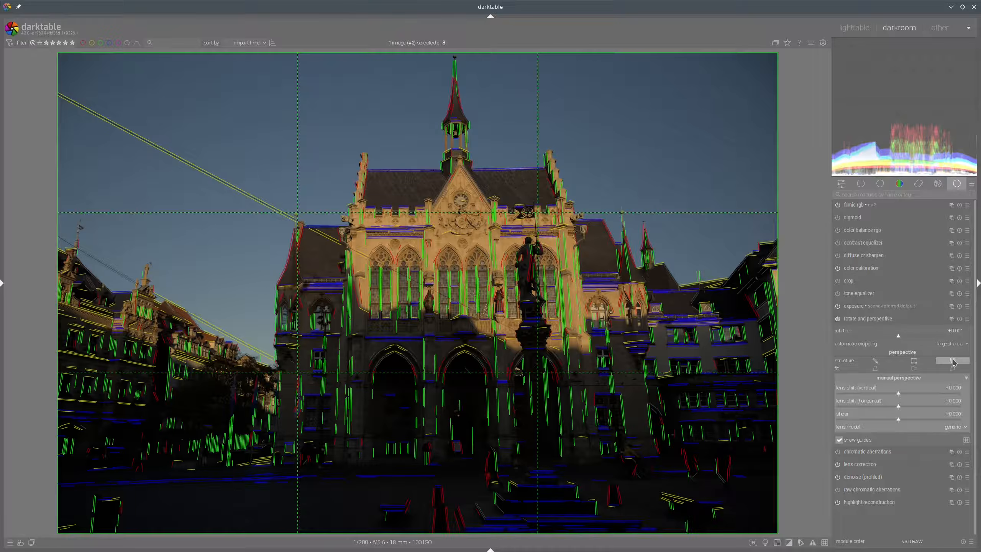
{"action": "left_click", "coordinate": [953, 369]}
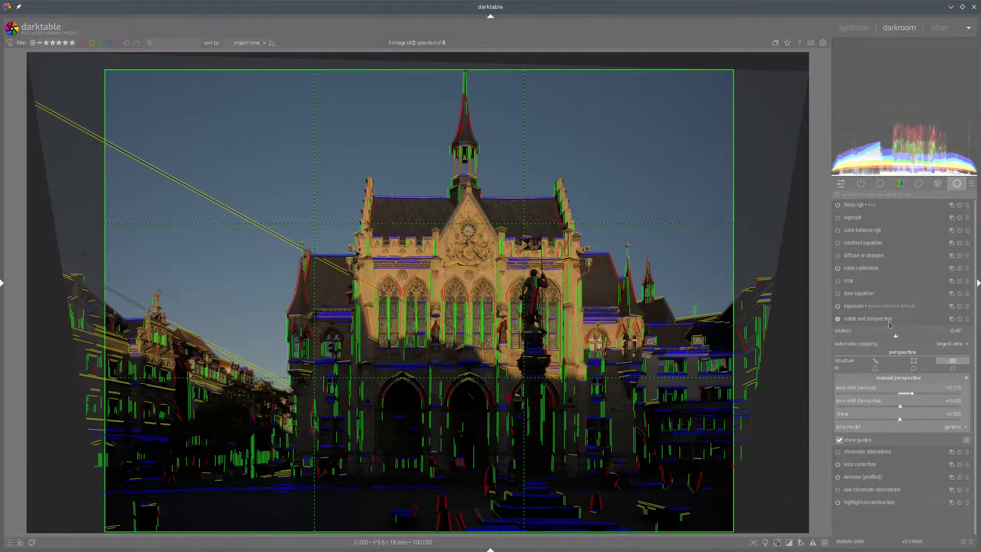
{"action": "left_click", "coordinate": [891, 319]}
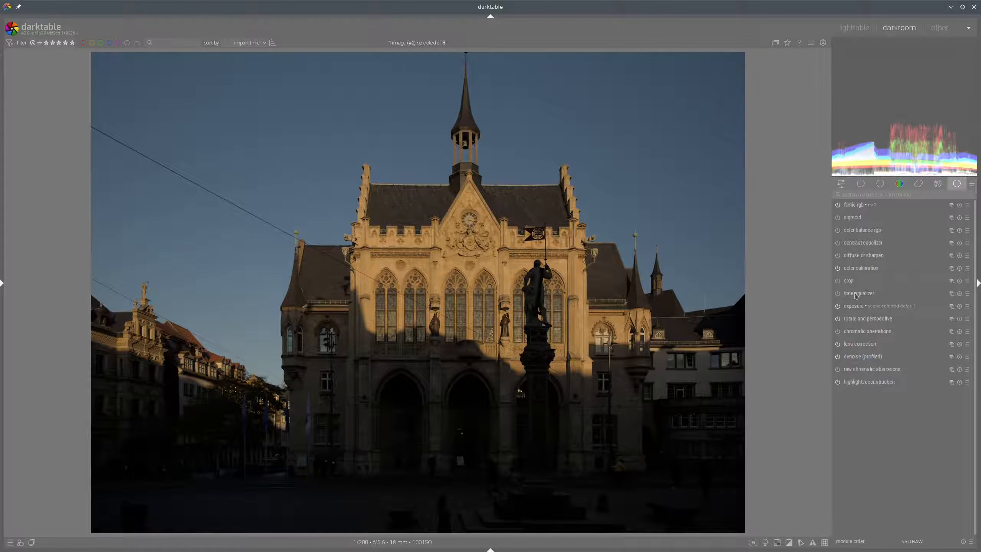
Raise the exposure to about +2.25 EV
{"action": "left_click", "coordinate": [853, 307]}
{"action": "left_click", "coordinate": [922, 341]}
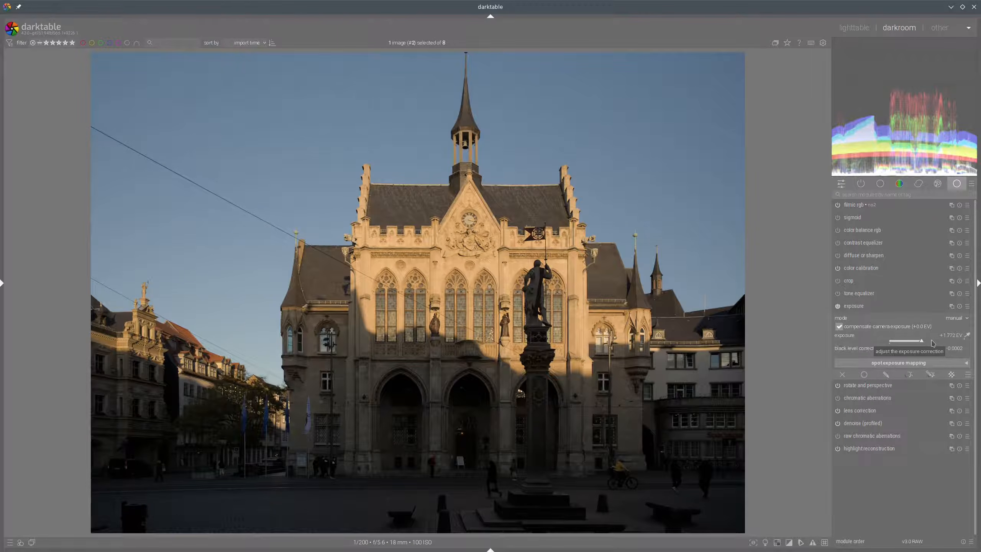
{"action": "left_click", "coordinate": [935, 342]}
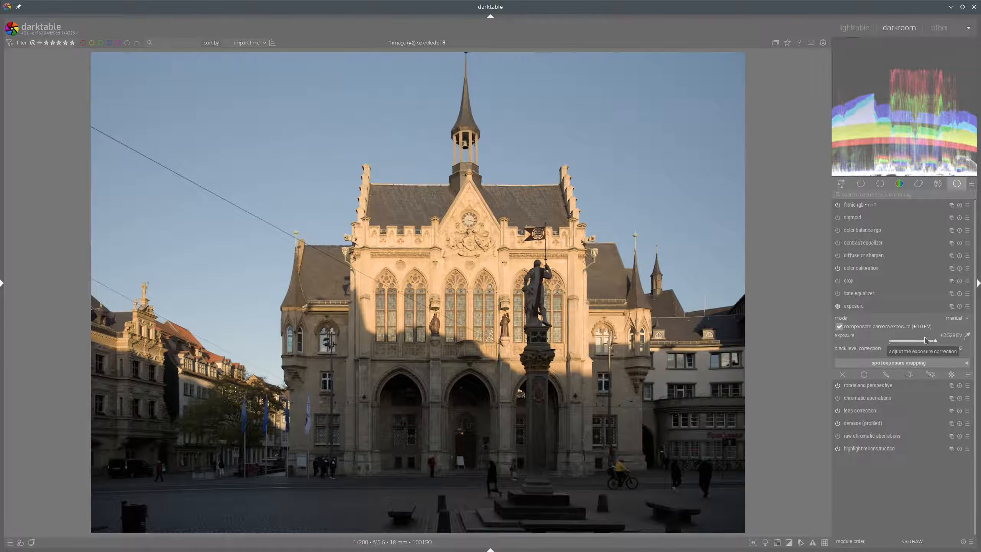
{"action": "left_click", "coordinate": [946, 340]}
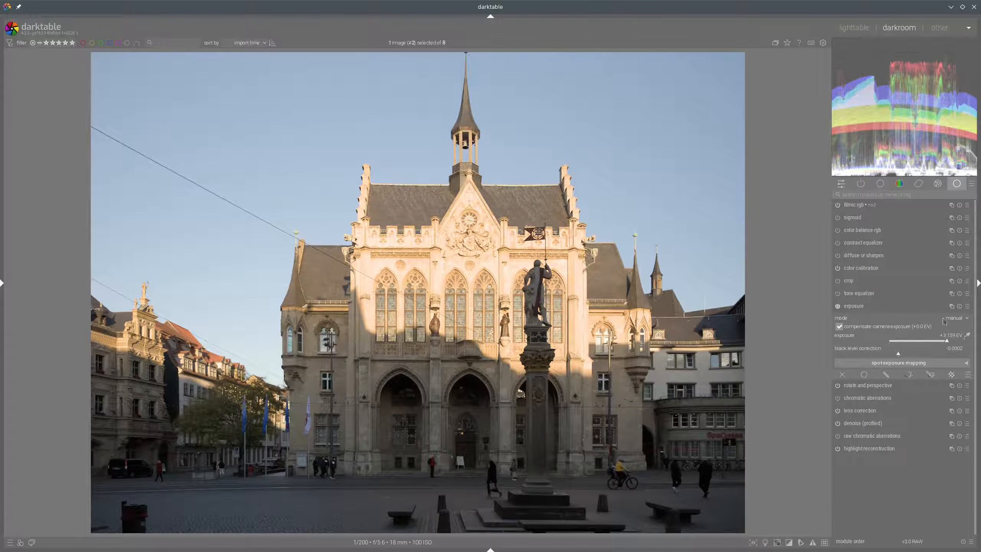
{"action": "left_click", "coordinate": [932, 343]}
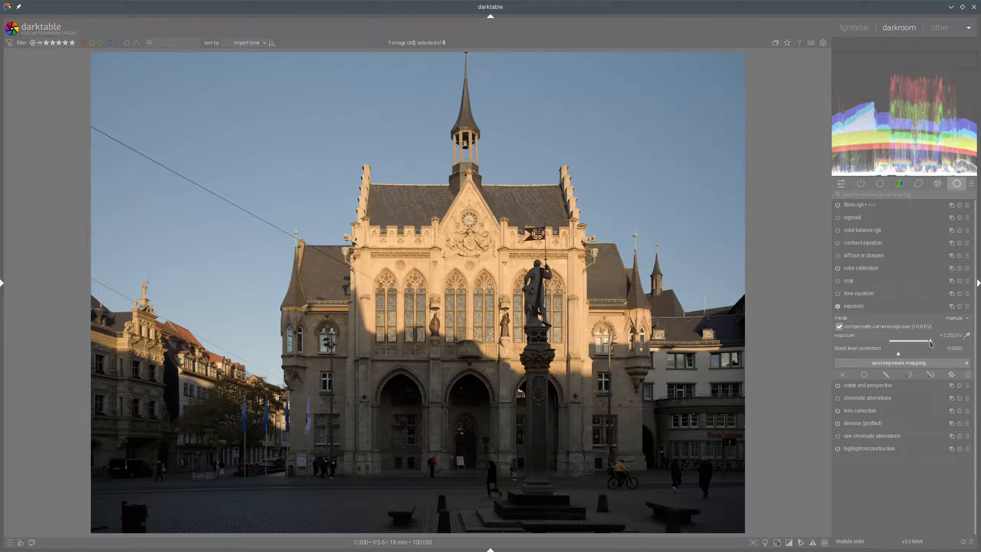
Create a new instance of the exposure module and rename it "darken sunlight"
{"action": "scroll", "coordinate": [928, 342], "scroll_direction": "down", "scroll_amount": 5}
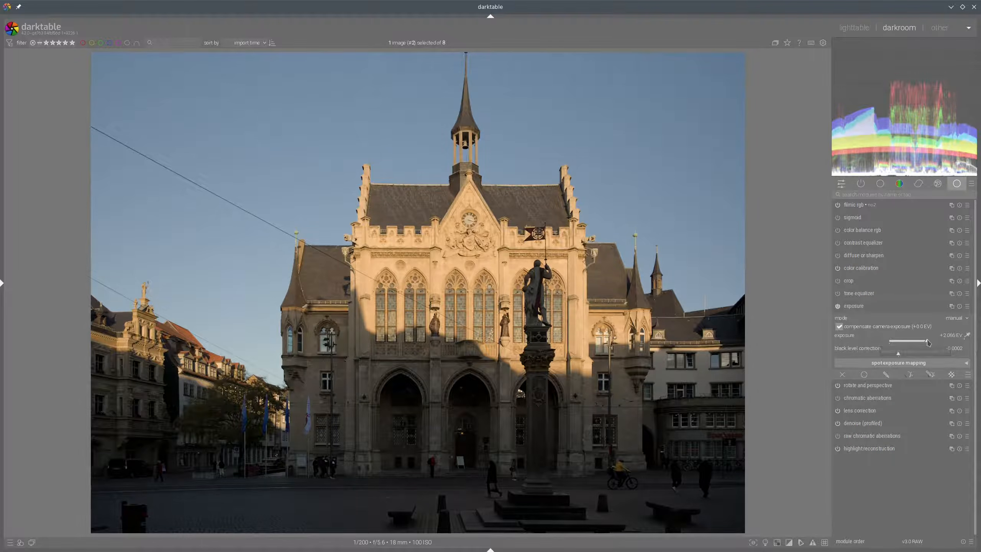
{"action": "left_click", "coordinate": [869, 308]}
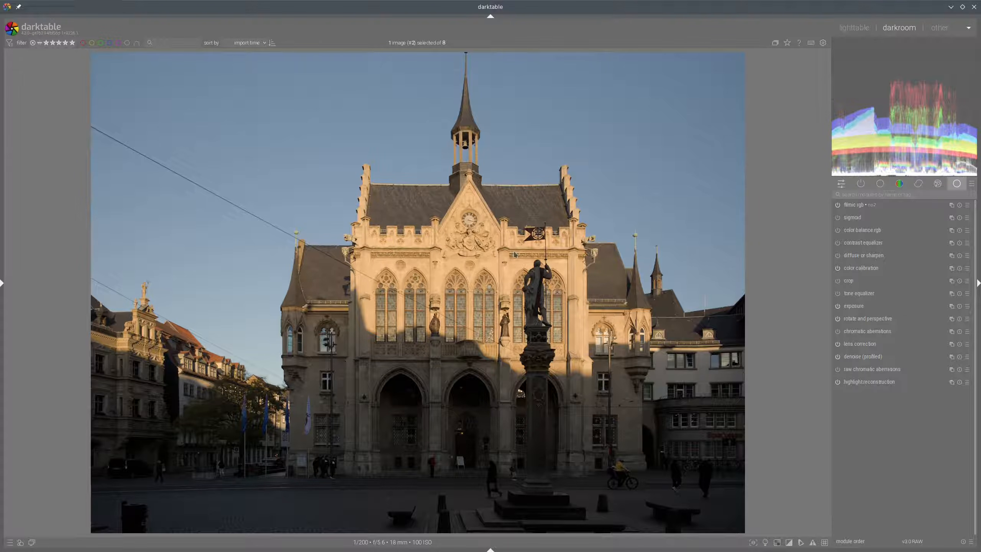
{"action": "mouse_move", "coordinate": [515, 254]}
{"action": "left_mouse_down"}
{"action": "mouse_move", "coordinate": [421, 264]}
{"action": "mouse_move", "coordinate": [500, 234]}
{"action": "left_mouse_up"}
{"action": "mouse_move", "coordinate": [700, 148]}
{"action": "left_mouse_down"}
{"action": "mouse_move", "coordinate": [670, 177]}
{"action": "mouse_move", "coordinate": [720, 121]}
{"action": "left_mouse_up"}
{"action": "left_click", "coordinate": [951, 306]}
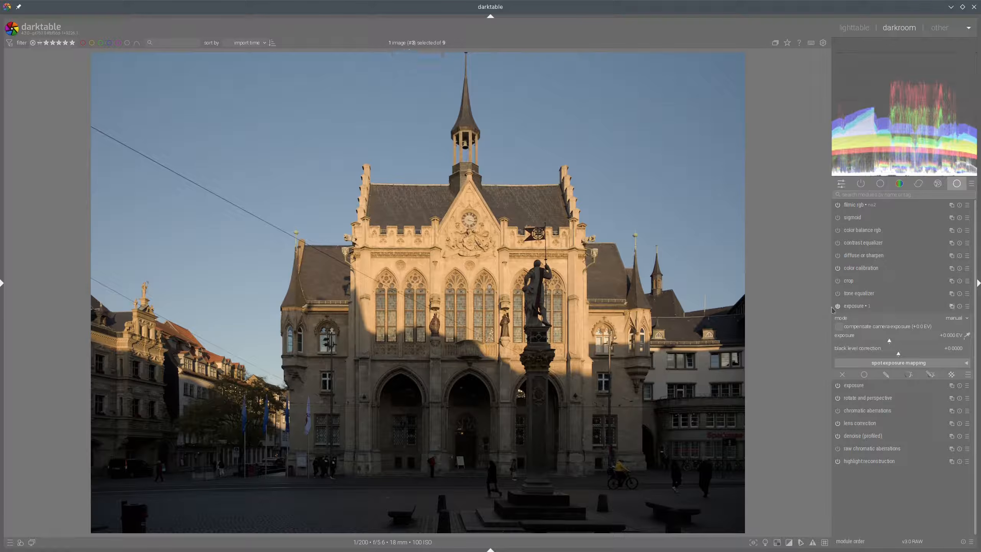
{"action": "left_click", "coordinate": [951, 306]}
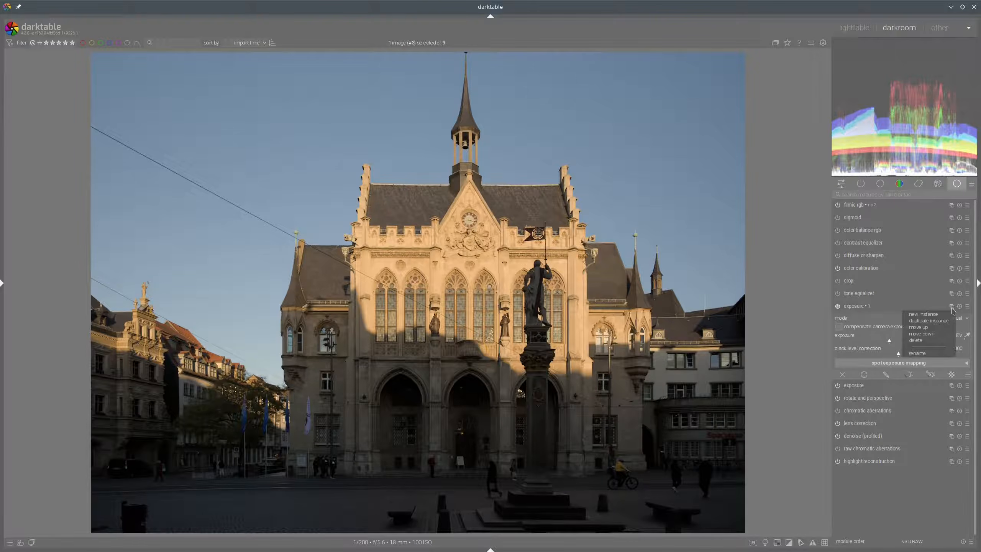
{"action": "left_click", "coordinate": [922, 353]}
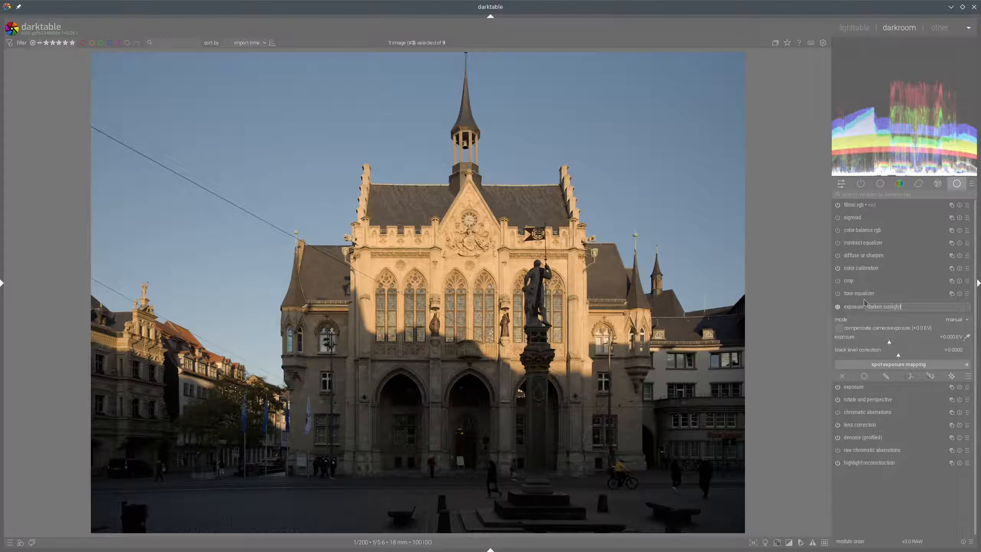
{"action": "key", "text": "Return"}
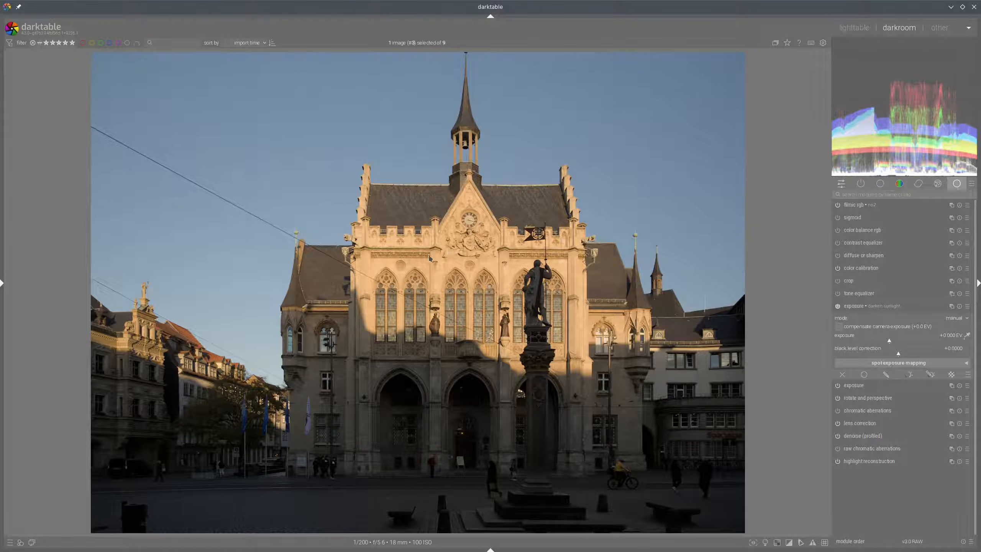
Add a parametric mask on the hue channel, picking the hue from the sunlit facade, and display the mask
{"action": "left_click", "coordinate": [930, 374]}
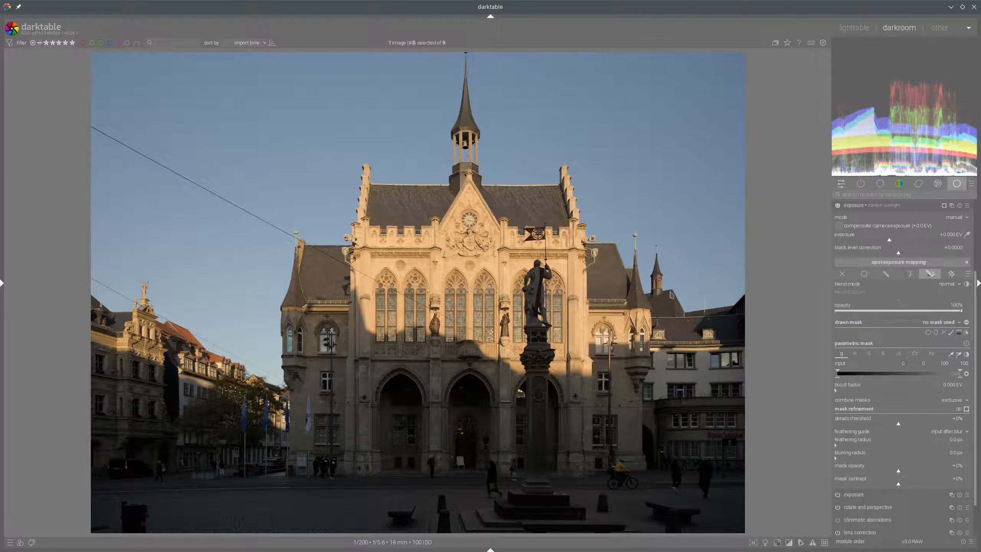
{"action": "left_click", "coordinate": [932, 354]}
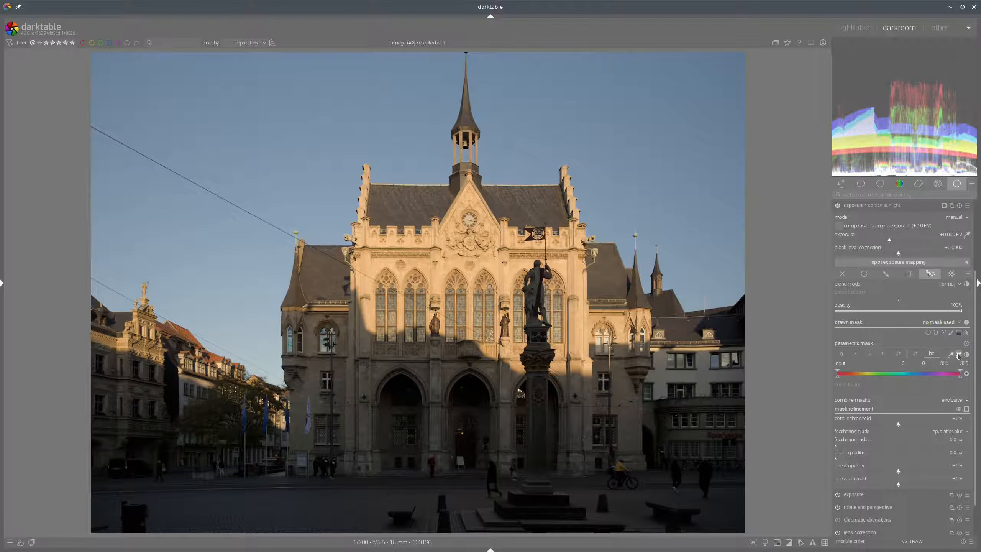
{"action": "left_click", "coordinate": [958, 356]}
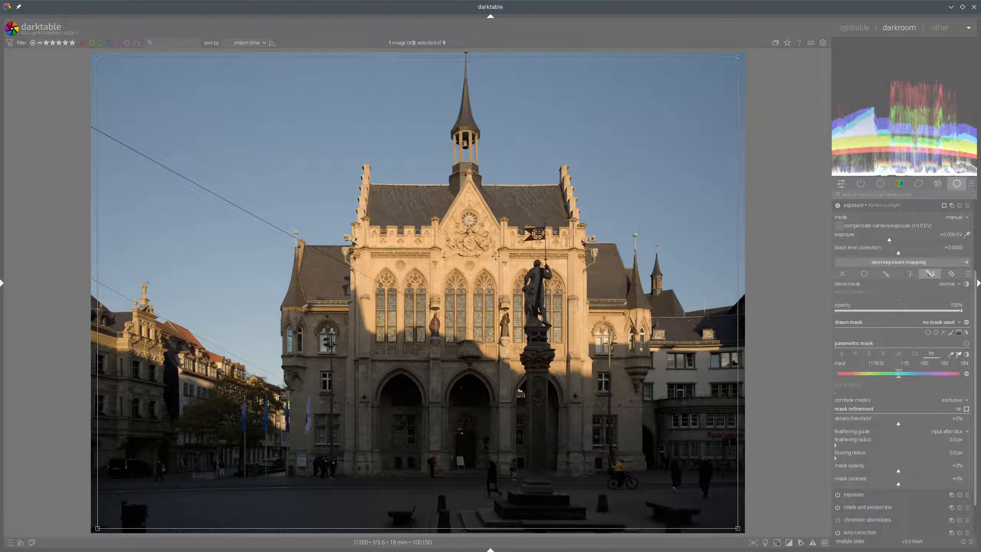
{"action": "left_click_drag", "start_coordinate": [498, 287], "coordinate": [516, 292]}
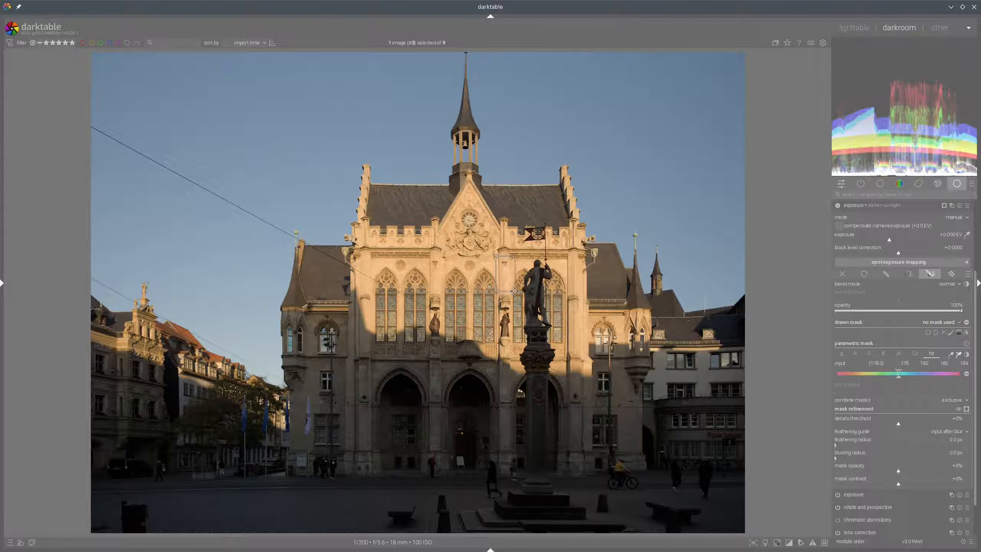
{"action": "left_click", "coordinate": [966, 409]}
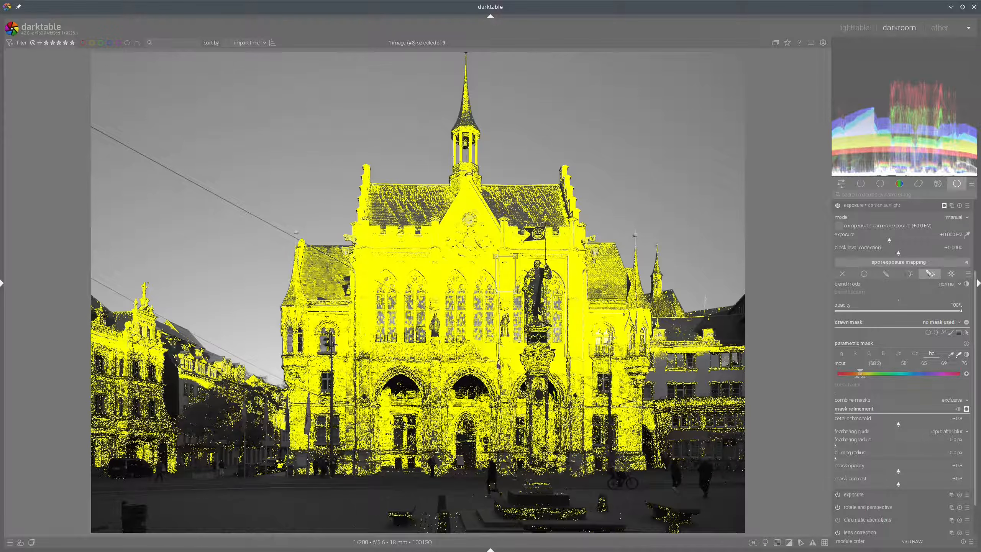
Narrow the hue range slightly, set feathering radius to about 73.6 px and mask contrast to about +9%
{"action": "left_click_drag", "start_coordinate": [864, 380], "coordinate": [857, 381]}
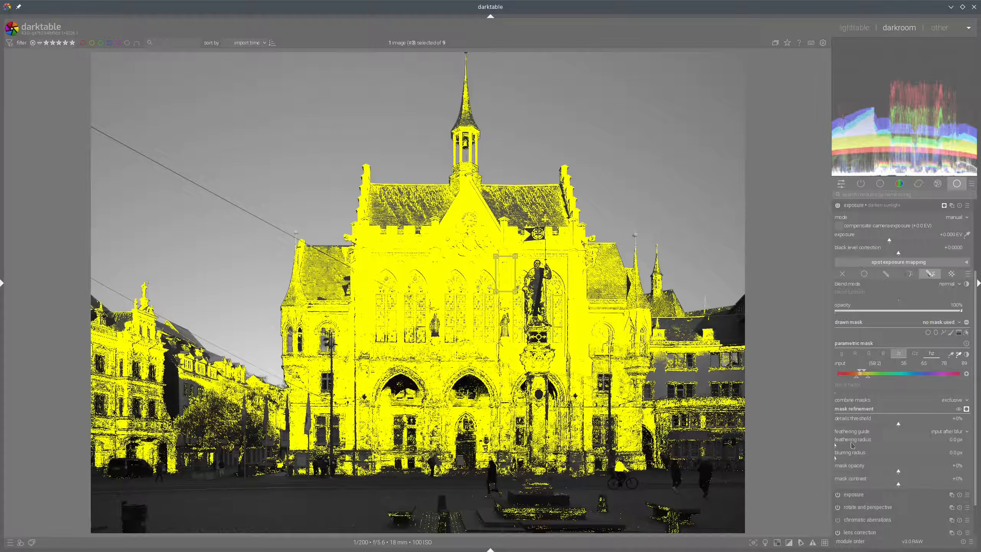
{"action": "left_click", "coordinate": [872, 447]}
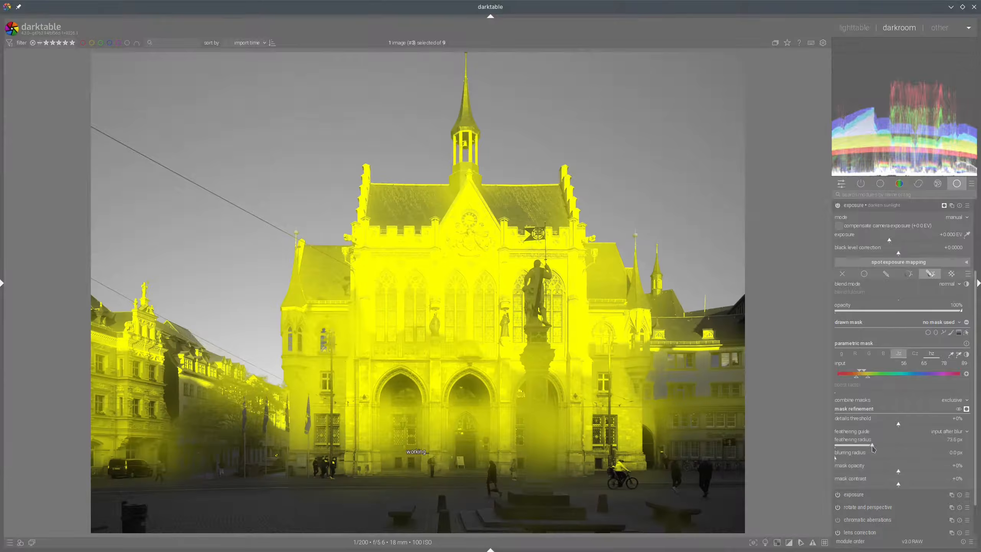
{"action": "left_click", "coordinate": [904, 488]}
Restrict the mask's gray channel to start at about 12.9–16.1 and turn off the mask display
{"action": "left_click", "coordinate": [841, 354]}
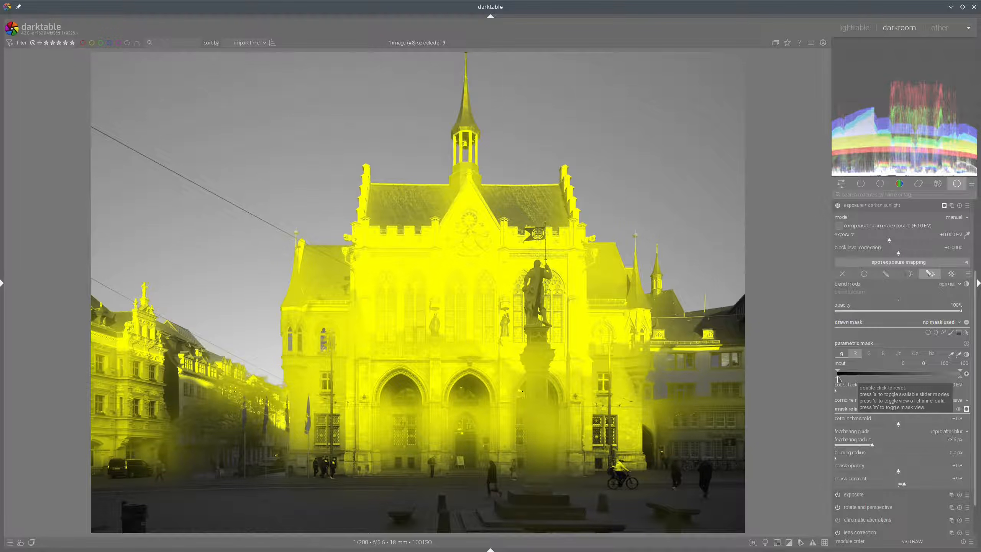
{"action": "left_click_drag", "start_coordinate": [838, 378], "coordinate": [853, 374]}
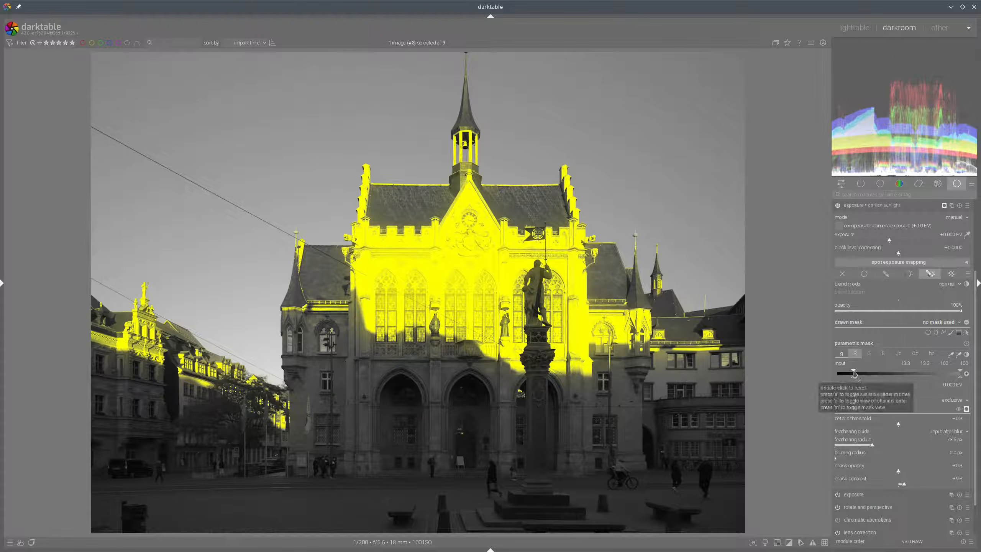
{"action": "left_click_drag", "start_coordinate": [853, 371], "coordinate": [856, 372]}
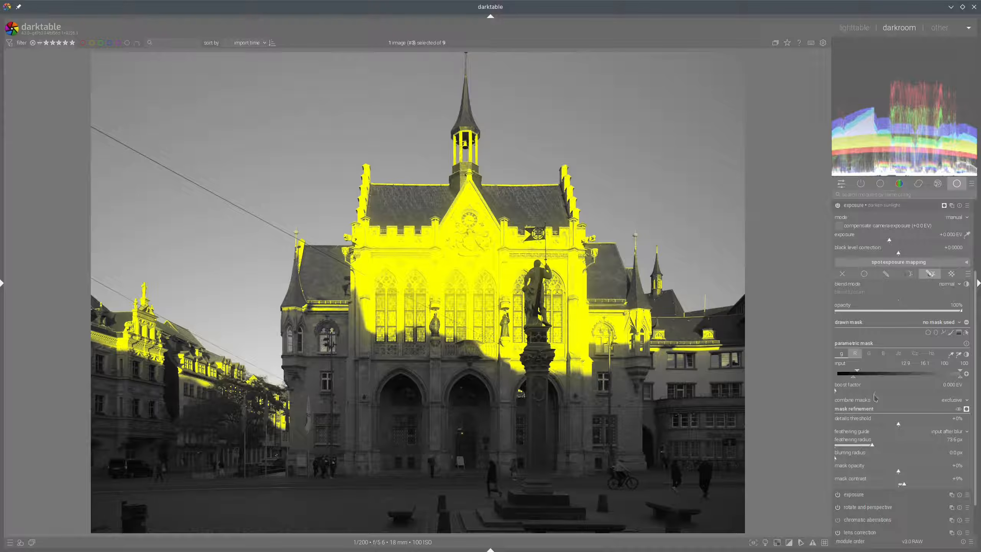
{"action": "left_click", "coordinate": [911, 485]}
{"action": "left_click", "coordinate": [966, 410]}
Set the darken sunlight instance's exposure to about -1.297 EV
{"action": "scroll", "coordinate": [884, 364], "scroll_direction": "up", "scroll_amount": 5}
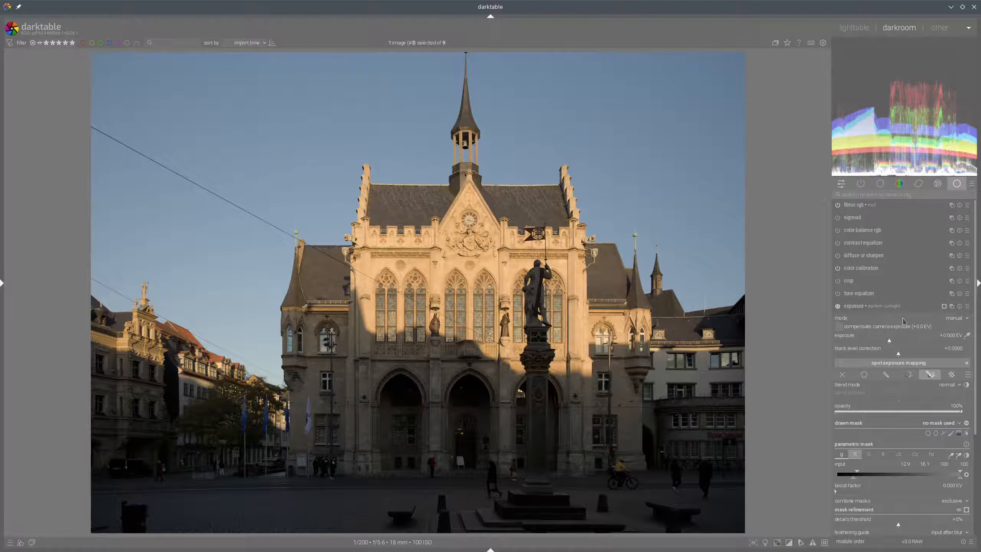
{"action": "left_click", "coordinate": [873, 342]}
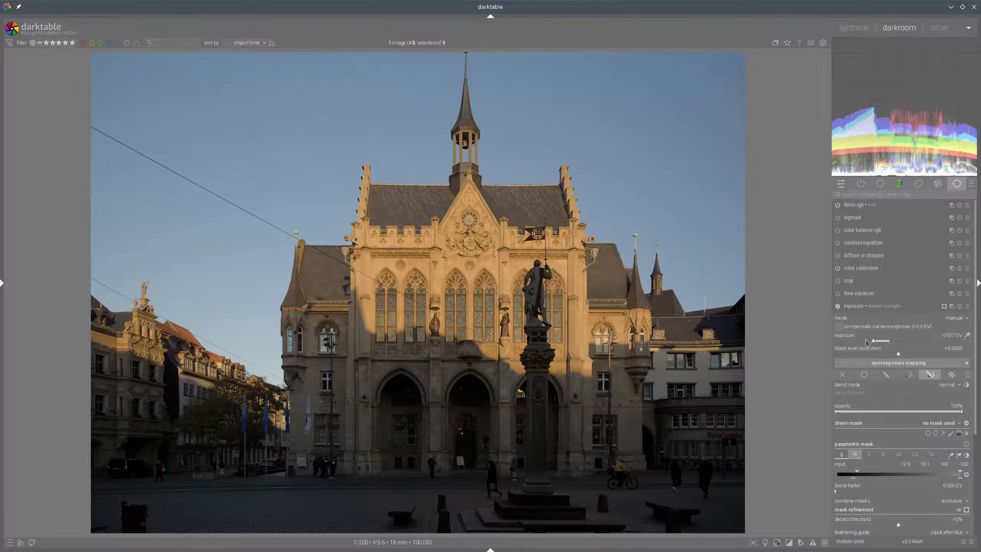
{"action": "left_click", "coordinate": [867, 342]}
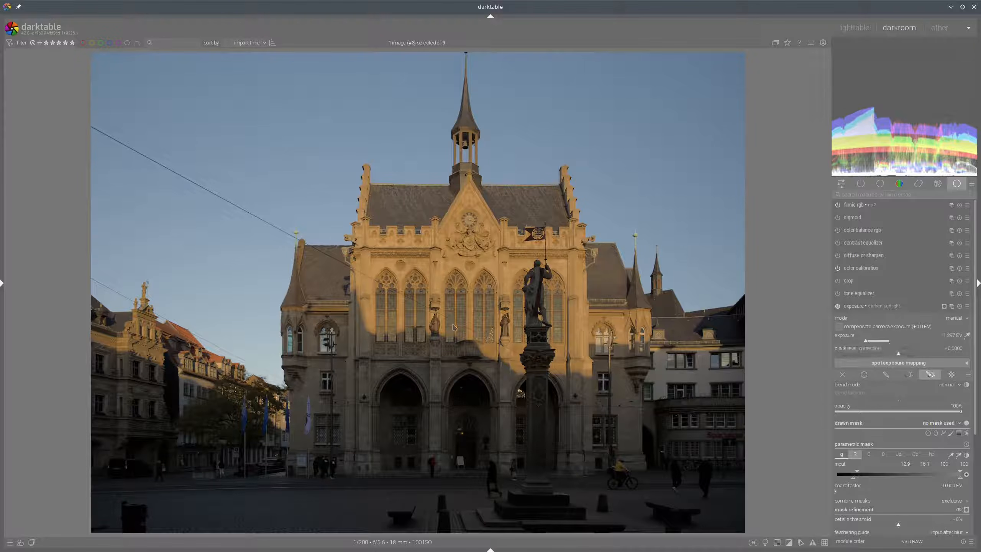
Set the mask's blurring radius to about 48 px, comparing the facade with and without blur
{"action": "scroll", "coordinate": [443, 350], "scroll_direction": "up", "scroll_amount": 2}
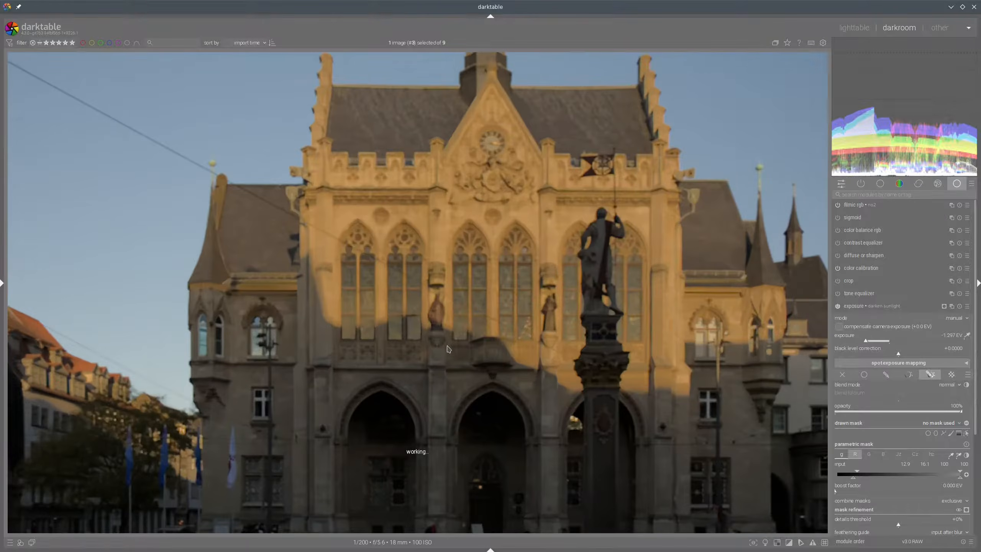
{"action": "scroll", "coordinate": [460, 307], "scroll_direction": "up", "scroll_amount": 1}
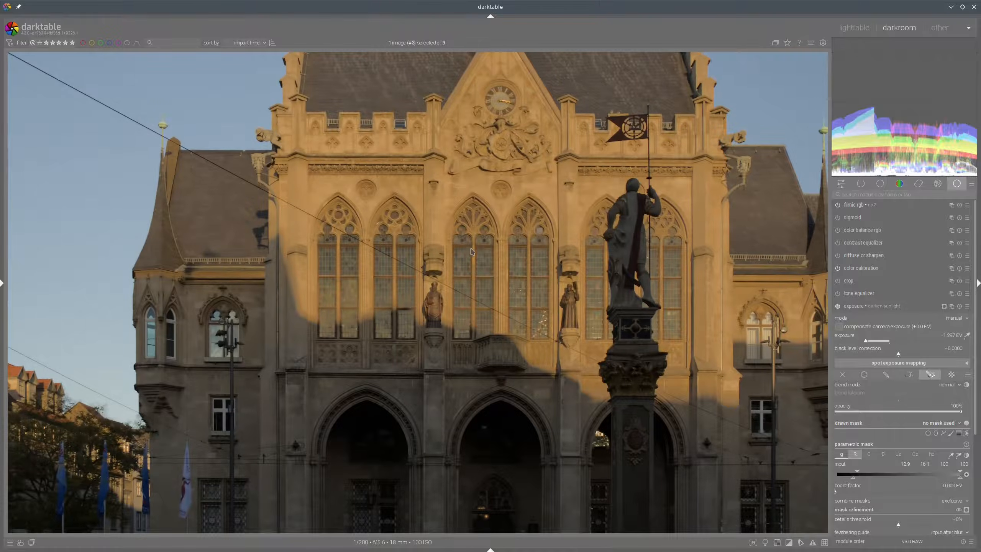
{"action": "scroll", "coordinate": [305, 324], "scroll_direction": "up", "scroll_amount": 1}
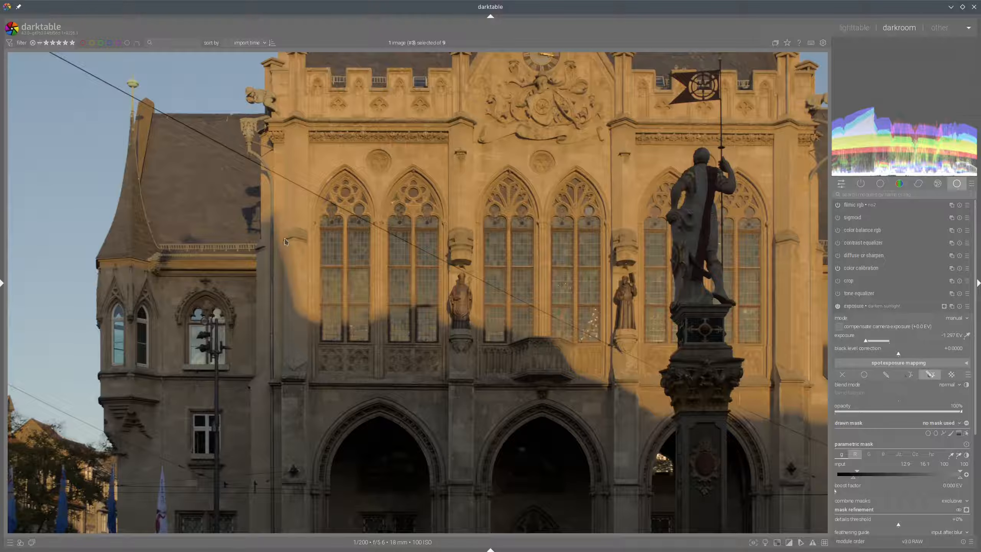
{"action": "mouse_move", "coordinate": [285, 241]}
{"action": "left_mouse_down"}
{"action": "mouse_move", "coordinate": [315, 374]}
{"action": "mouse_move", "coordinate": [386, 301]}
{"action": "mouse_move", "coordinate": [272, 250]}
{"action": "left_mouse_up"}
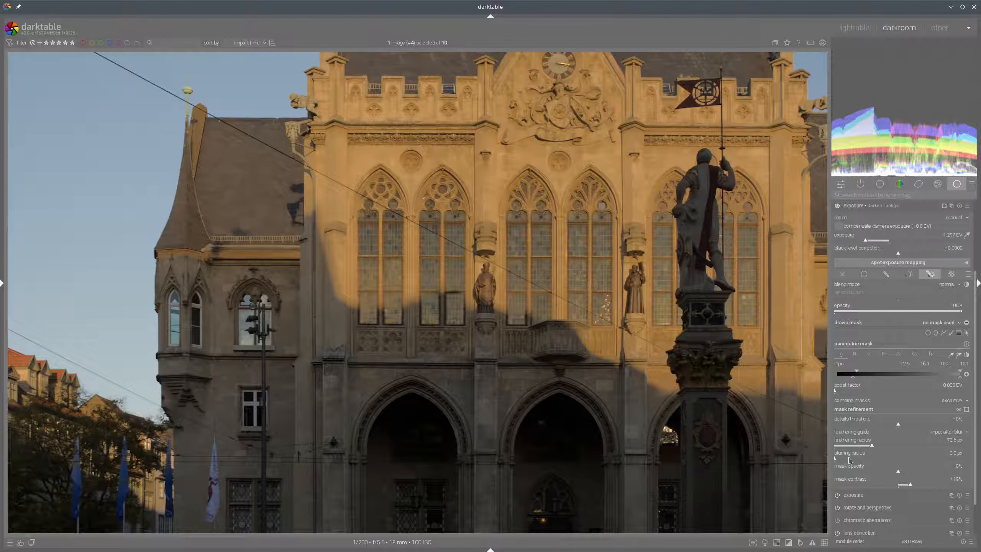
{"action": "left_click_drag", "start_coordinate": [852, 459], "coordinate": [902, 461]}
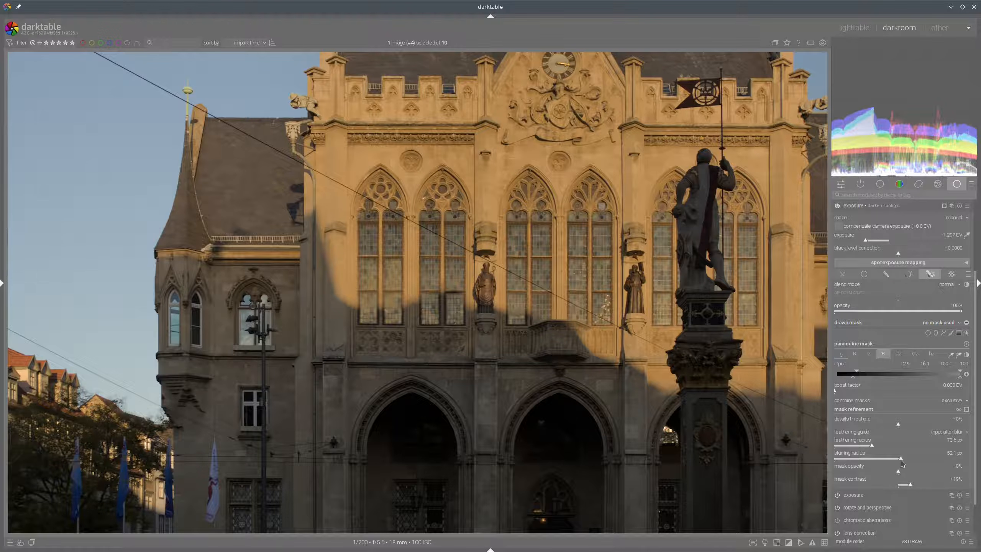
{"action": "mouse_move", "coordinate": [901, 460]}
{"action": "left_mouse_down"}
{"action": "mouse_move", "coordinate": [815, 449]}
{"action": "mouse_move", "coordinate": [897, 458]}
{"action": "left_mouse_up"}
{"action": "scroll", "coordinate": [461, 323], "scroll_direction": "up", "scroll_amount": 2}
{"action": "scroll", "coordinate": [460, 323], "scroll_direction": "up", "scroll_amount": 1}
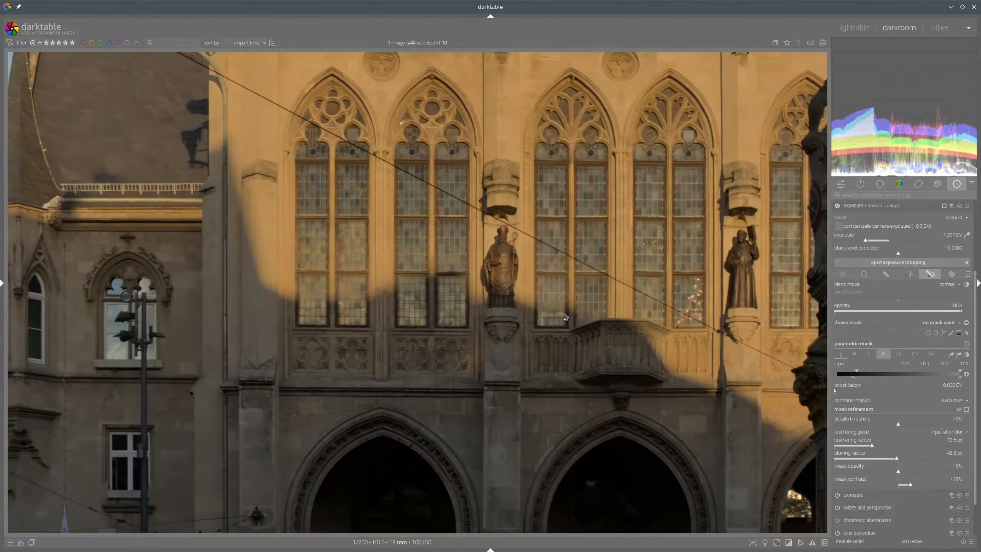
{"action": "left_click_drag", "start_coordinate": [898, 464], "coordinate": [804, 453]}
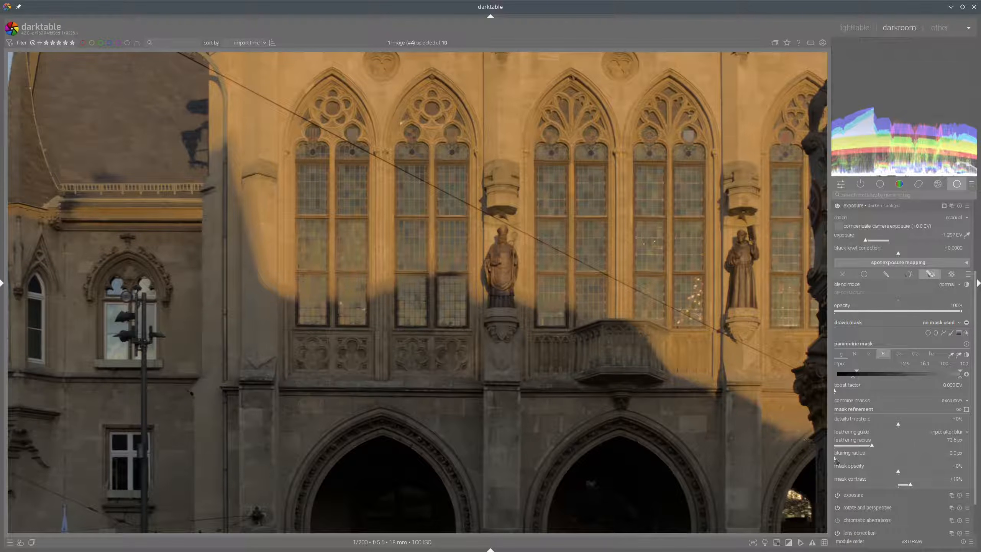
{"action": "left_click_drag", "start_coordinate": [835, 460], "coordinate": [897, 462]}
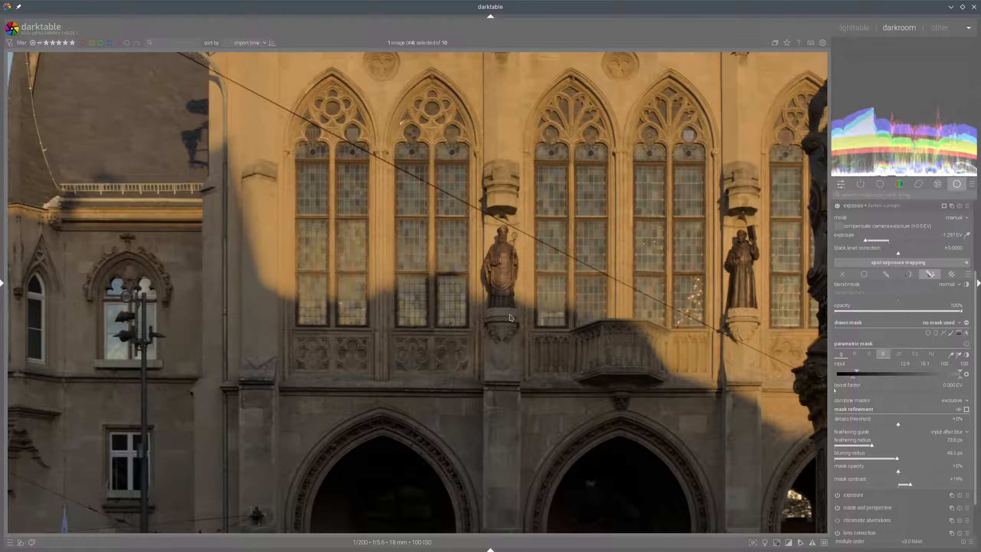
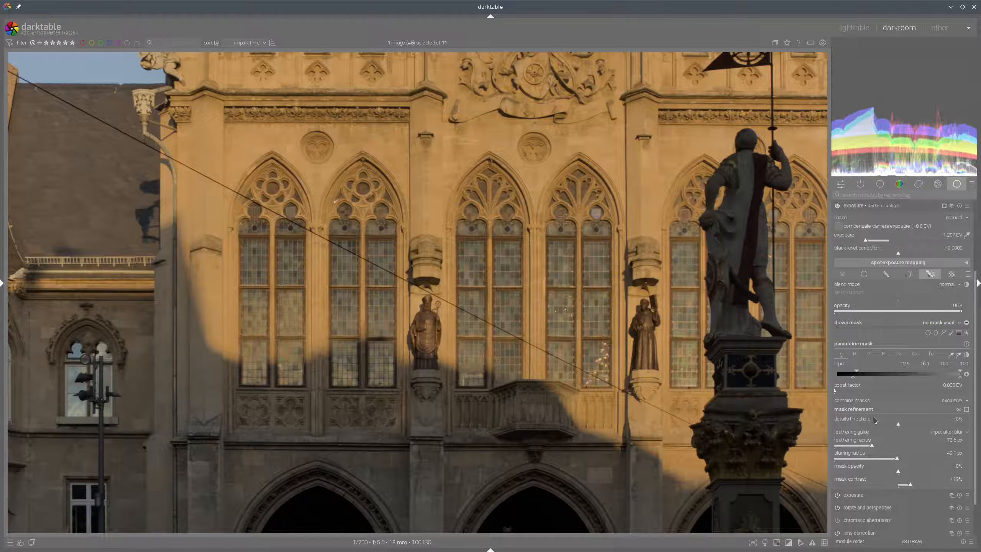
Show the mask and set the blurring radius to 0, then to about 51.2 px, comparing the facade
{"action": "left_click", "coordinate": [966, 409]}
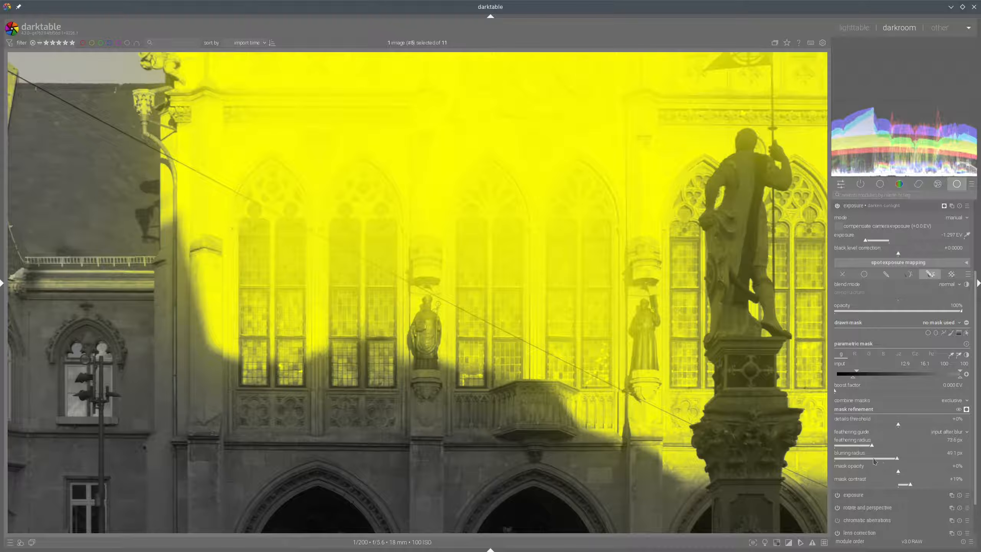
{"action": "left_click_drag", "start_coordinate": [875, 461], "coordinate": [808, 457]}
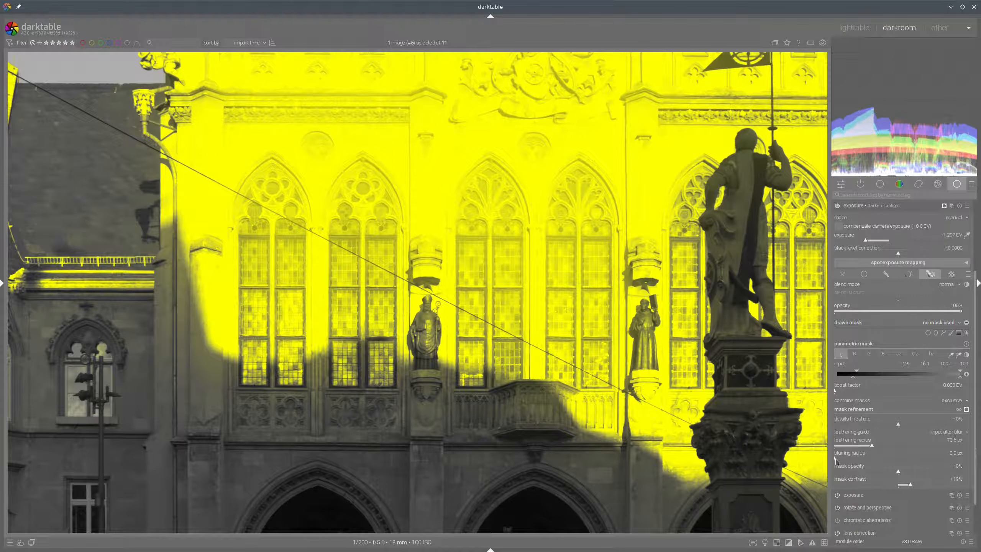
{"action": "left_click_drag", "start_coordinate": [836, 460], "coordinate": [900, 460]}
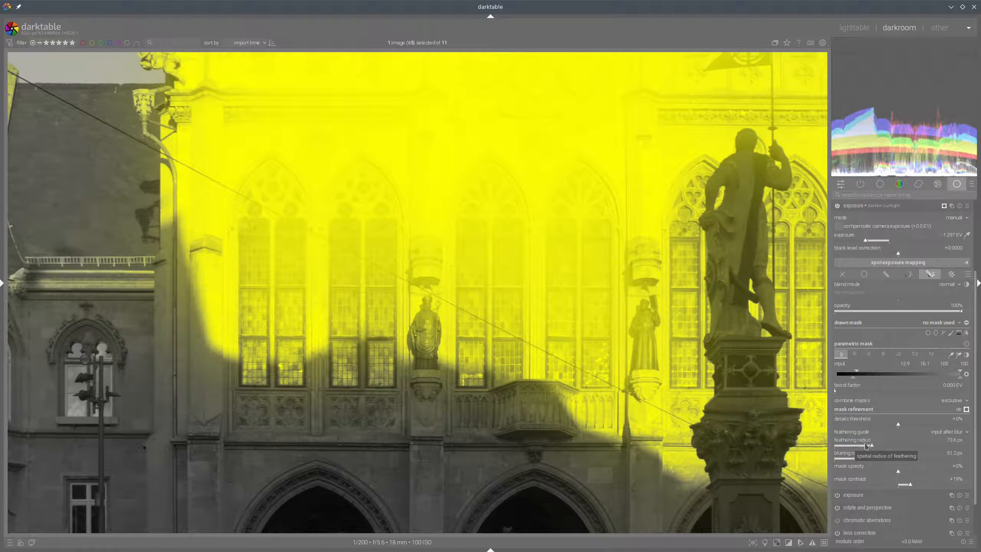
Try the feathering guide as input before blur, then return it to input after blur, hiding the mask display
{"action": "left_click", "coordinate": [943, 434]}
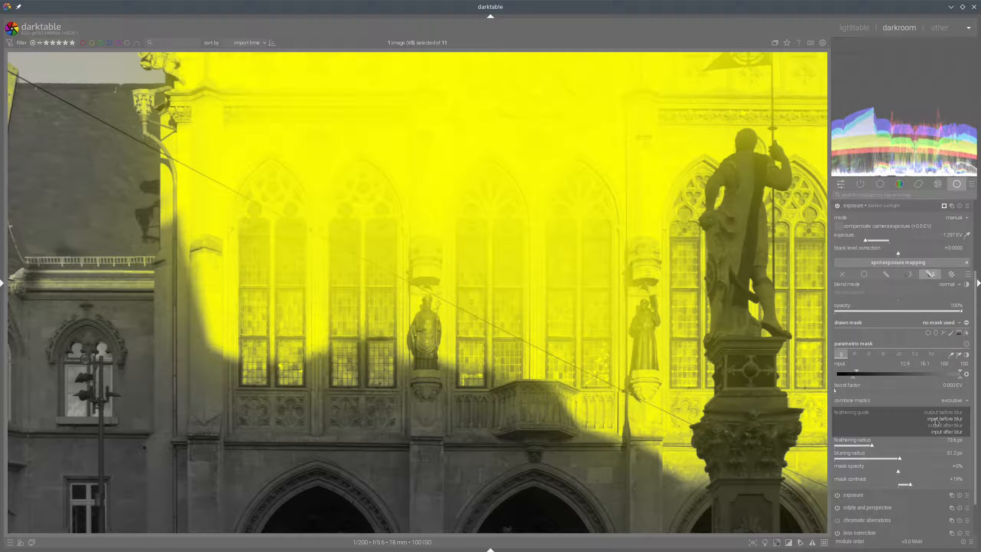
{"action": "left_click", "coordinate": [935, 420]}
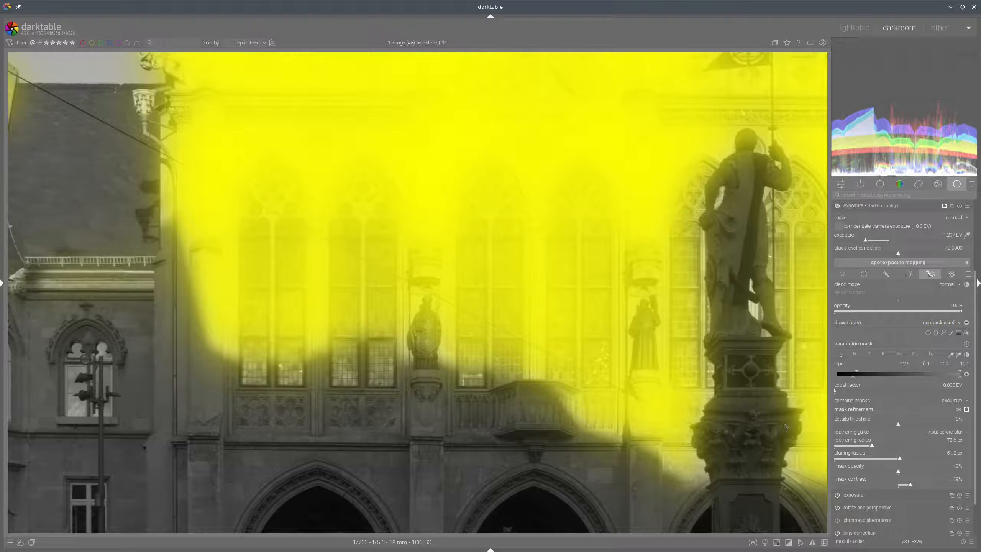
{"action": "left_click", "coordinate": [967, 409]}
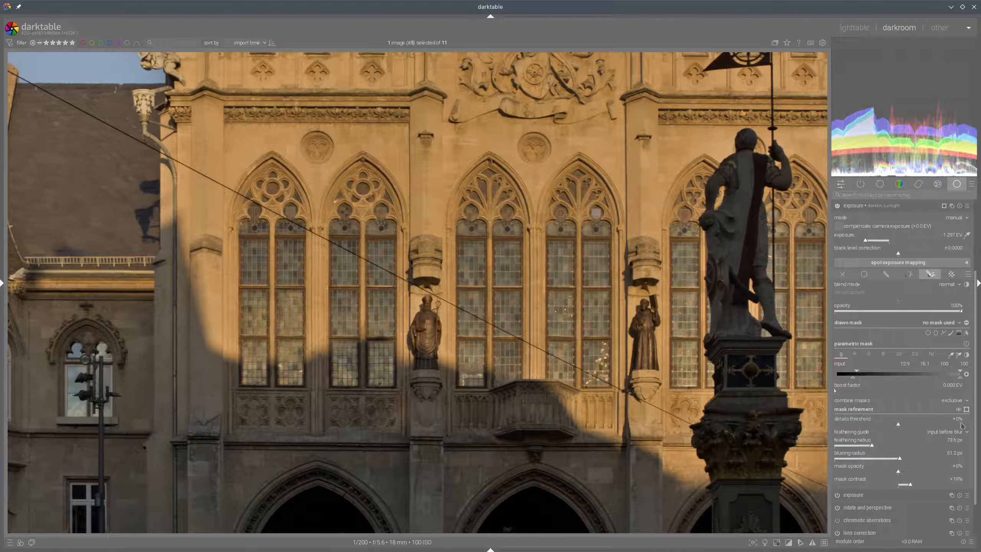
{"action": "left_click", "coordinate": [944, 434]}
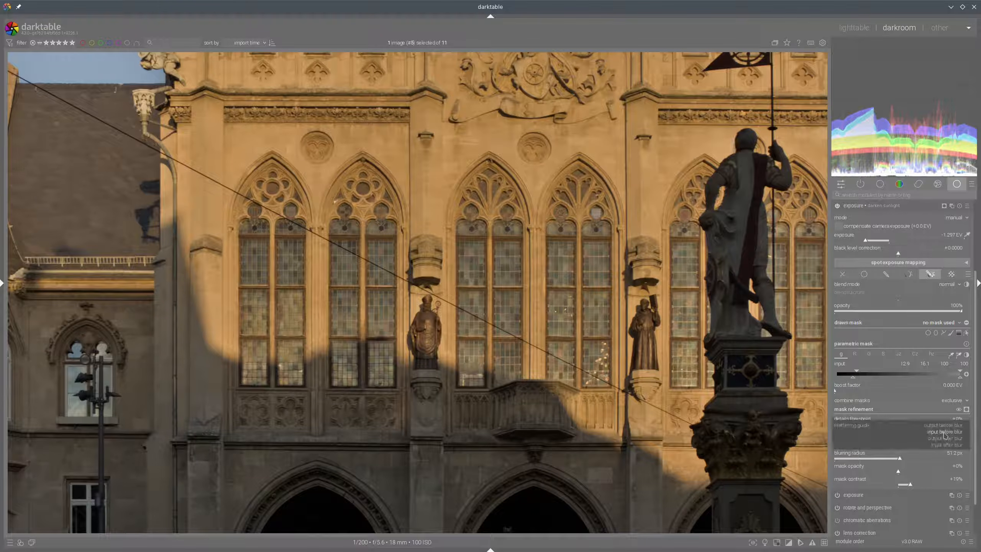
{"action": "left_click", "coordinate": [945, 450]}
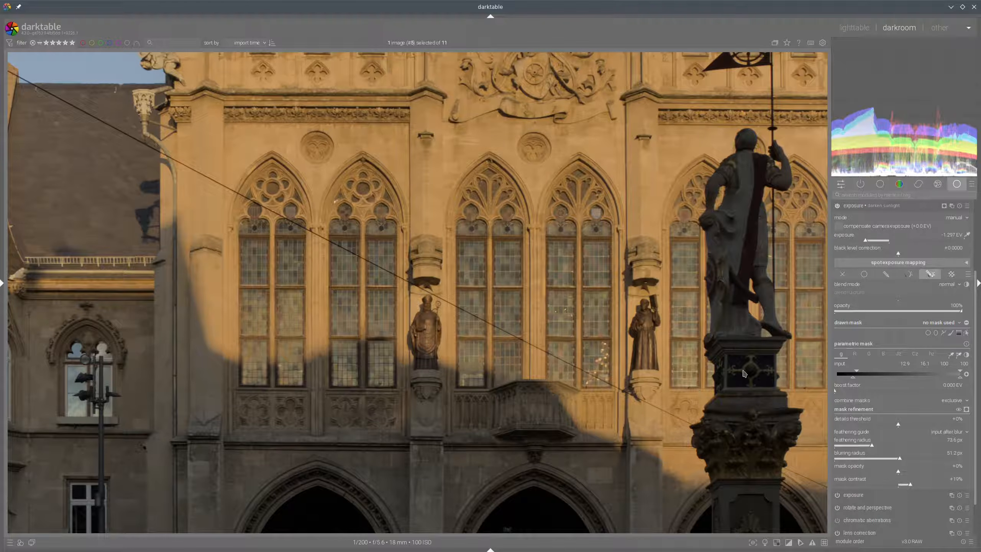
{"action": "left_click", "coordinate": [948, 433]}
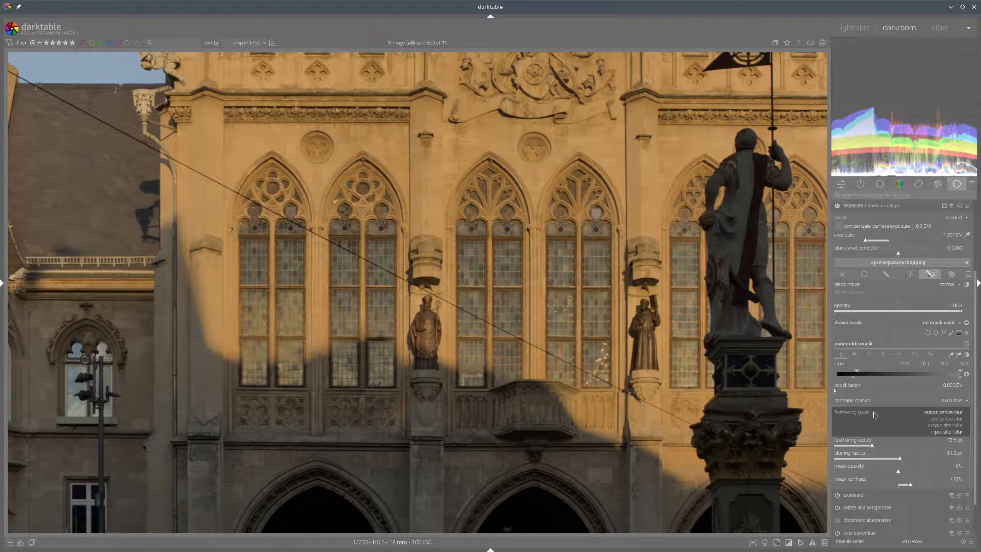
{"action": "left_click", "coordinate": [930, 432]}
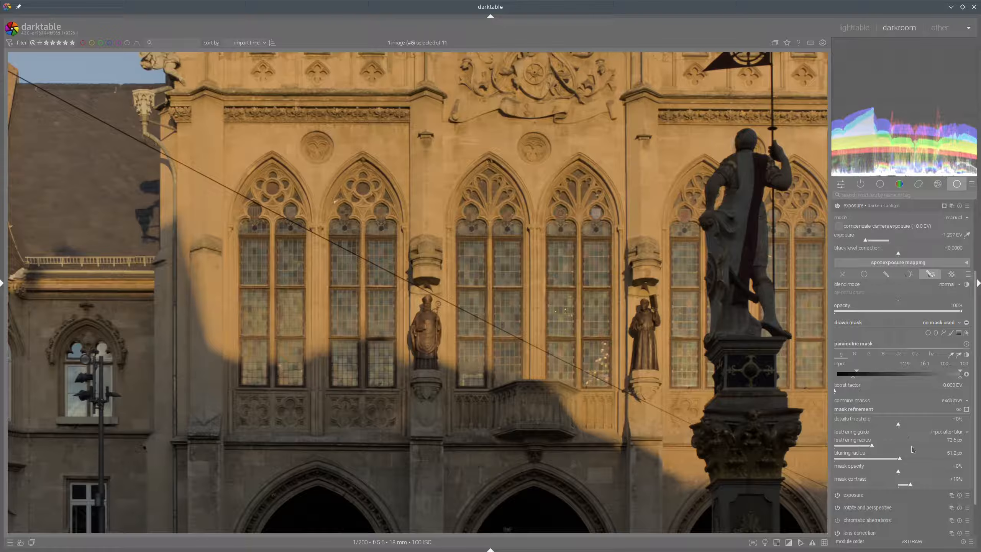
Inspect the mask over the facade and compare the image with the darken sunlight instance toggled off and on
{"action": "left_click", "coordinate": [967, 410]}
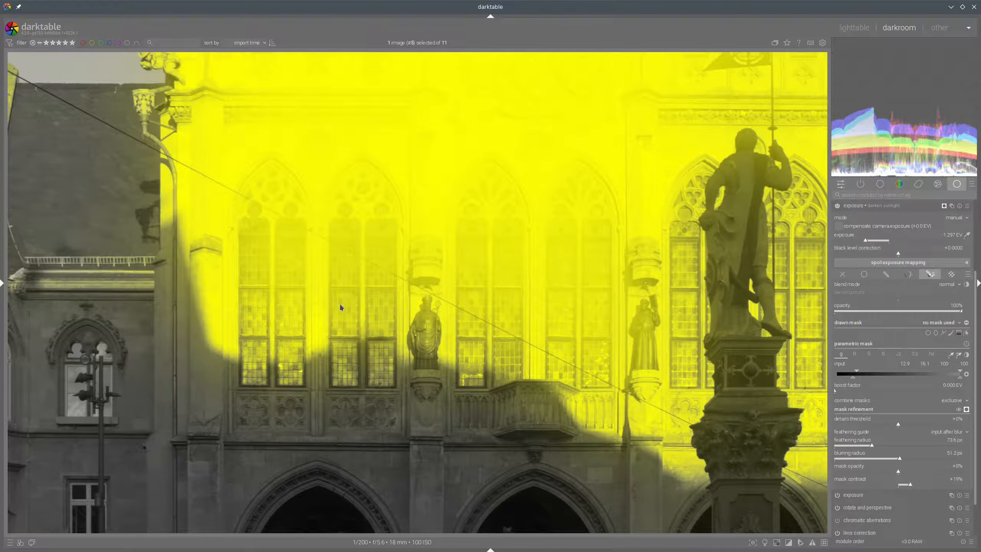
{"action": "left_click_drag", "start_coordinate": [265, 159], "coordinate": [308, 332]}
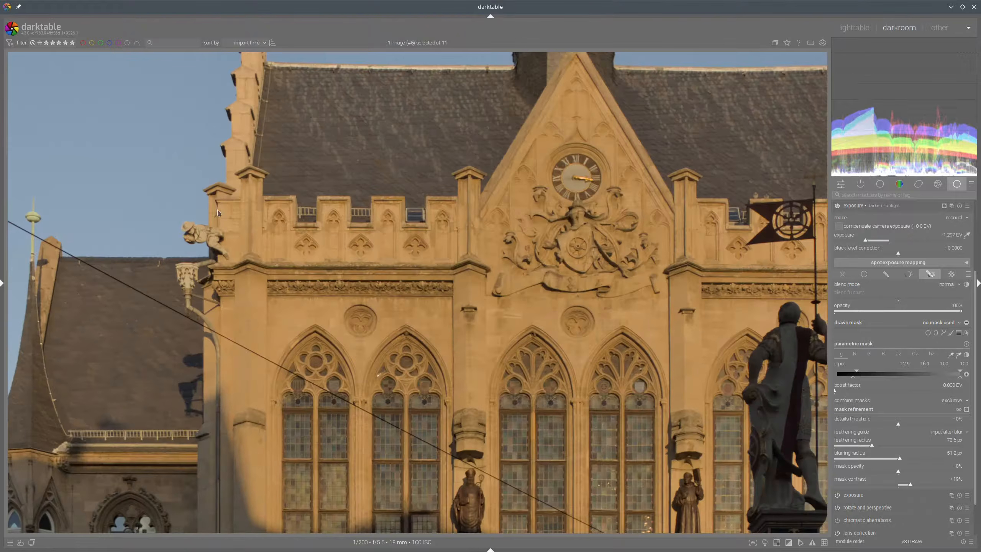
{"action": "left_click", "coordinate": [967, 410]}
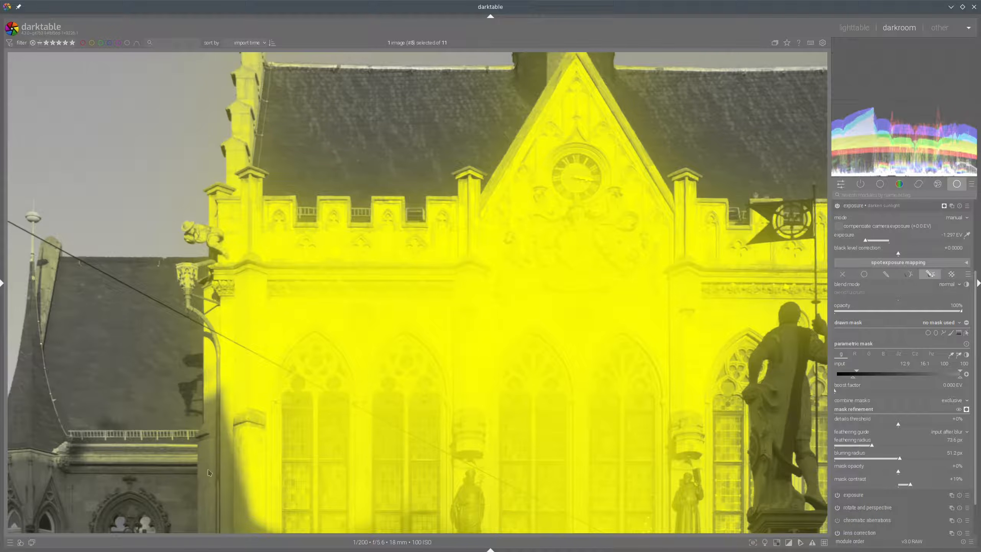
{"action": "left_click", "coordinate": [967, 409]}
{"action": "left_click", "coordinate": [966, 410]}
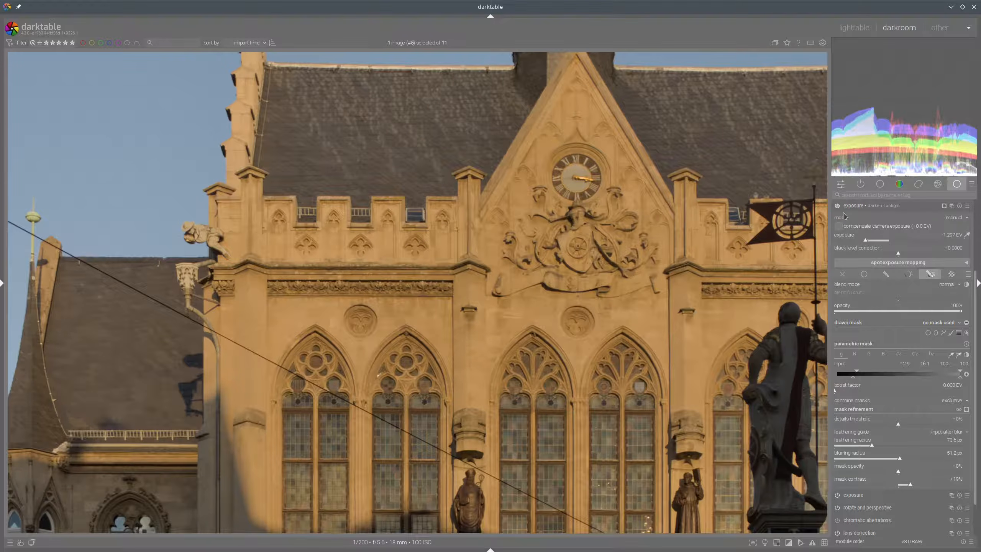
{"action": "left_click", "coordinate": [837, 207]}
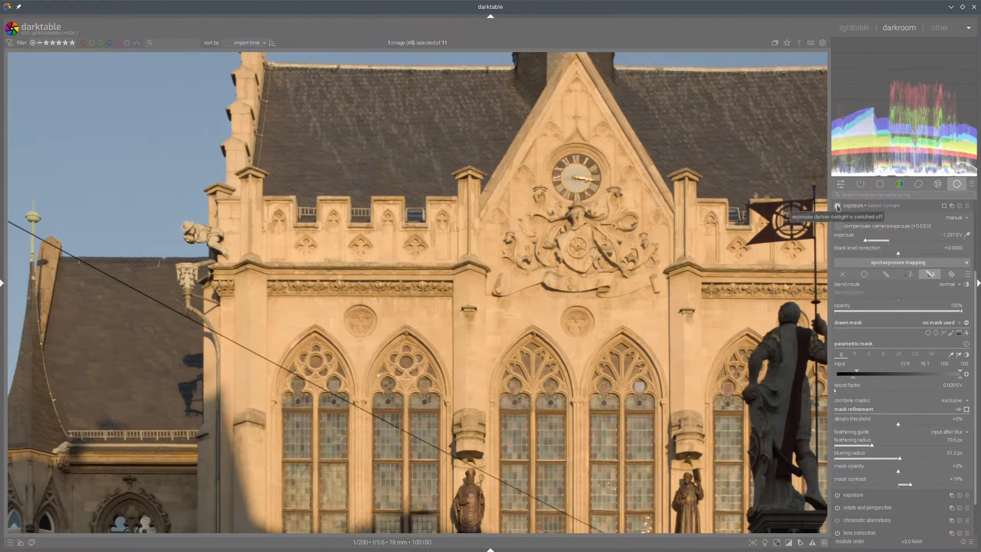
{"action": "left_click", "coordinate": [837, 207]}
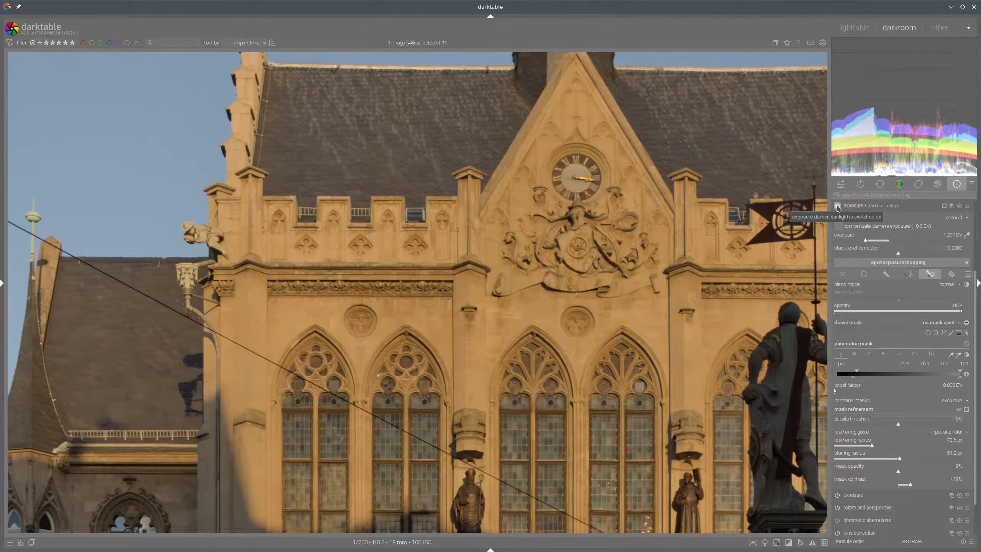
{"action": "left_click", "coordinate": [837, 206]}
{"action": "left_click", "coordinate": [837, 206]}
{"action": "scroll", "coordinate": [637, 351], "scroll_direction": "down", "scroll_amount": 1}
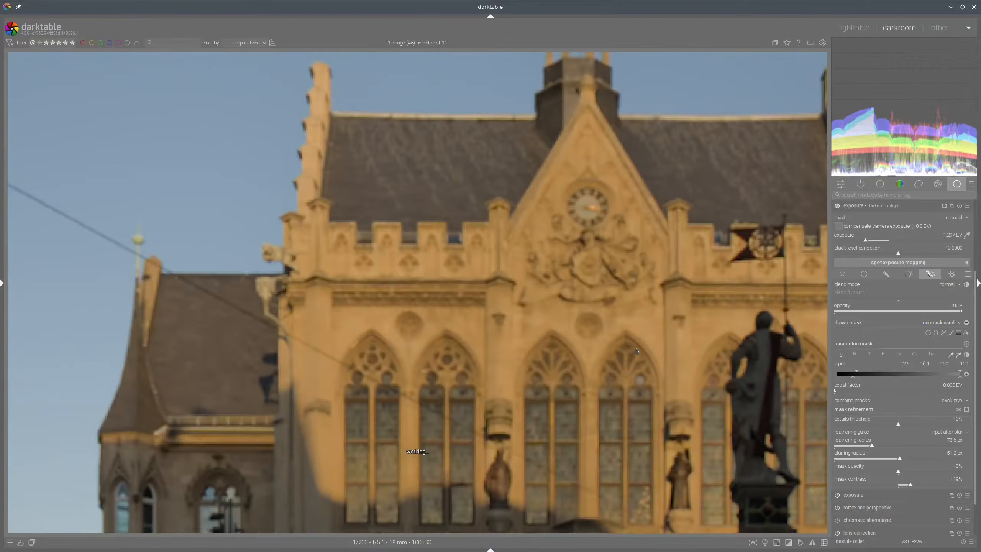
{"action": "scroll", "coordinate": [637, 351], "scroll_direction": "down", "scroll_amount": 1}
{"action": "scroll", "coordinate": [582, 344], "scroll_direction": "up", "scroll_amount": 1}
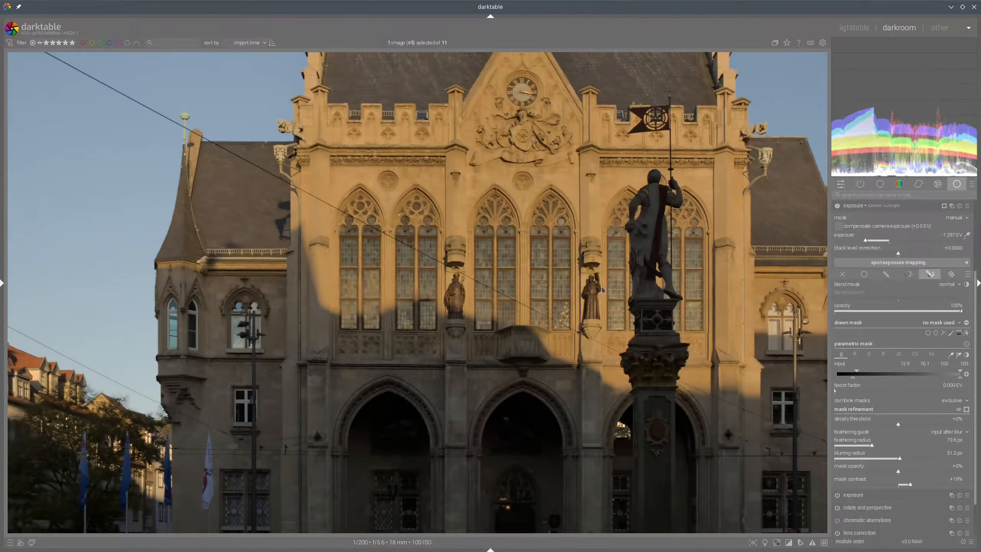
{"action": "scroll", "coordinate": [602, 286], "scroll_direction": "up", "scroll_amount": 1}
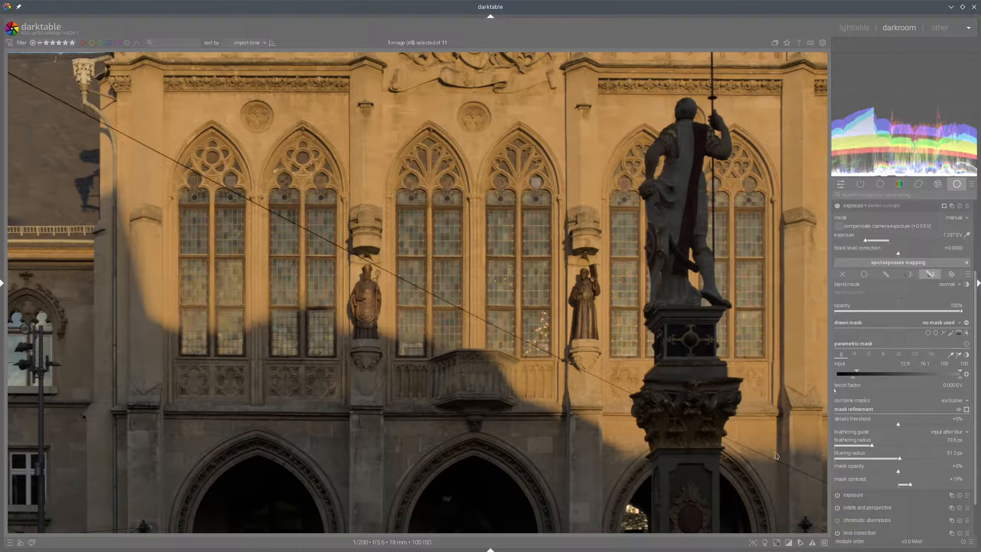
Set the mask opacity to about +14% and compare the facade with the instance toggled off and on
{"action": "left_click", "coordinate": [908, 473]}
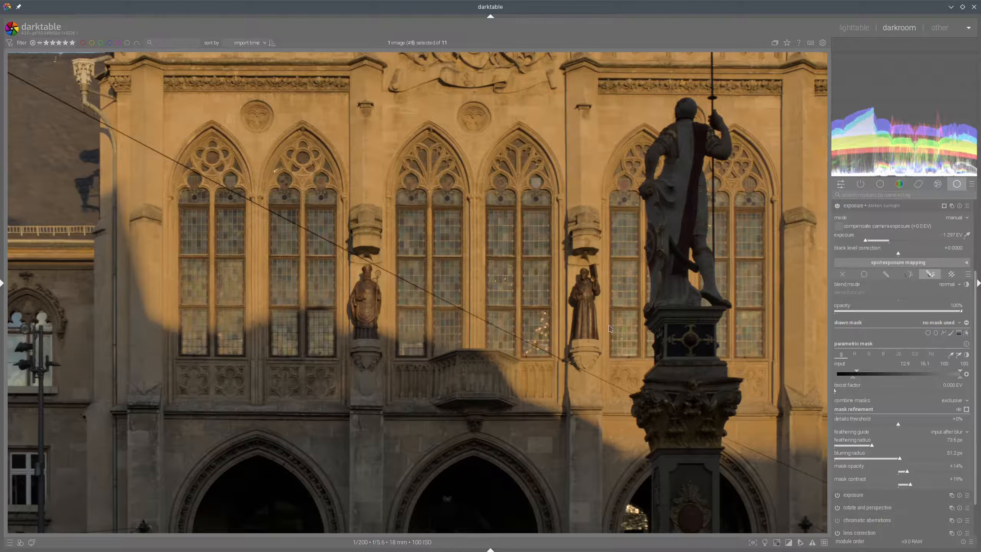
{"action": "scroll", "coordinate": [437, 255], "scroll_direction": "up", "scroll_amount": 3}
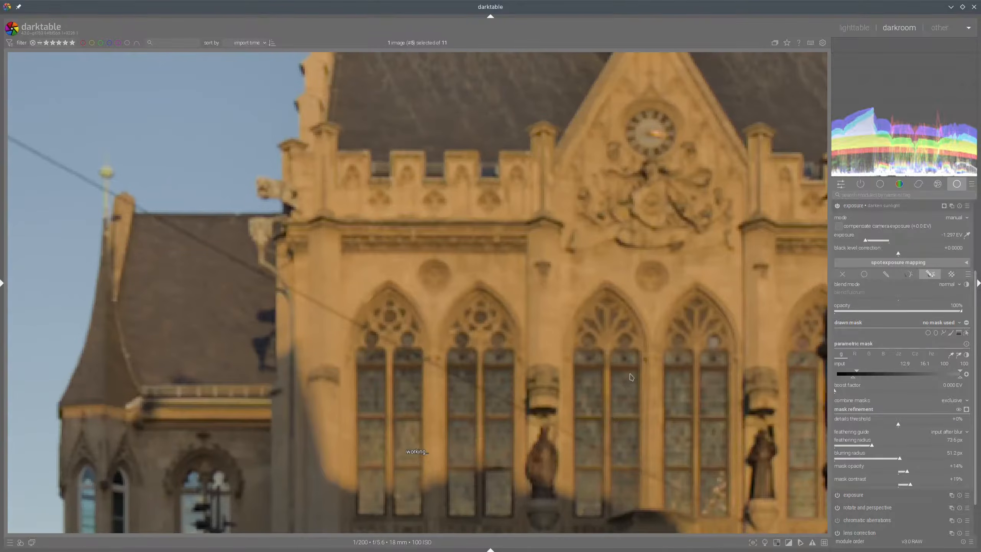
{"action": "left_click", "coordinate": [837, 207]}
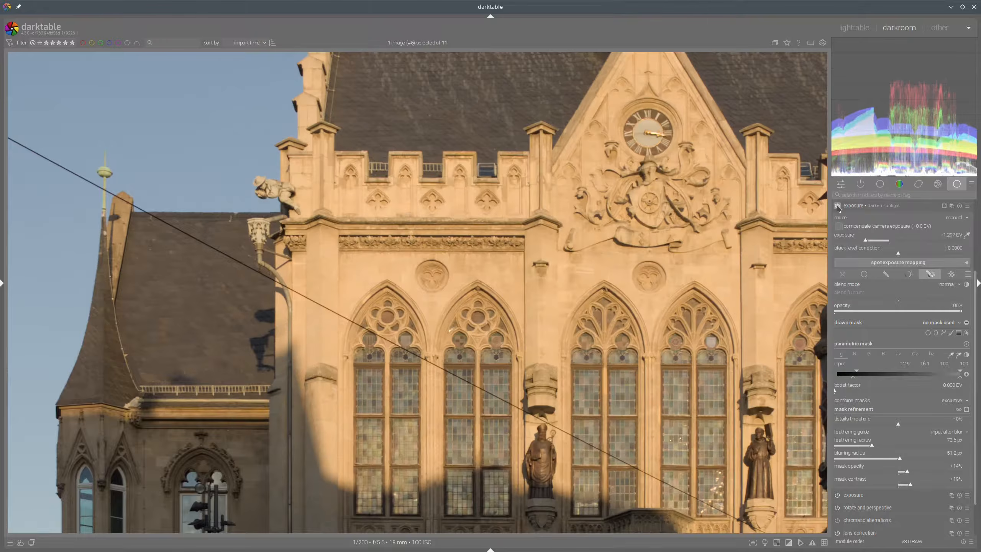
{"action": "left_click", "coordinate": [838, 206]}
Rename the first exposure instance to darken sky
{"action": "scroll", "coordinate": [643, 283], "scroll_direction": "down", "scroll_amount": 3}
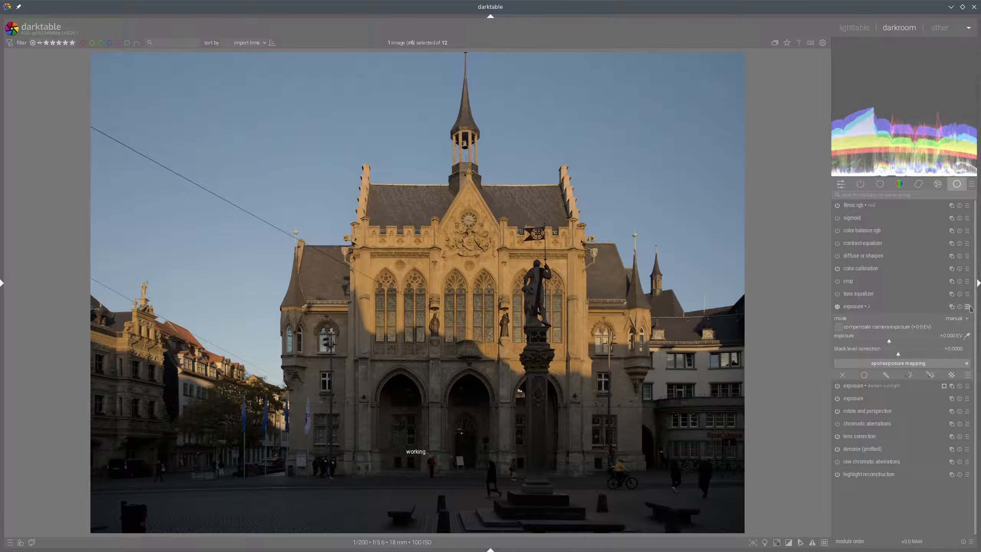
{"action": "left_click", "coordinate": [952, 307]}
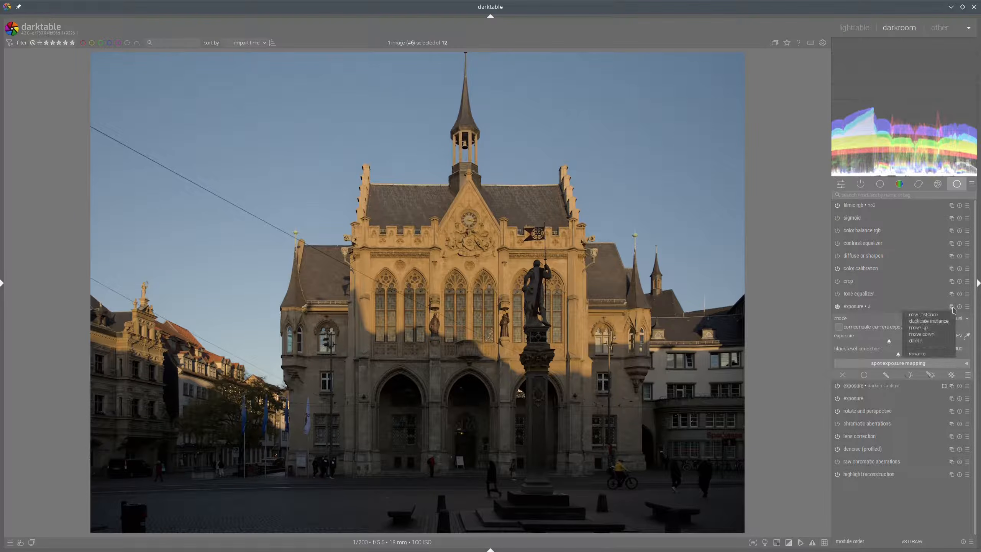
{"action": "left_click", "coordinate": [924, 353]}
{"action": "type", "text": "darken sky"}
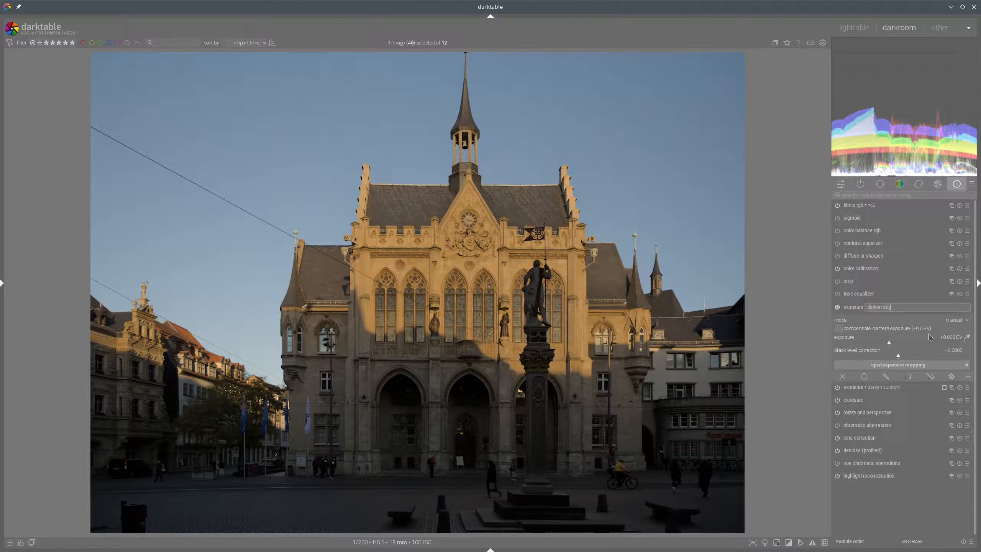
{"action": "key", "text": "Return"}
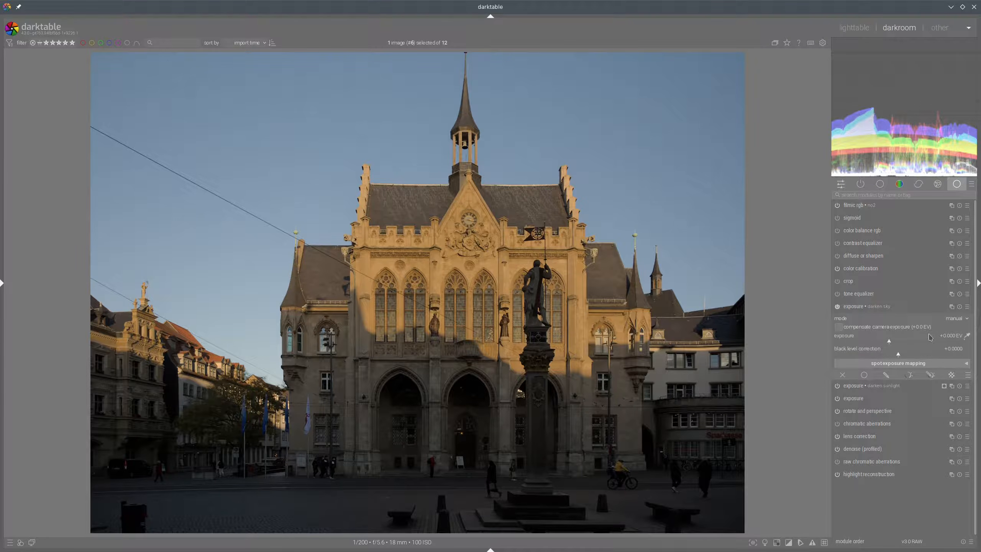
Enable a parametric mask on the darken sky instance and sample the sky's hue from an area of blue sky
{"action": "left_click", "coordinate": [930, 375]}
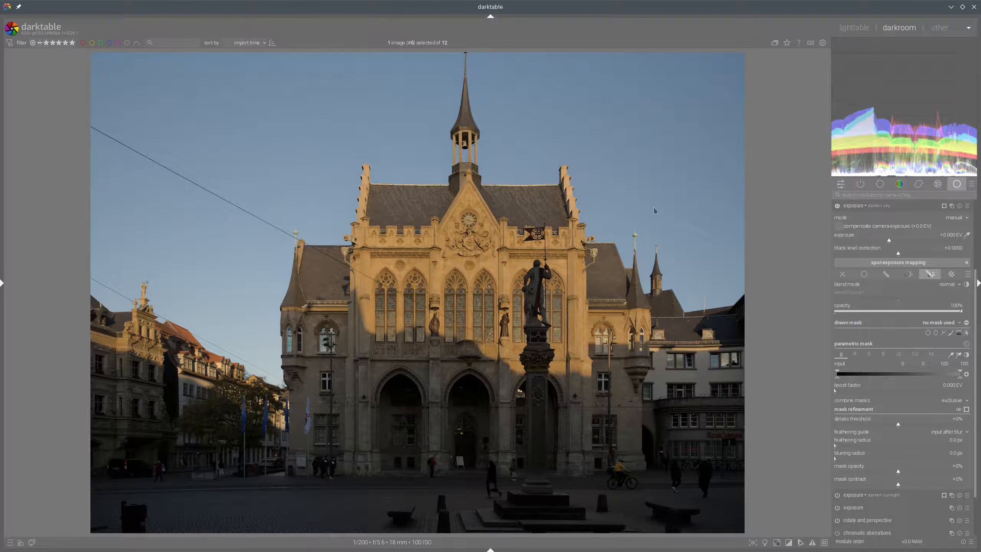
{"action": "left_click", "coordinate": [931, 354]}
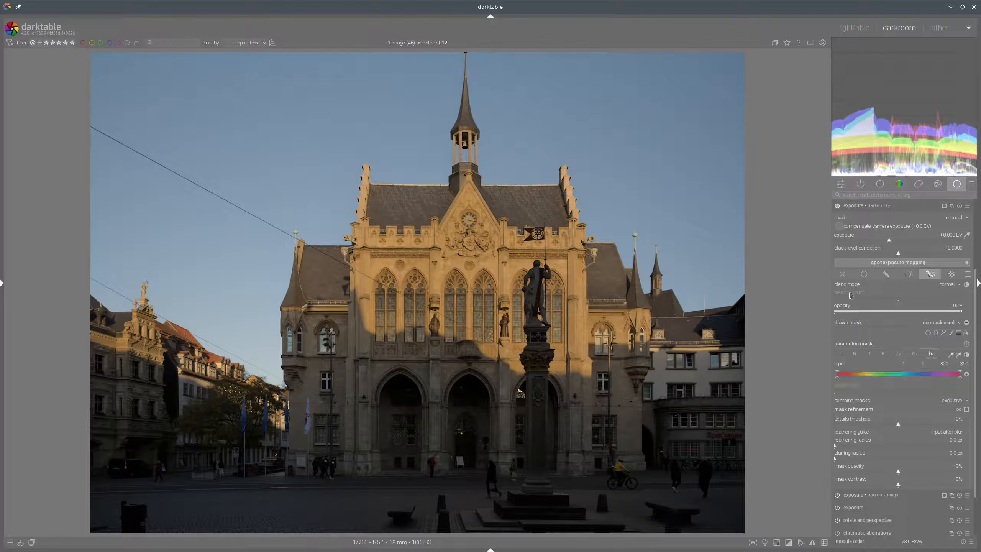
{"action": "left_click", "coordinate": [959, 355]}
{"action": "left_click_drag", "start_coordinate": [673, 102], "coordinate": [747, 267]}
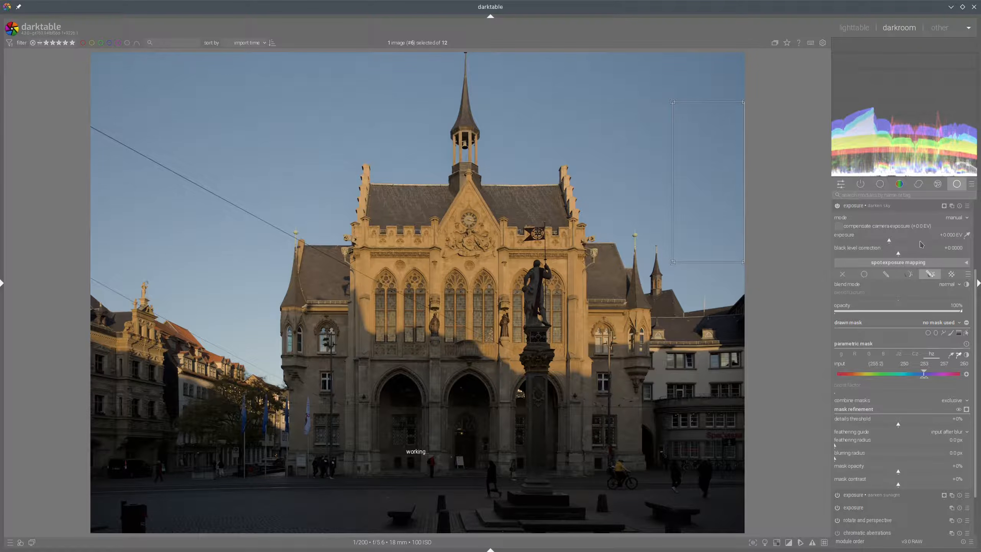
Display the mask and widen the hue range's lower limit to about 188
{"action": "left_click", "coordinate": [966, 409]}
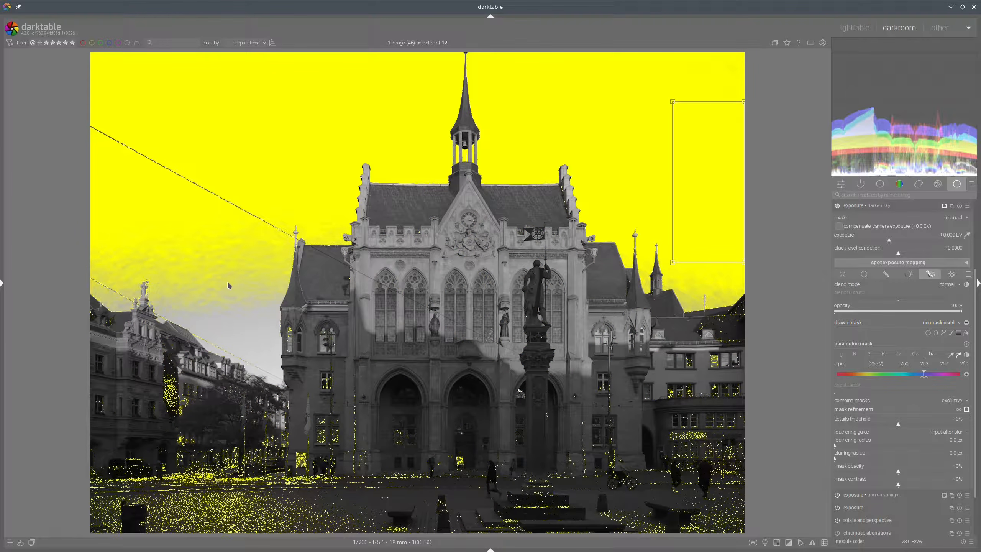
{"action": "mouse_move", "coordinate": [223, 276]}
{"action": "left_mouse_down"}
{"action": "mouse_move", "coordinate": [254, 355]}
{"action": "mouse_move", "coordinate": [205, 289]}
{"action": "mouse_move", "coordinate": [260, 335]}
{"action": "left_mouse_up"}
{"action": "left_click_drag", "start_coordinate": [923, 381], "coordinate": [904, 381]}
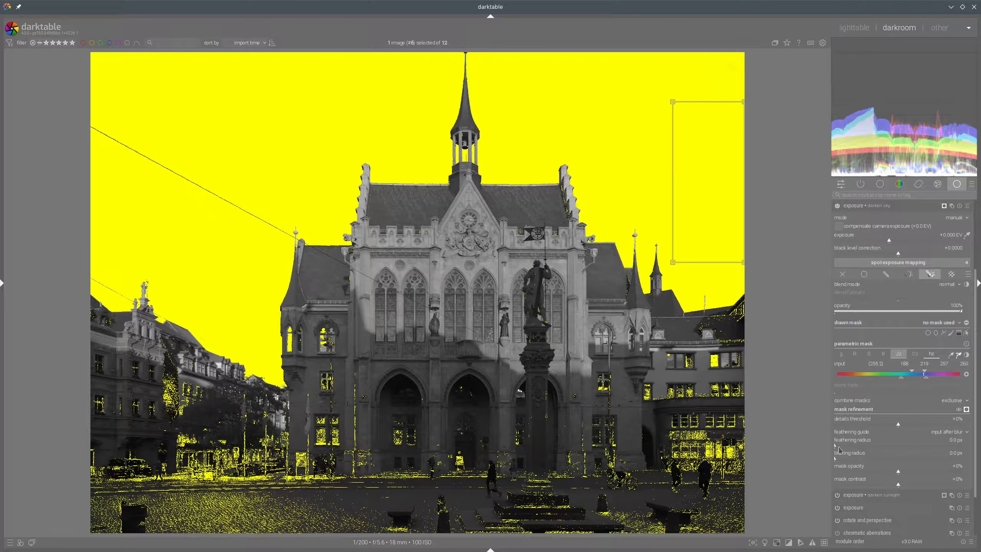
Set the mask's feathering radius to about 48.7 px
{"action": "left_click", "coordinate": [860, 447]}
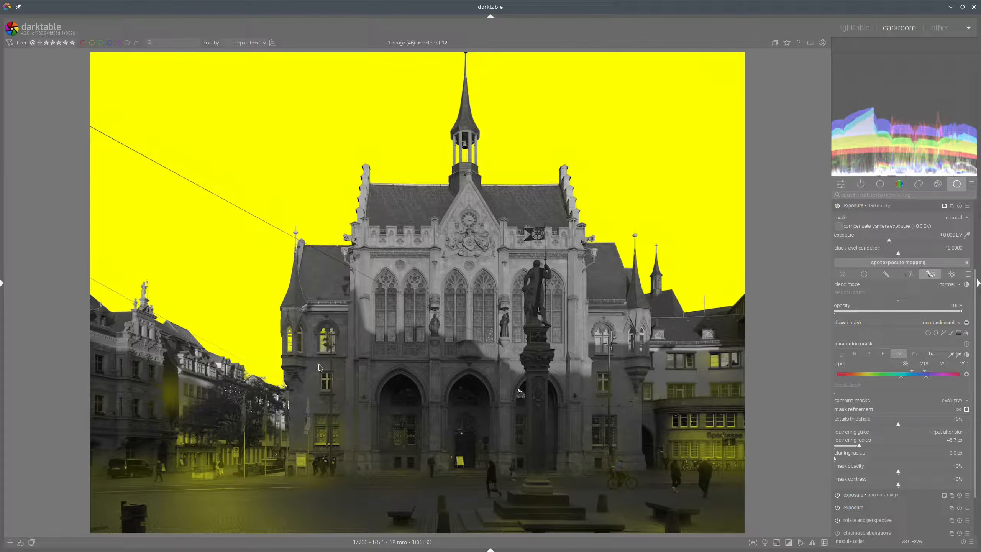
{"action": "mouse_move", "coordinate": [227, 134]}
{"action": "left_mouse_down"}
{"action": "mouse_move", "coordinate": [207, 322]}
{"action": "mouse_move", "coordinate": [219, 451]}
{"action": "mouse_move", "coordinate": [203, 421]}
{"action": "mouse_move", "coordinate": [245, 432]}
{"action": "left_mouse_up"}
{"action": "key", "text": "shift+super+F11"}
Restrict the gray channel to start at about 10.2–16.1 and turn off the mask display
{"action": "left_click", "coordinate": [842, 354]}
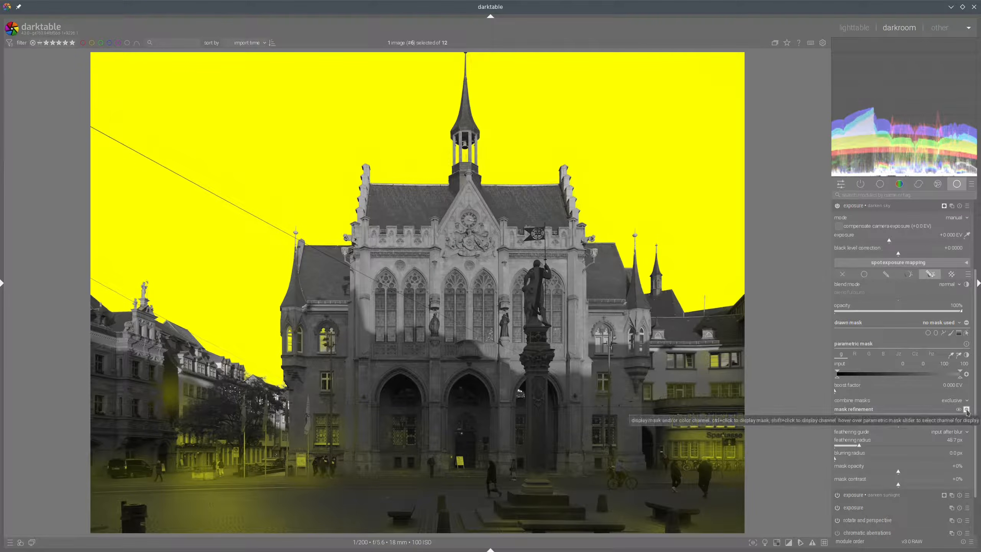
{"action": "mouse_move", "coordinate": [837, 379]}
{"action": "left_mouse_down"}
{"action": "mouse_move", "coordinate": [862, 380]}
{"action": "mouse_move", "coordinate": [857, 374]}
{"action": "left_mouse_up"}
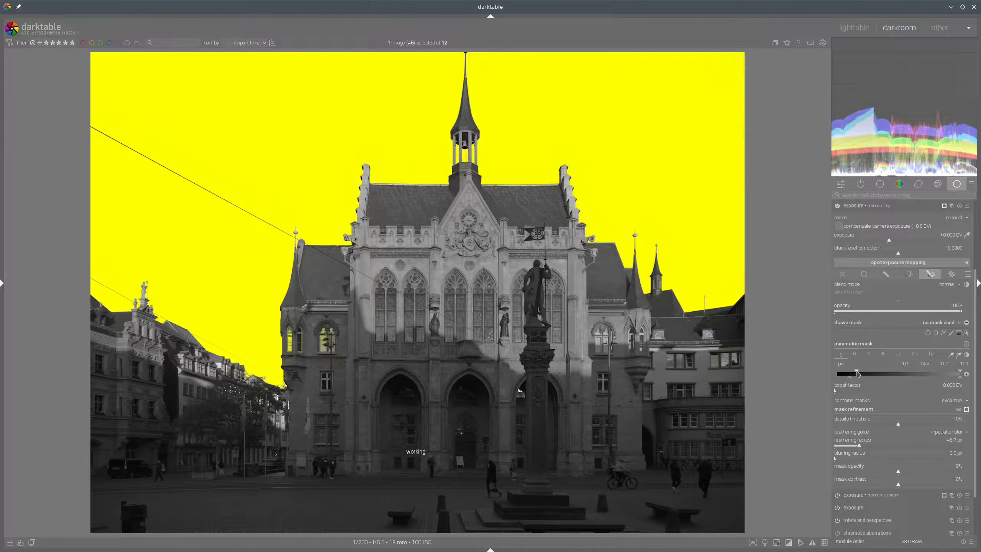
{"action": "left_click", "coordinate": [967, 410]}
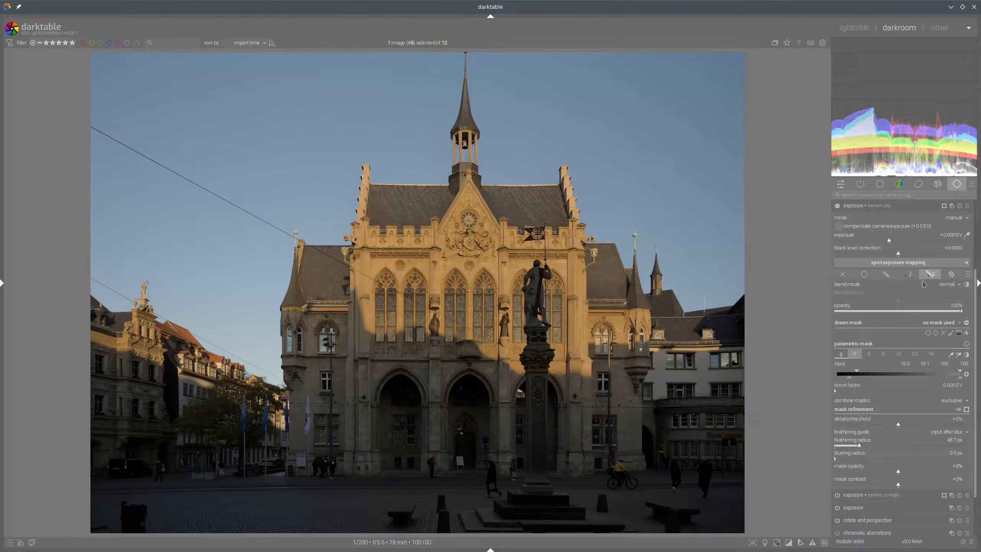
Set the darken sky instance's exposure to about -0.95 EV
{"action": "scroll", "coordinate": [900, 330], "scroll_direction": "up", "scroll_amount": 2}
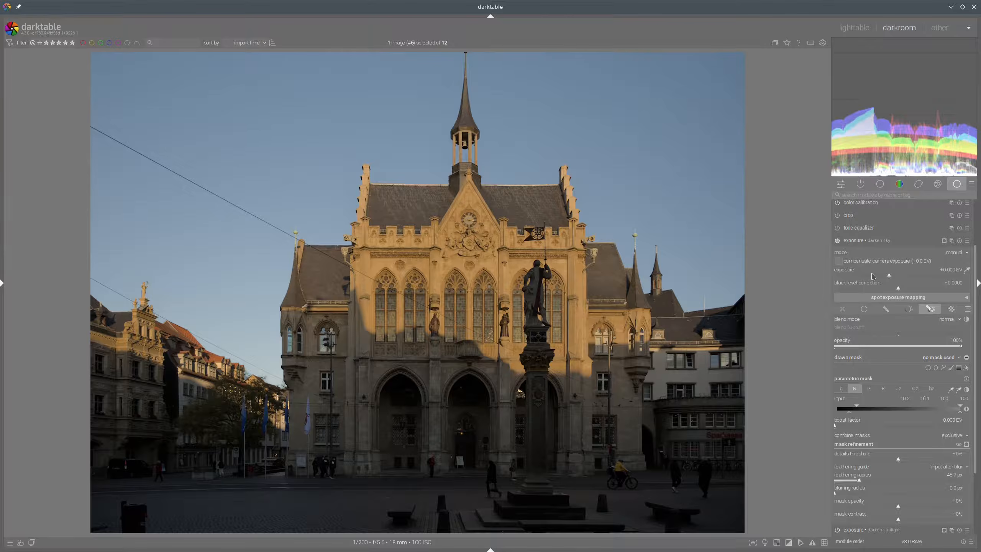
{"action": "left_click", "coordinate": [873, 275]}
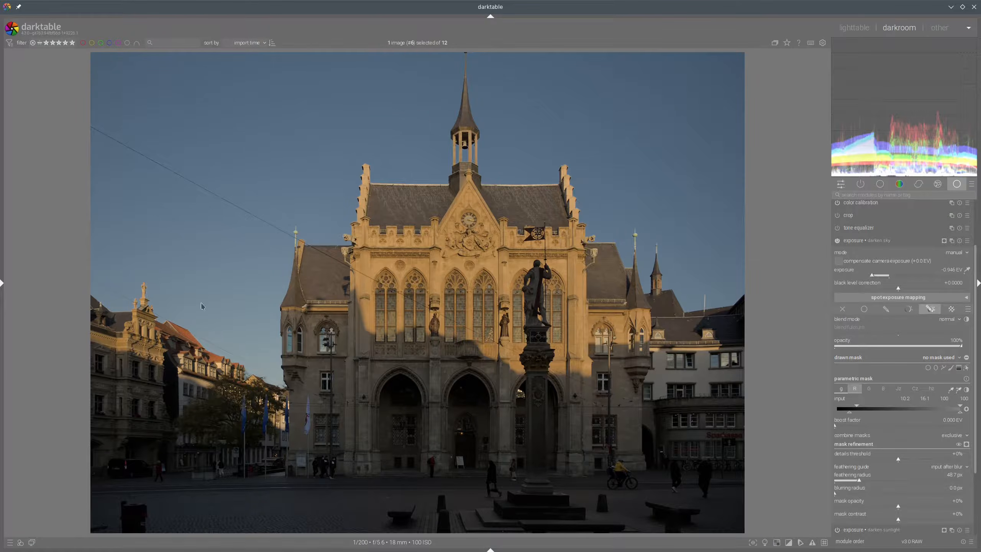
Set the sky mask's blurring radius to about 16.2 px and its mask opacity to about +16%
{"action": "middle_click", "coordinate": [262, 313]}
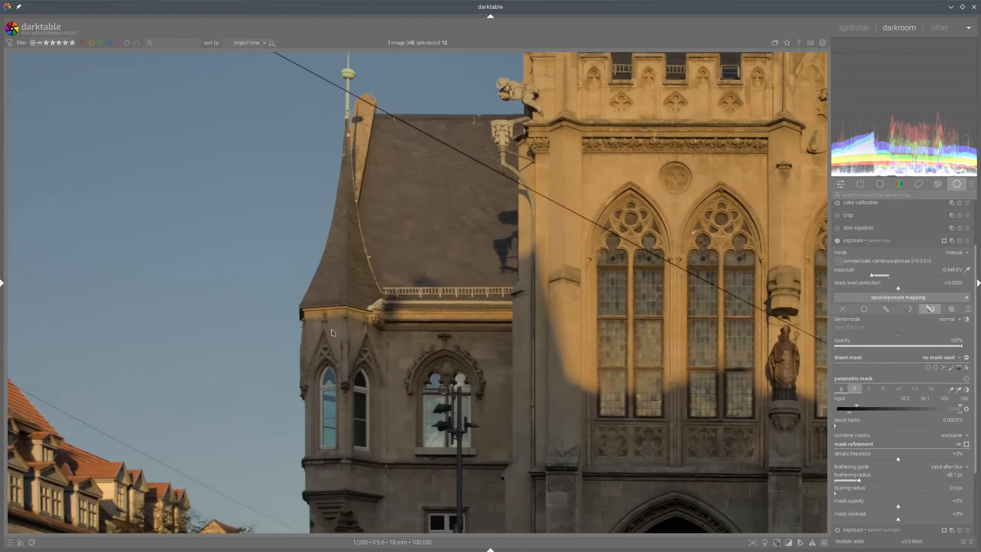
{"action": "left_click_drag", "start_coordinate": [335, 334], "coordinate": [637, 291]}
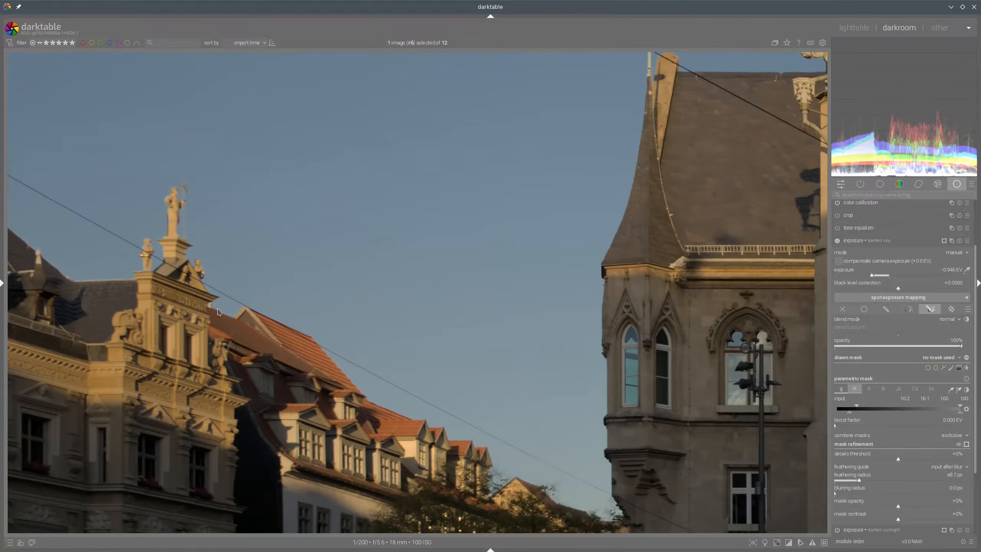
{"action": "left_click_drag", "start_coordinate": [205, 281], "coordinate": [204, 343]}
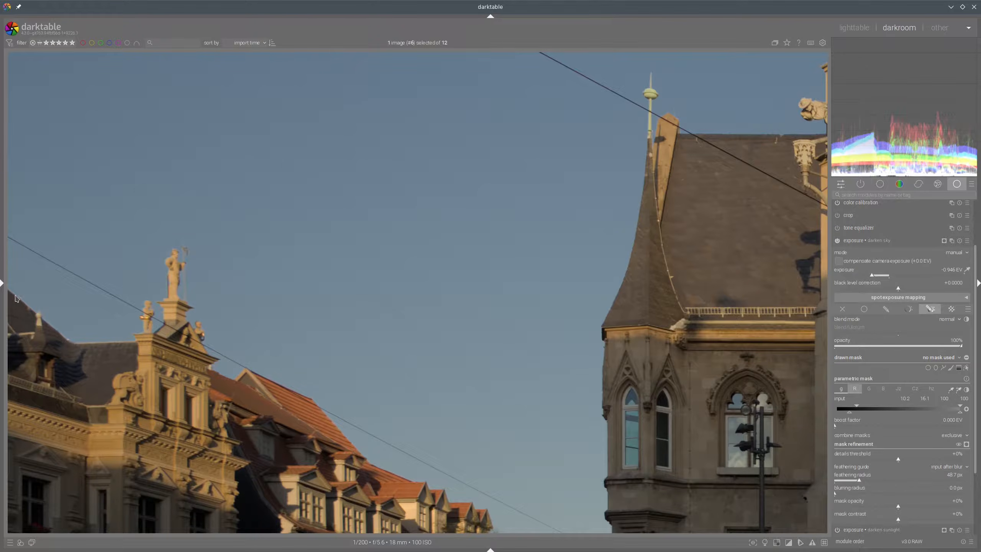
{"action": "mouse_move", "coordinate": [20, 292]}
{"action": "left_mouse_down"}
{"action": "mouse_move", "coordinate": [66, 346]}
{"action": "mouse_move", "coordinate": [34, 296]}
{"action": "left_mouse_up"}
{"action": "mouse_move", "coordinate": [180, 231]}
{"action": "left_mouse_down"}
{"action": "mouse_move", "coordinate": [227, 298]}
{"action": "mouse_move", "coordinate": [199, 239]}
{"action": "left_mouse_up"}
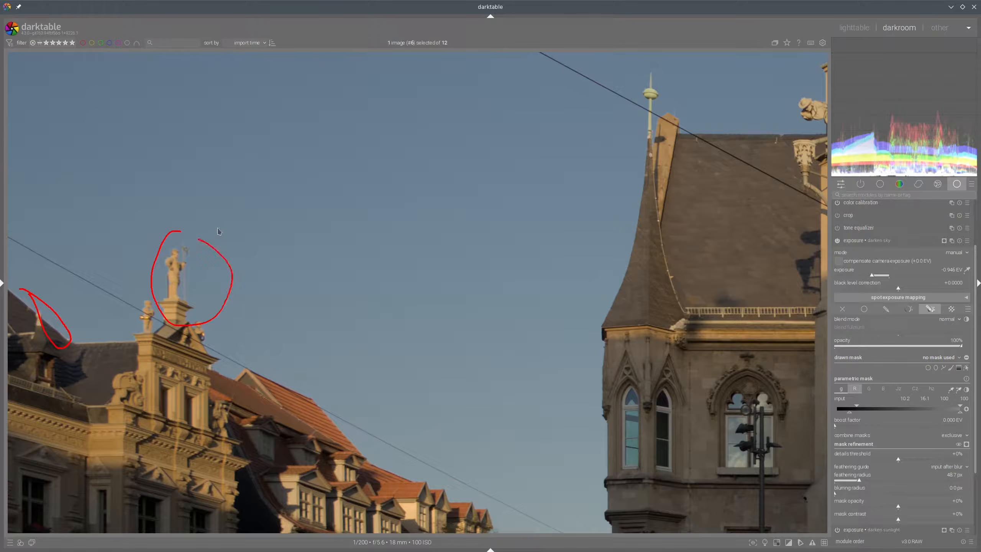
{"action": "key", "text": "shift+super+F11"}
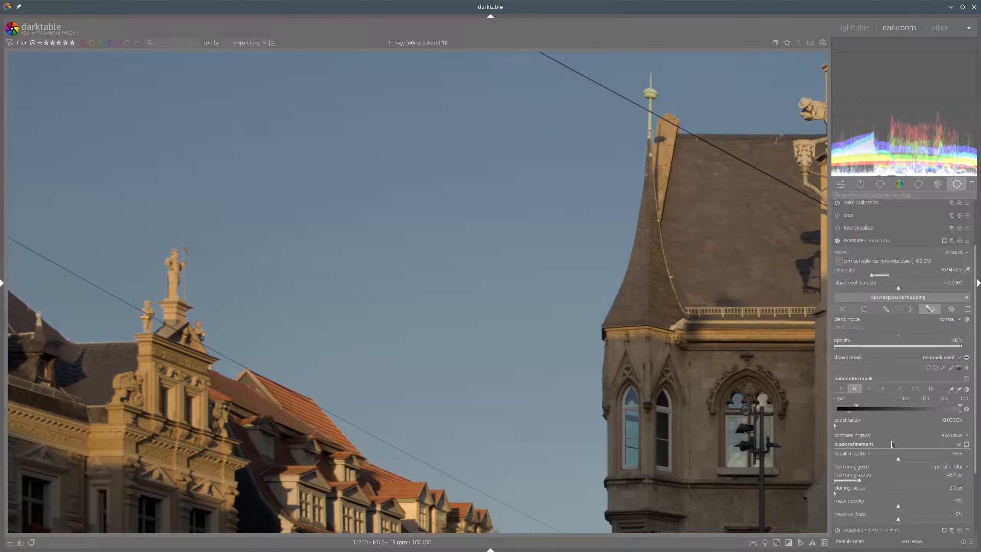
{"action": "scroll", "coordinate": [884, 441], "scroll_direction": "down", "scroll_amount": 3}
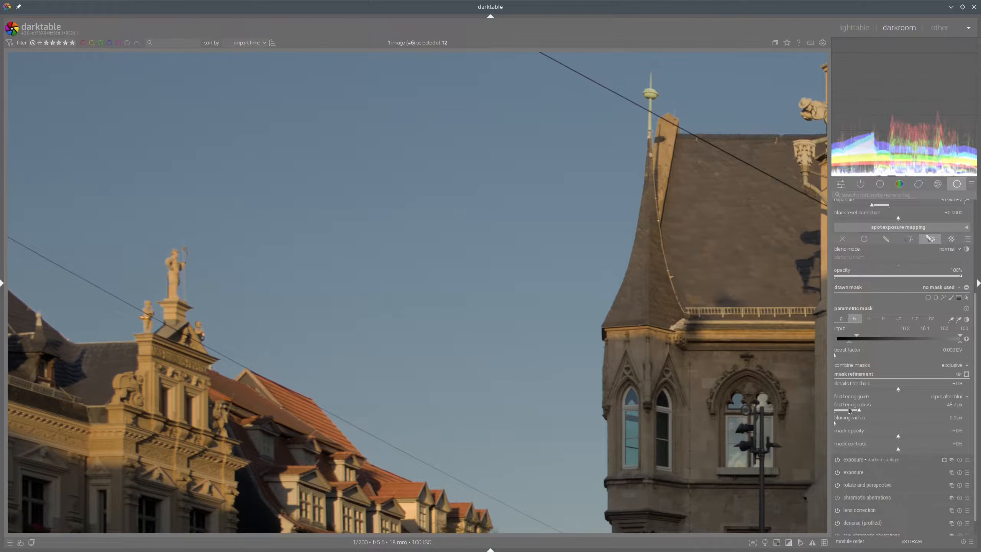
{"action": "left_click", "coordinate": [855, 424]}
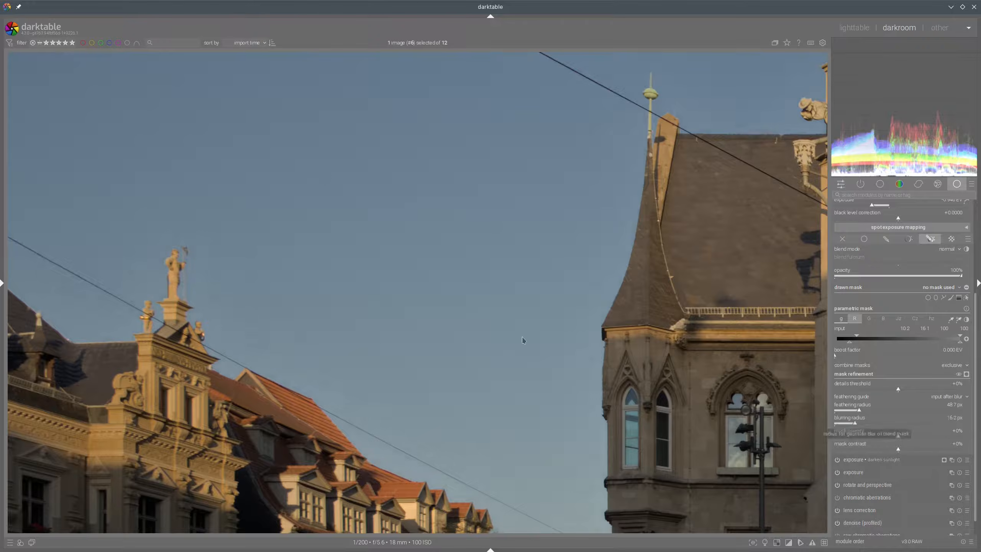
{"action": "left_click", "coordinate": [909, 438]}
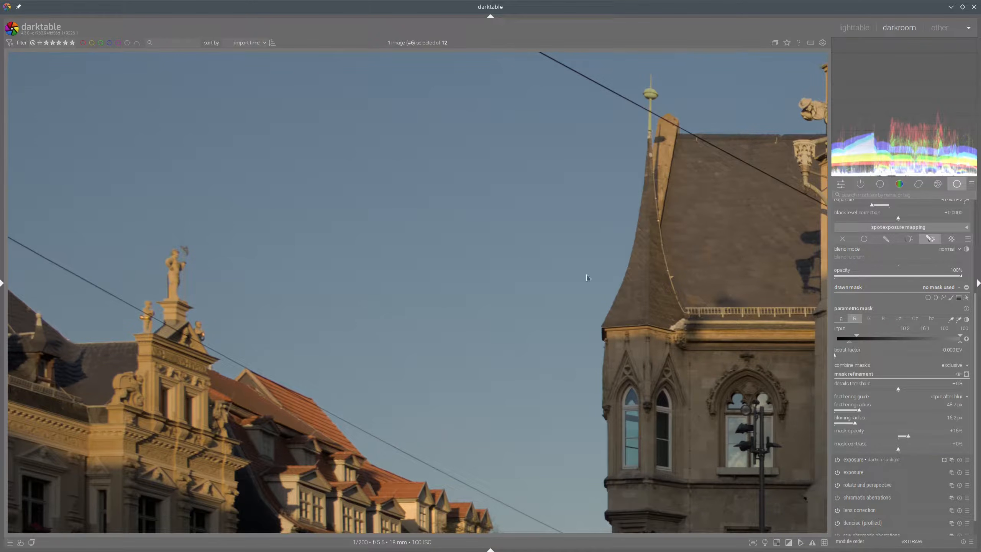
Inspect the sky edges along the rooftops and towers at 100% zoom
{"action": "left_click_drag", "start_coordinate": [181, 286], "coordinate": [234, 401]}
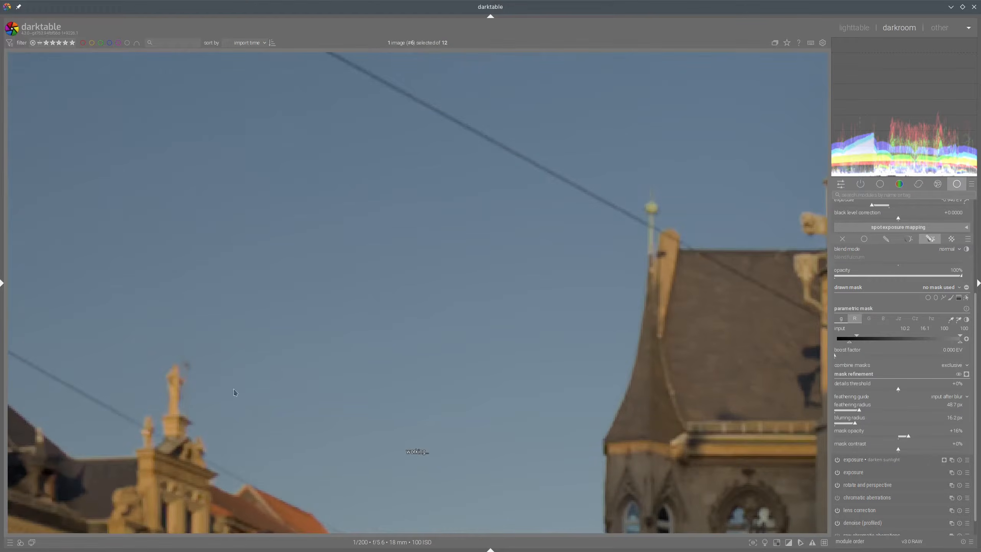
{"action": "left_click_drag", "start_coordinate": [269, 489], "coordinate": [204, 248]}
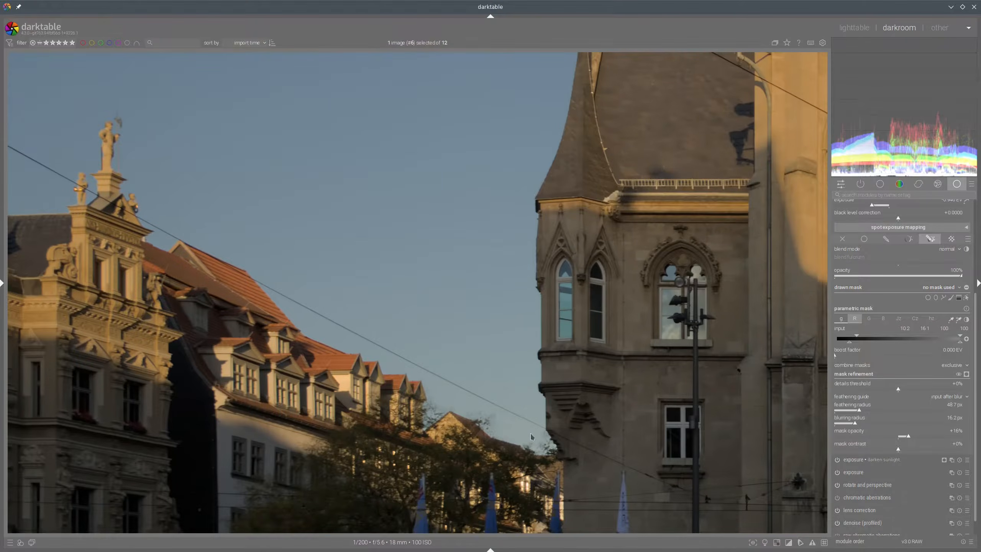
{"action": "left_click_drag", "start_coordinate": [539, 445], "coordinate": [496, 376]}
{"action": "left_click_drag", "start_coordinate": [689, 175], "coordinate": [524, 442]}
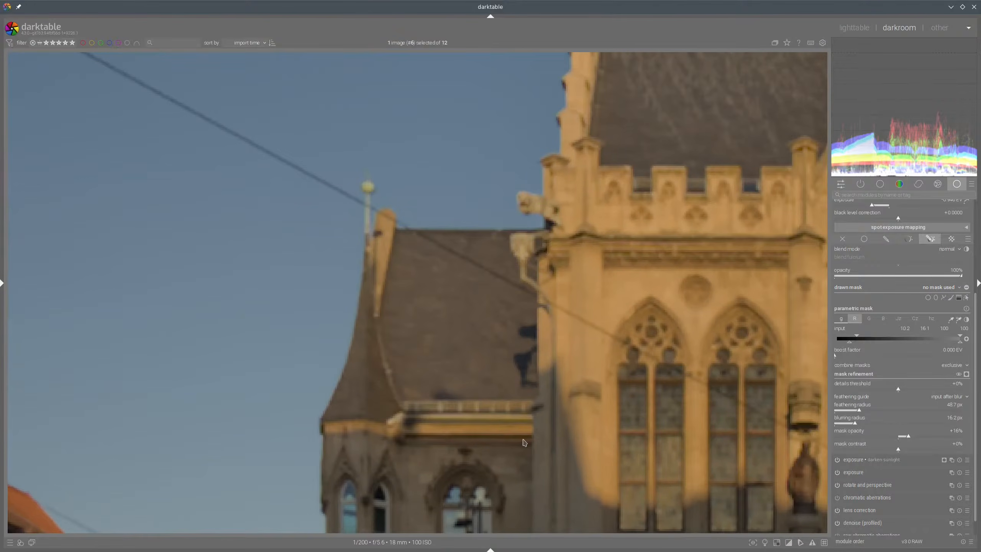
{"action": "left_click_drag", "start_coordinate": [583, 183], "coordinate": [536, 518]}
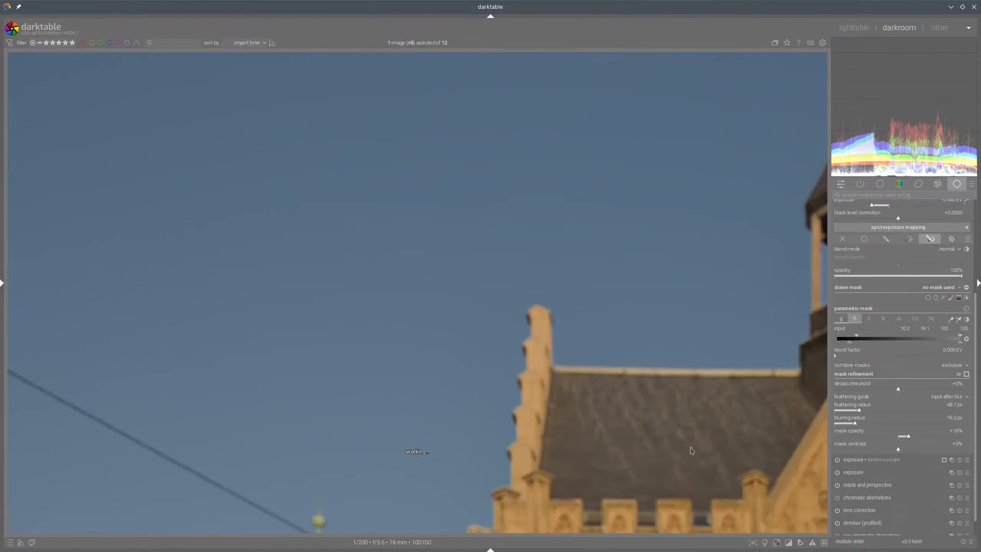
{"action": "left_click_drag", "start_coordinate": [784, 441], "coordinate": [372, 400]}
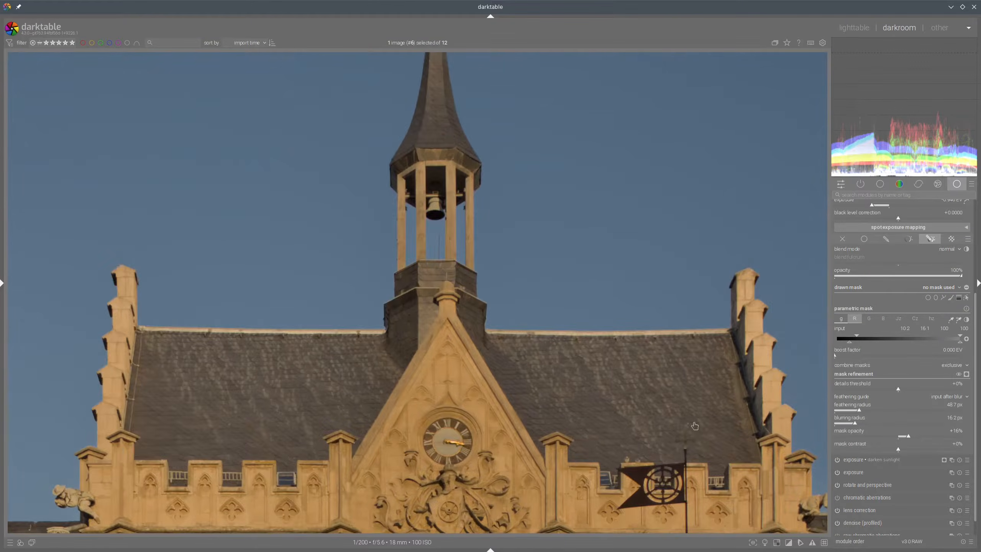
{"action": "left_click_drag", "start_coordinate": [591, 384], "coordinate": [448, 261]}
{"action": "left_click_drag", "start_coordinate": [630, 450], "coordinate": [492, 291]}
Lower the darken sky exposure to about -1.13 EV and collapse the module
{"action": "scroll", "coordinate": [478, 387], "scroll_direction": "down", "scroll_amount": 5}
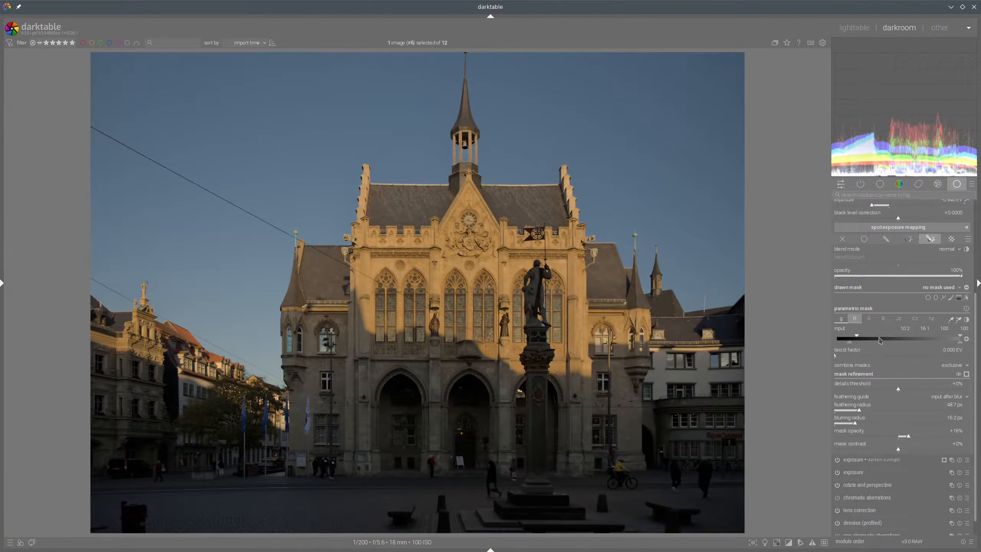
{"action": "scroll", "coordinate": [838, 273], "scroll_direction": "up", "scroll_amount": 3}
{"action": "scroll", "coordinate": [870, 313], "scroll_direction": "down", "scroll_amount": 5}
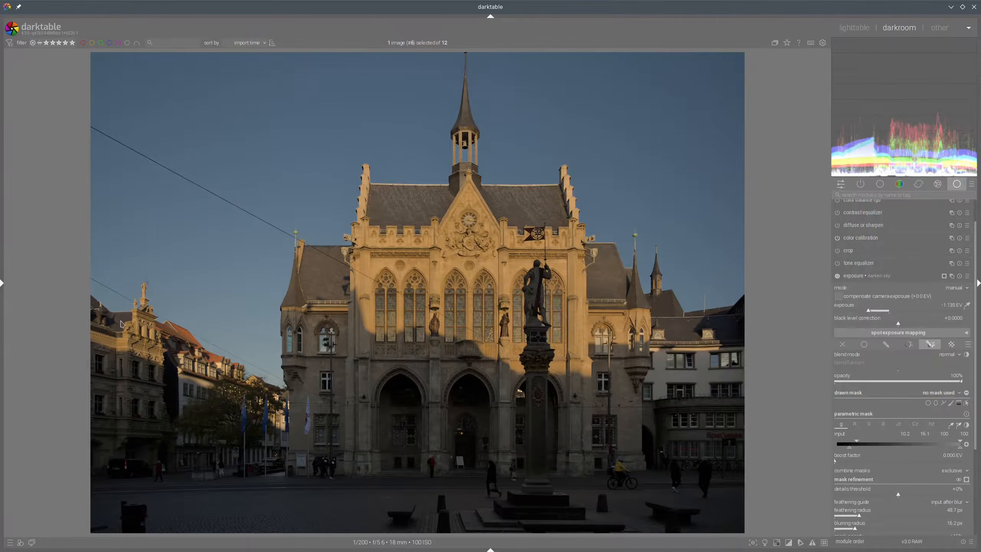
{"action": "scroll", "coordinate": [121, 323], "scroll_direction": "up", "scroll_amount": 10}
{"action": "left_click_drag", "start_coordinate": [199, 360], "coordinate": [360, 285]}
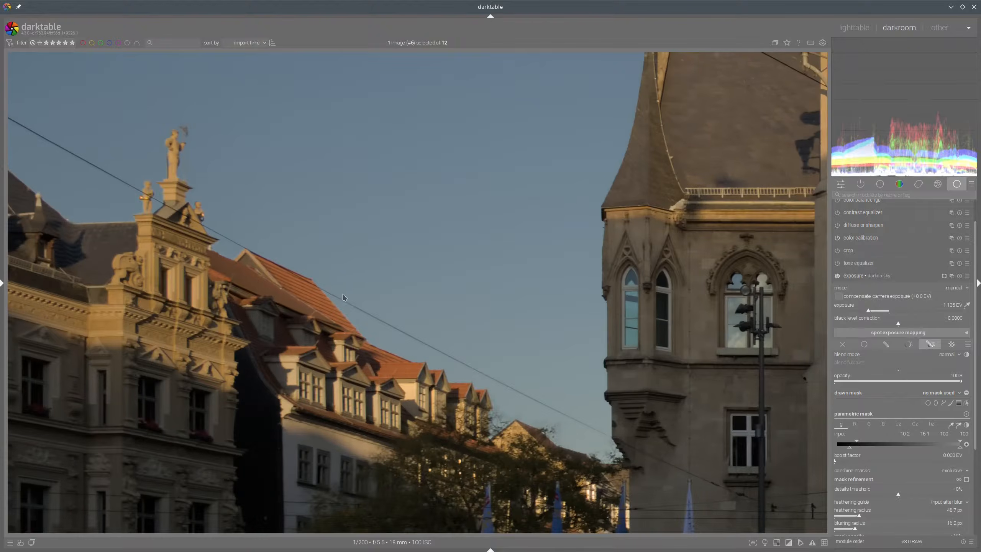
{"action": "left_click_drag", "start_coordinate": [183, 273], "coordinate": [220, 304]}
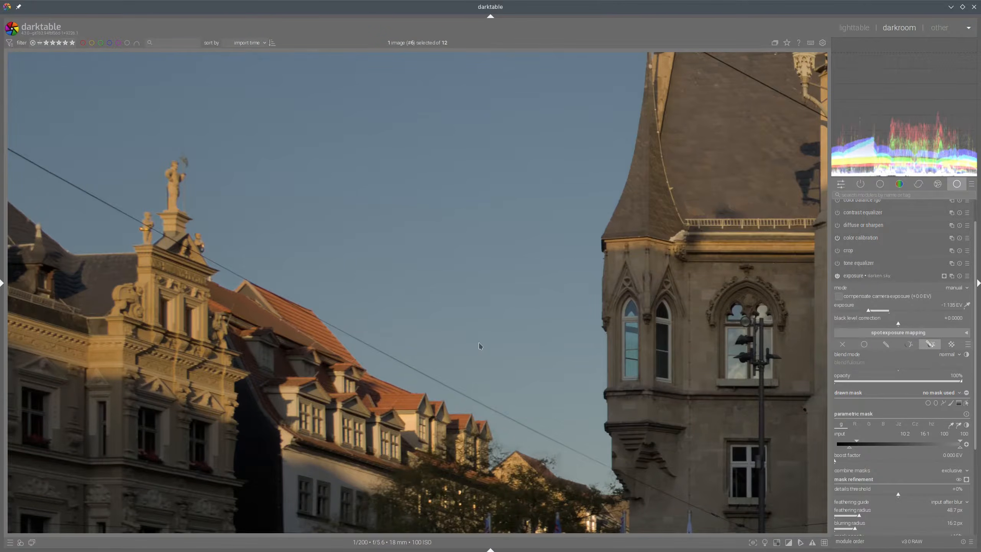
{"action": "scroll", "coordinate": [479, 345], "scroll_direction": "down", "scroll_amount": 3}
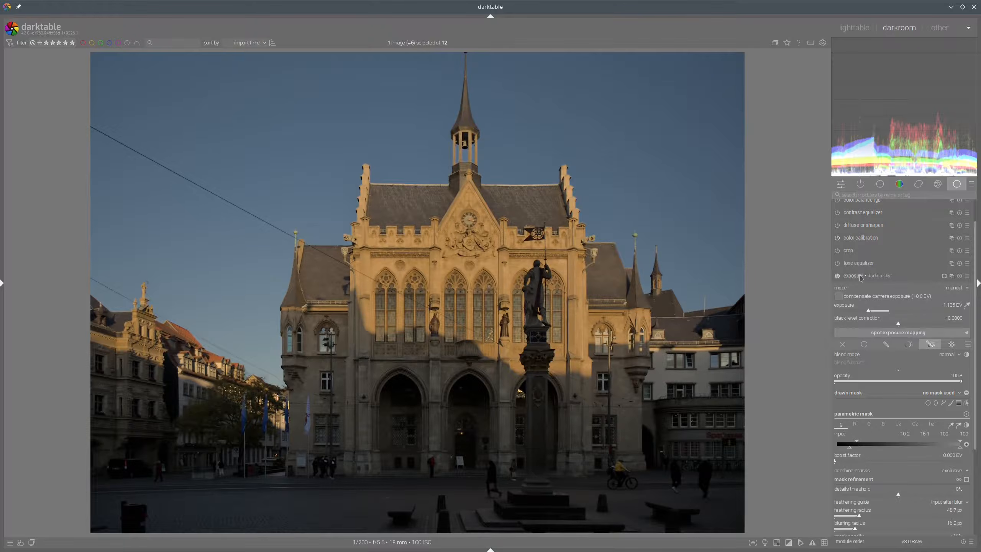
{"action": "left_click", "coordinate": [861, 278]}
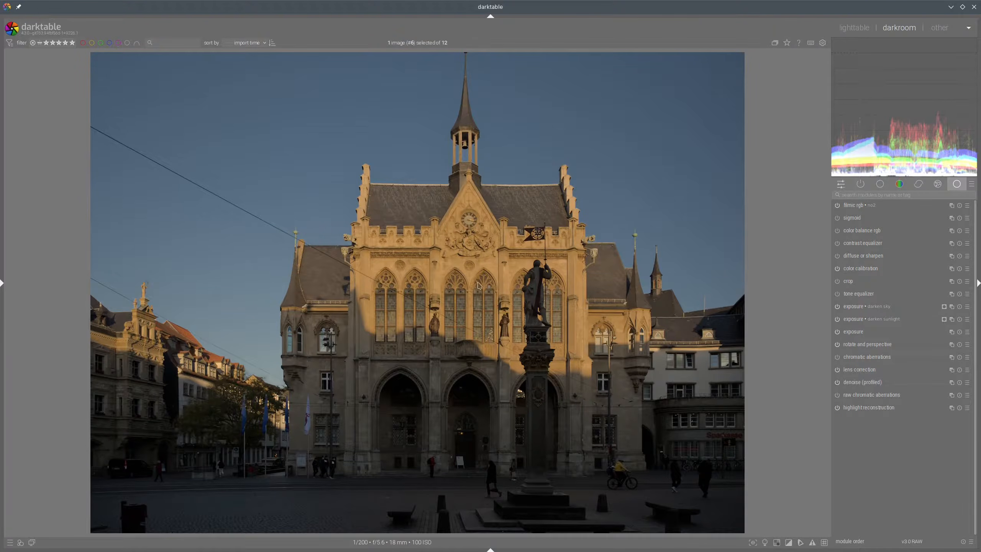
Create a new exposure instance, set its exposure to about +1.28 EV, and collapse it
{"action": "right_click", "coordinate": [952, 307]}
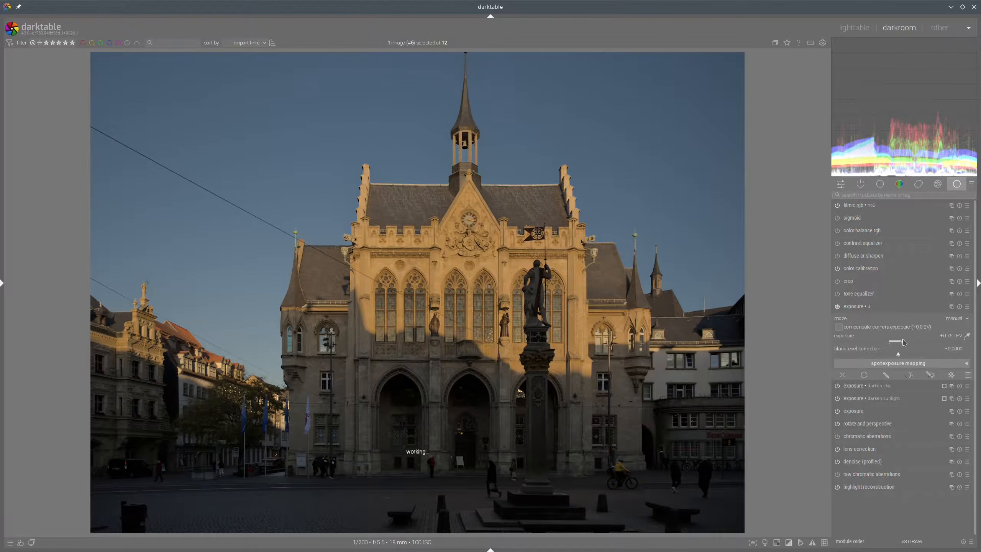
{"action": "left_click", "coordinate": [902, 342]}
{"action": "left_click", "coordinate": [911, 343]}
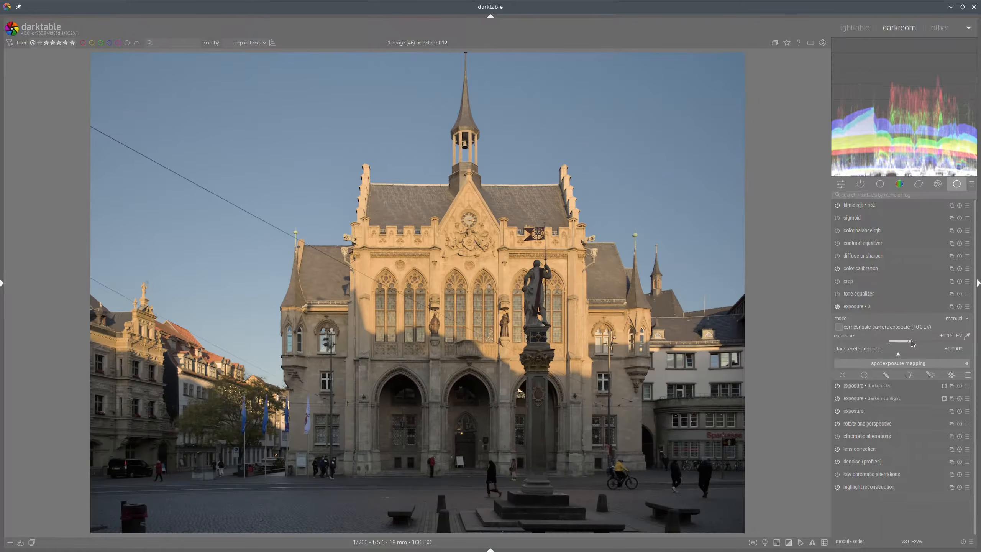
{"action": "left_click", "coordinate": [914, 343]}
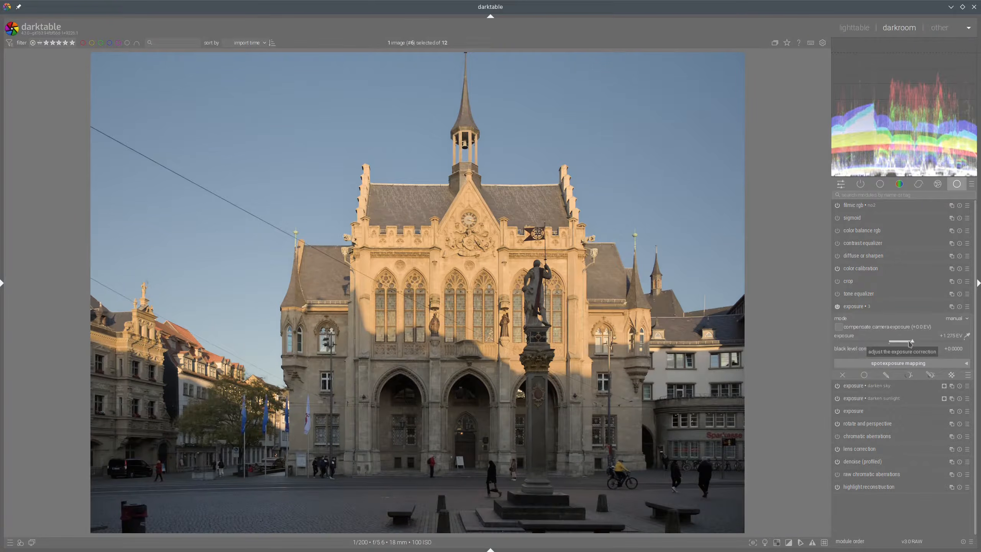
{"action": "left_click", "coordinate": [882, 306]}
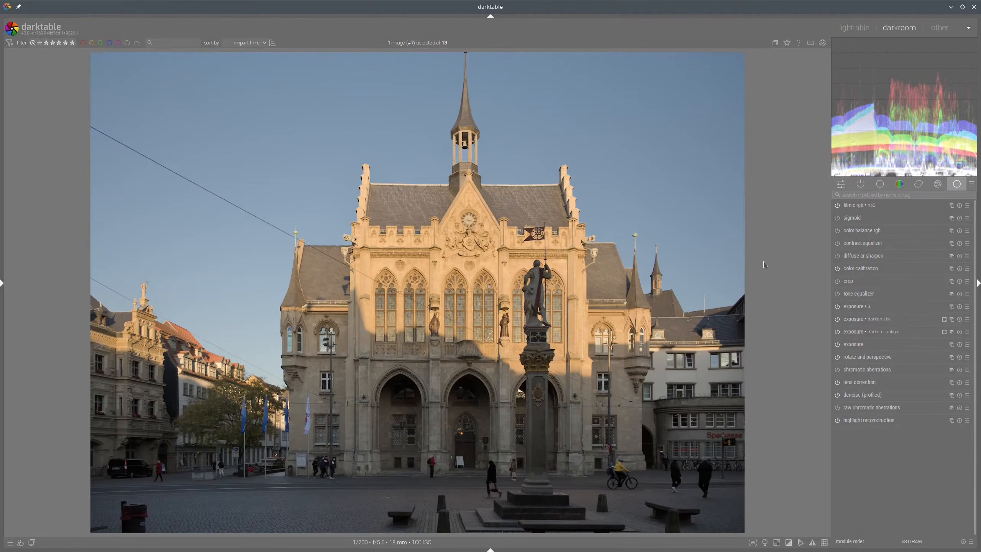
In color balance rgb, set highlights brilliance about +9.6%, shadows brilliance about -7.2%, shadows saturation about +39.9%, and global vibrance about +26.7%
{"action": "left_click", "coordinate": [875, 231]}
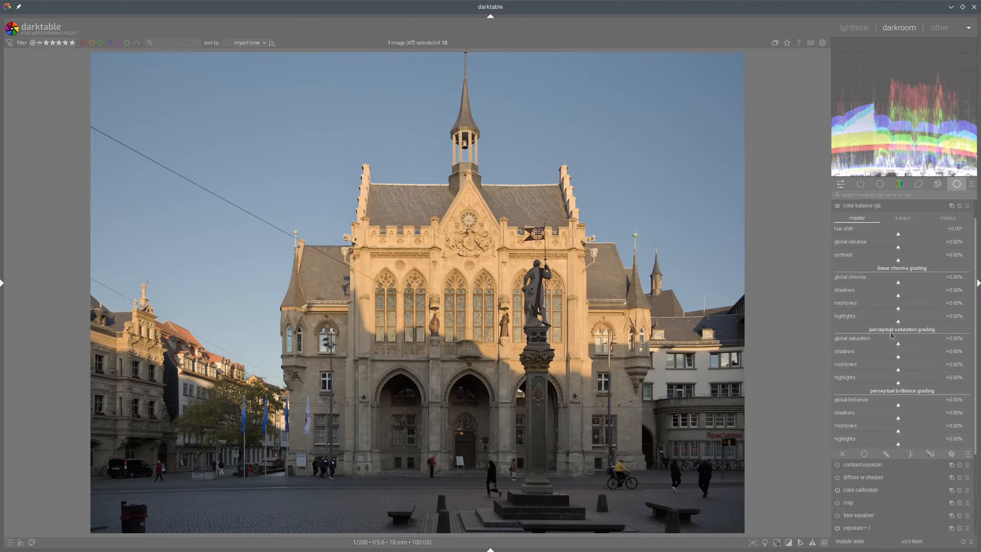
{"action": "left_click_drag", "start_coordinate": [904, 445], "coordinate": [903, 446]}
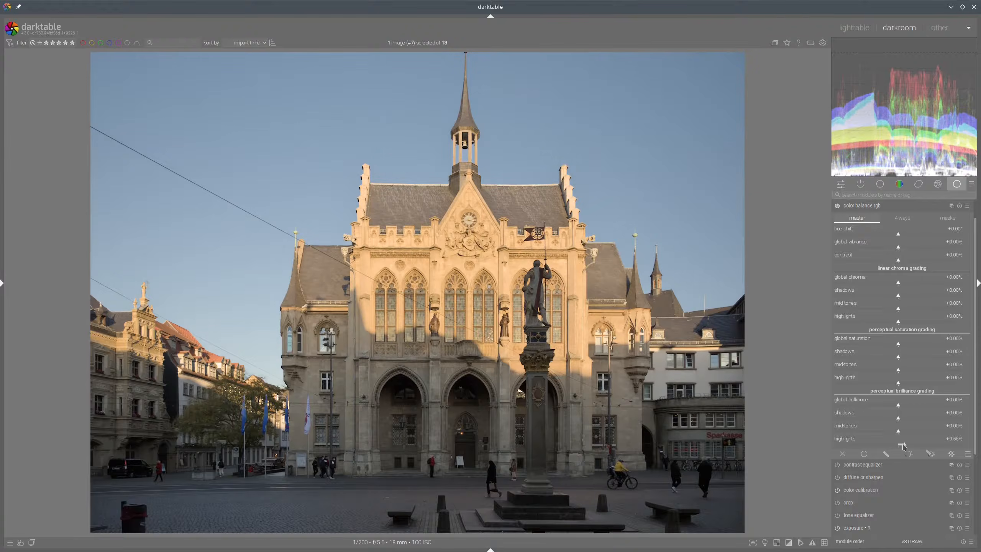
{"action": "left_click", "coordinate": [894, 420]}
{"action": "left_click", "coordinate": [938, 360]}
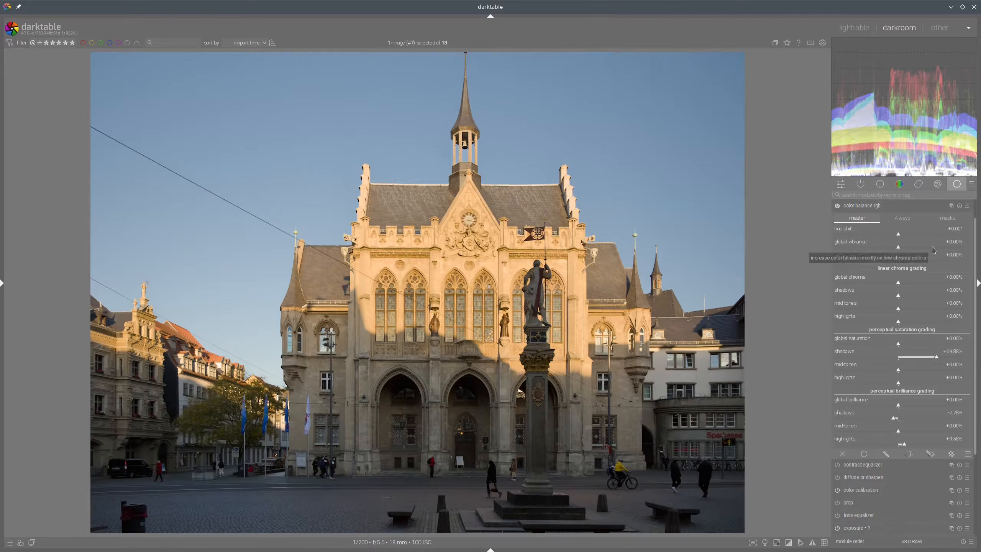
{"action": "left_click", "coordinate": [888, 206]}
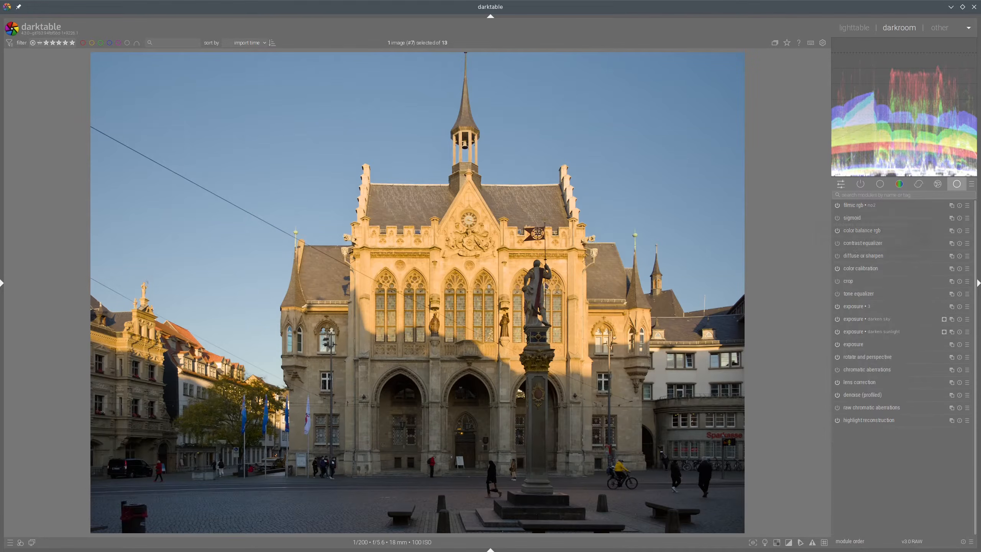
Set filmic rgb's preserve chrominance option to max RGB and collapse the module
{"action": "scroll", "coordinate": [492, 283], "scroll_direction": "up", "scroll_amount": 4}
{"action": "scroll", "coordinate": [494, 283], "scroll_direction": "down", "scroll_amount": 5}
{"action": "left_click", "coordinate": [859, 209]}
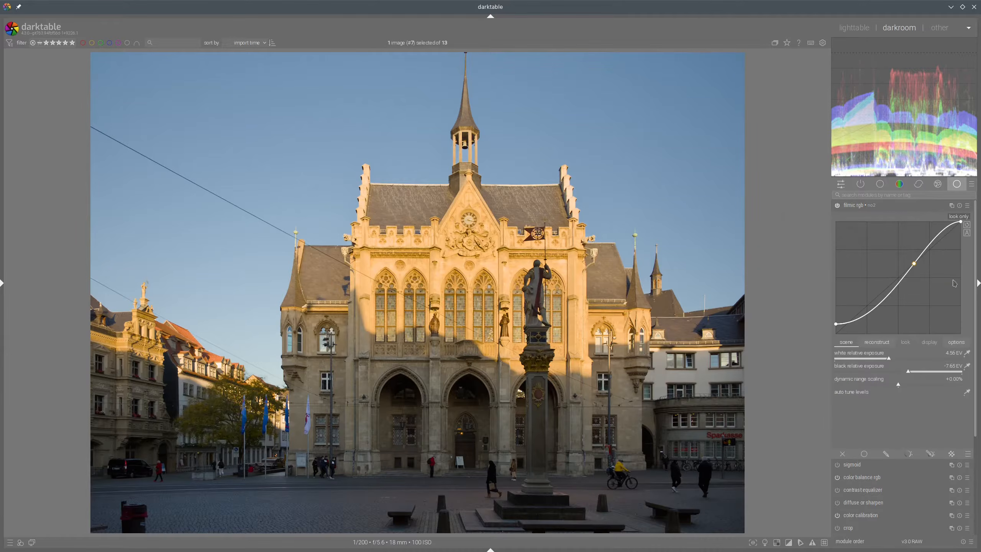
{"action": "left_click", "coordinate": [961, 344]}
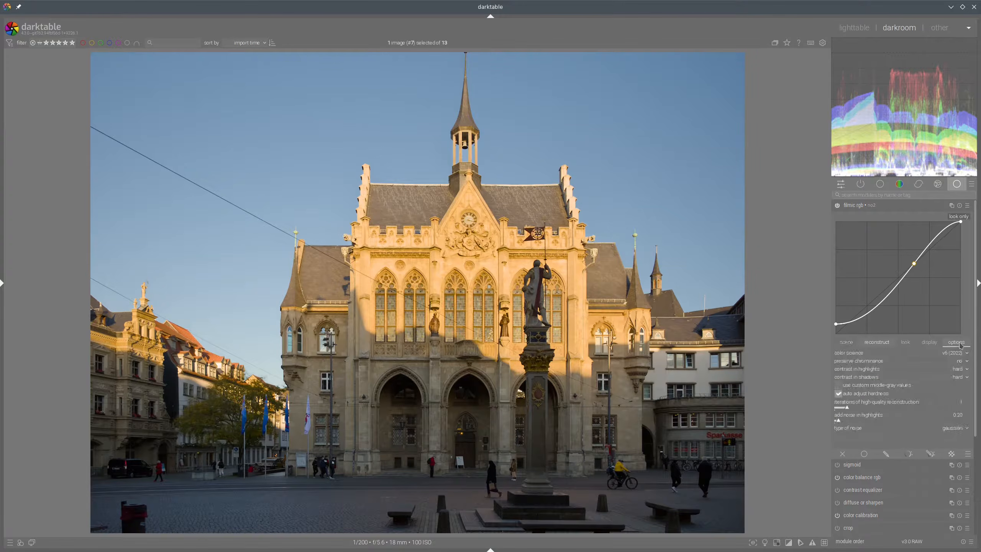
{"action": "left_click", "coordinate": [964, 362]}
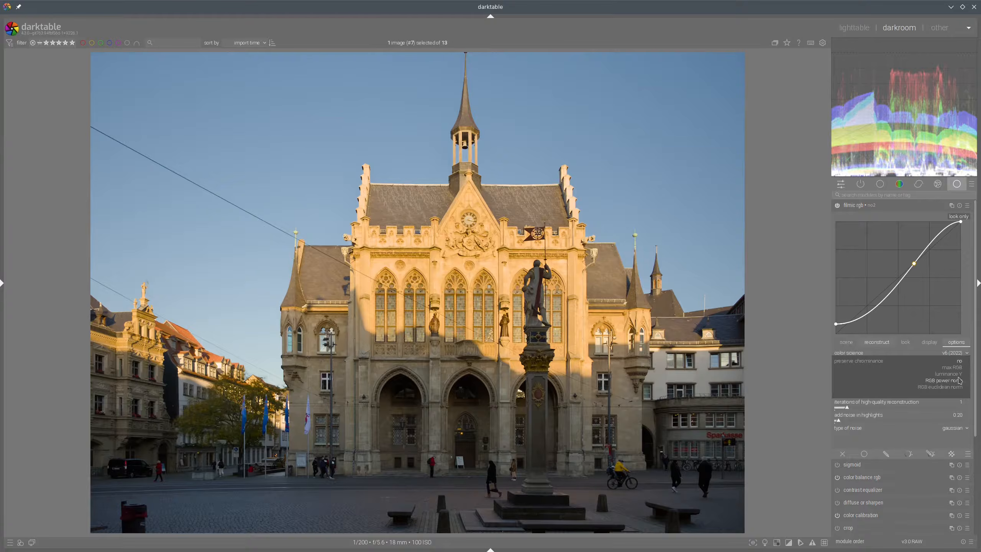
{"action": "left_click", "coordinate": [953, 368]}
{"action": "left_click", "coordinate": [862, 205]}
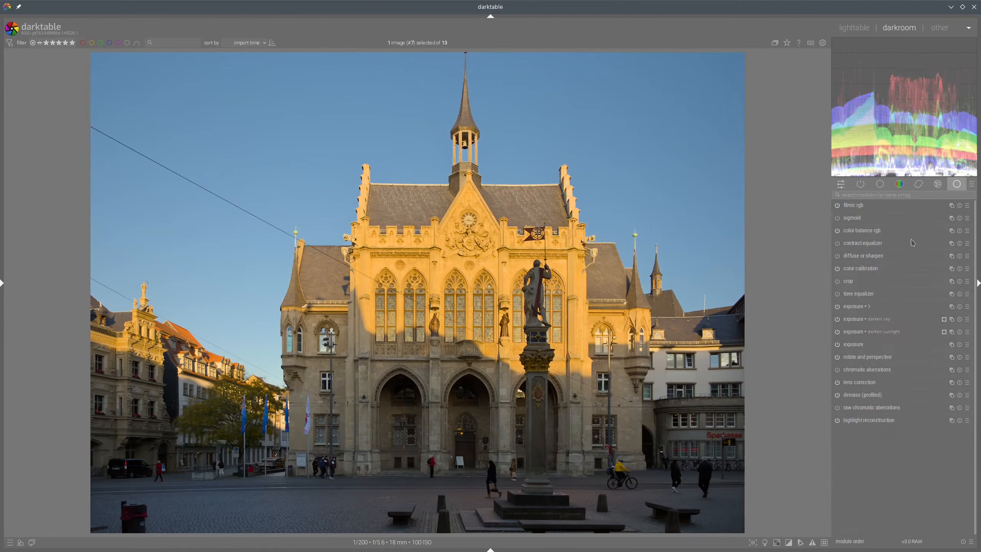
In color balance rgb, set the linear chroma highlights to about -33.5% and collapse the module
{"action": "left_click", "coordinate": [866, 231]}
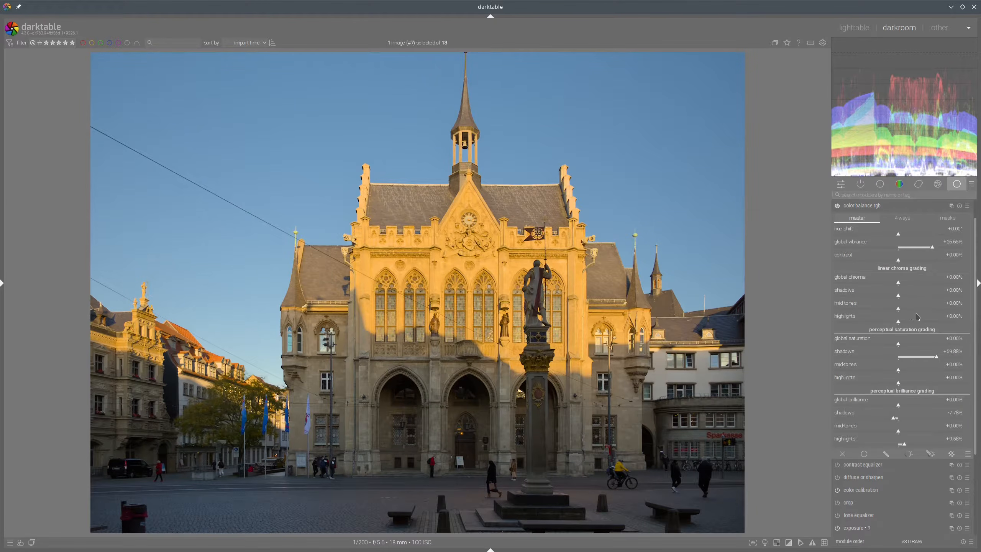
{"action": "left_click", "coordinate": [877, 323]}
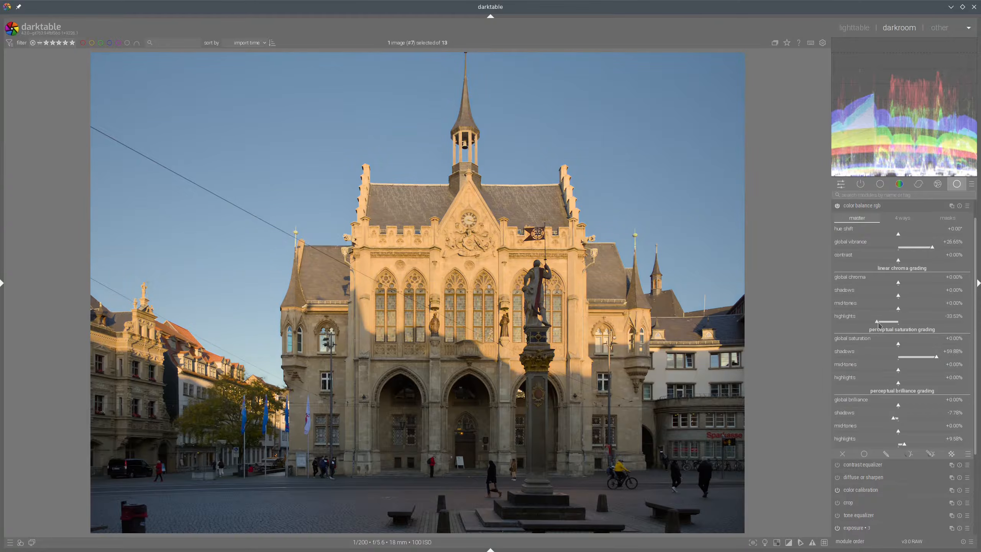
{"action": "left_click", "coordinate": [875, 211]}
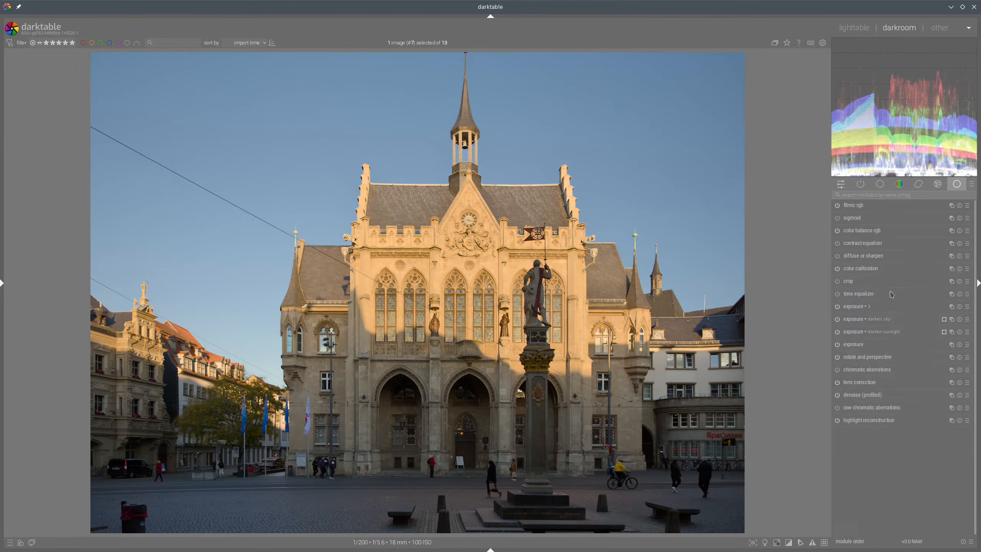
Create a new color calibration instance and set the red channel's input R to about +1.078 and input B to about -0.084
{"action": "right_click", "coordinate": [952, 270]}
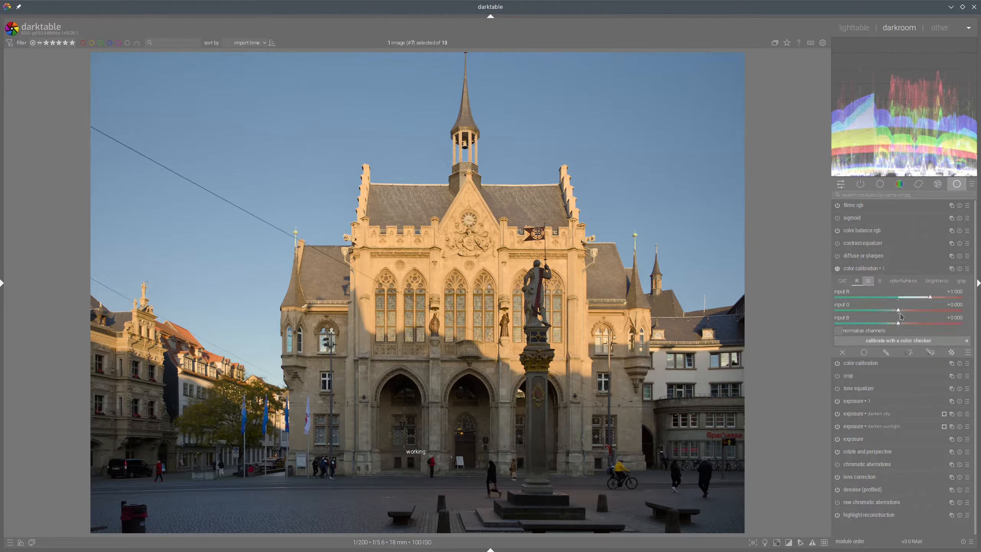
{"action": "left_click", "coordinate": [896, 324]}
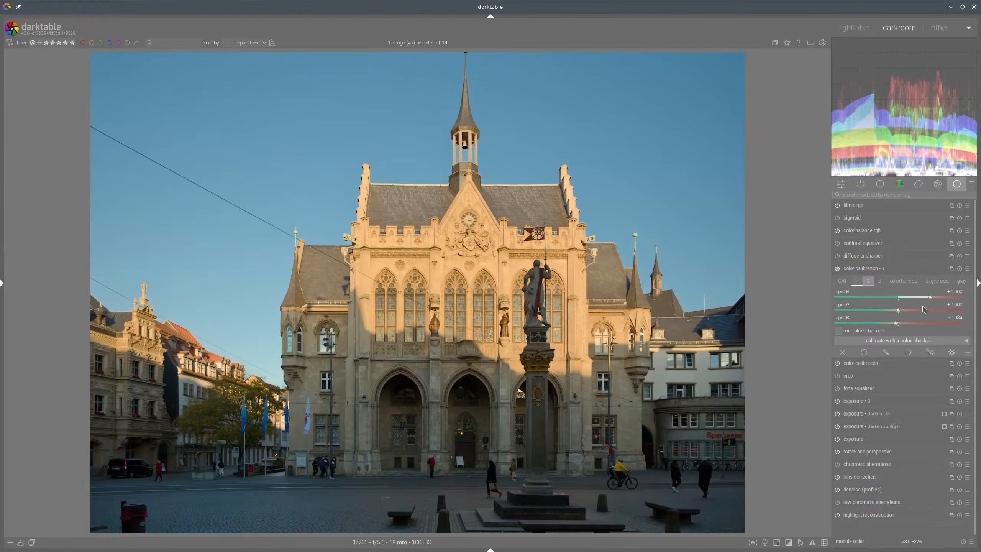
{"action": "left_click", "coordinate": [933, 298]}
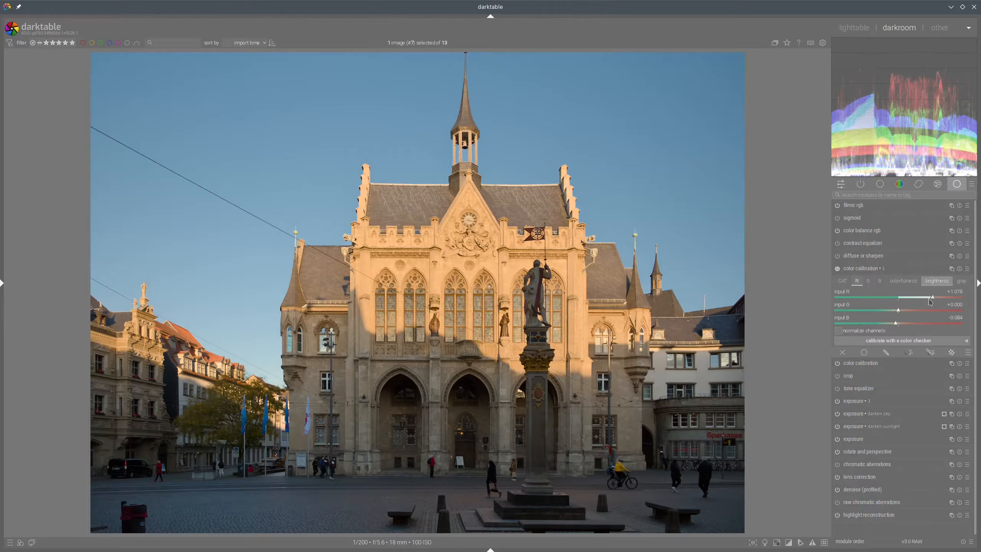
Switch to the blue channel, set its input R to about -0.082, and collapse the color calibration module
{"action": "left_click", "coordinate": [880, 282]}
{"action": "left_click", "coordinate": [896, 297]}
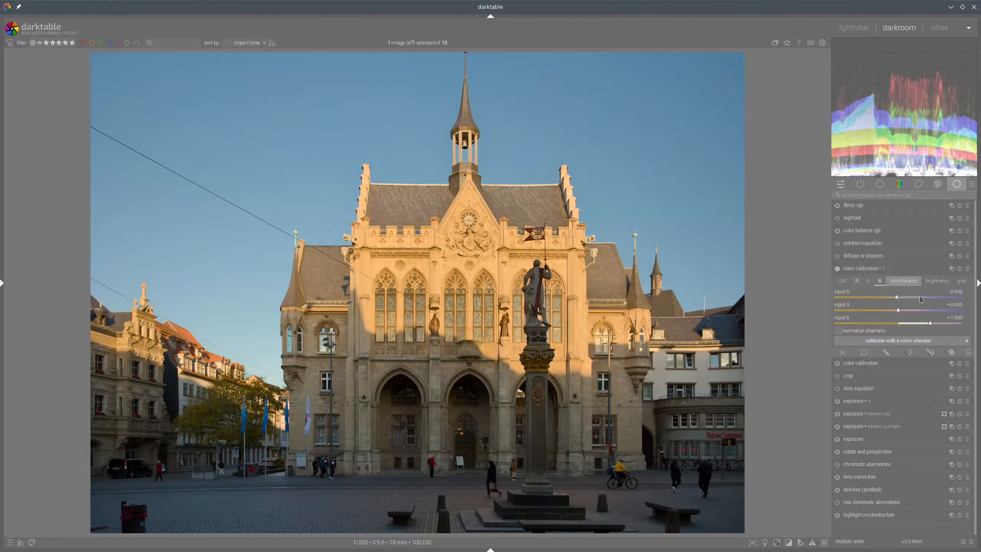
{"action": "left_click", "coordinate": [863, 270]}
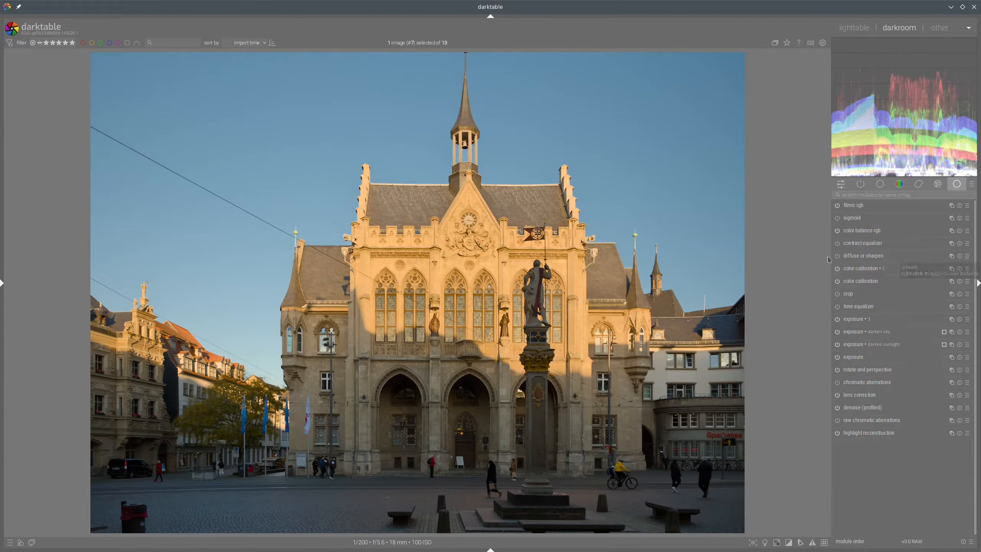
Apply the clarity2 preset to diffuse or sharpen, then add a second instance using the sharpen demosaicing (AA filter) preset
{"action": "left_click", "coordinate": [967, 256]}
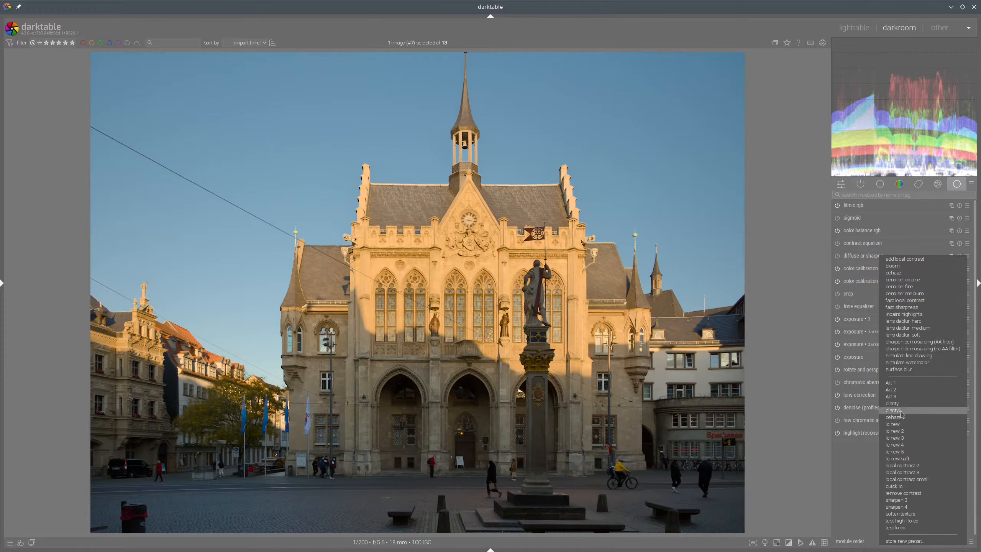
{"action": "left_click", "coordinate": [924, 412]}
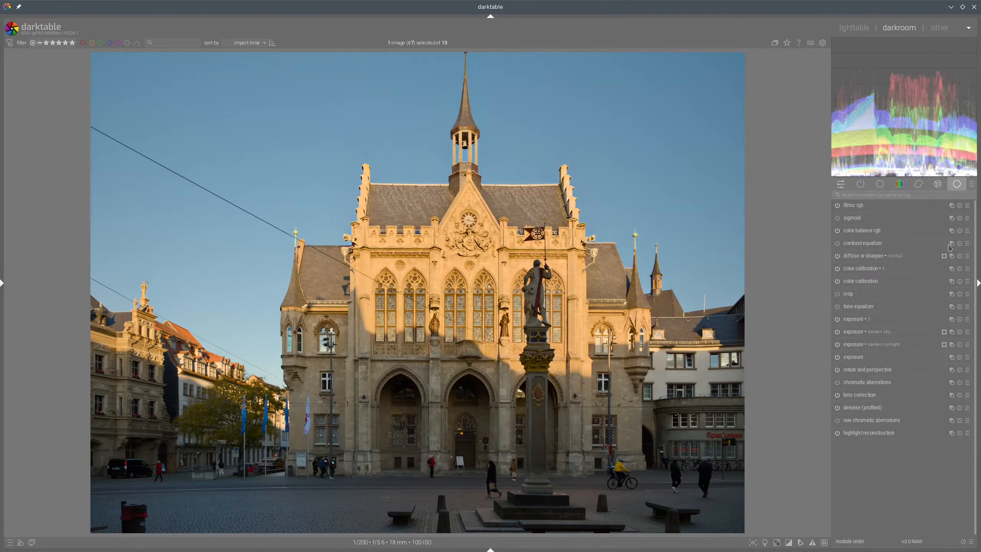
{"action": "right_click", "coordinate": [951, 256]}
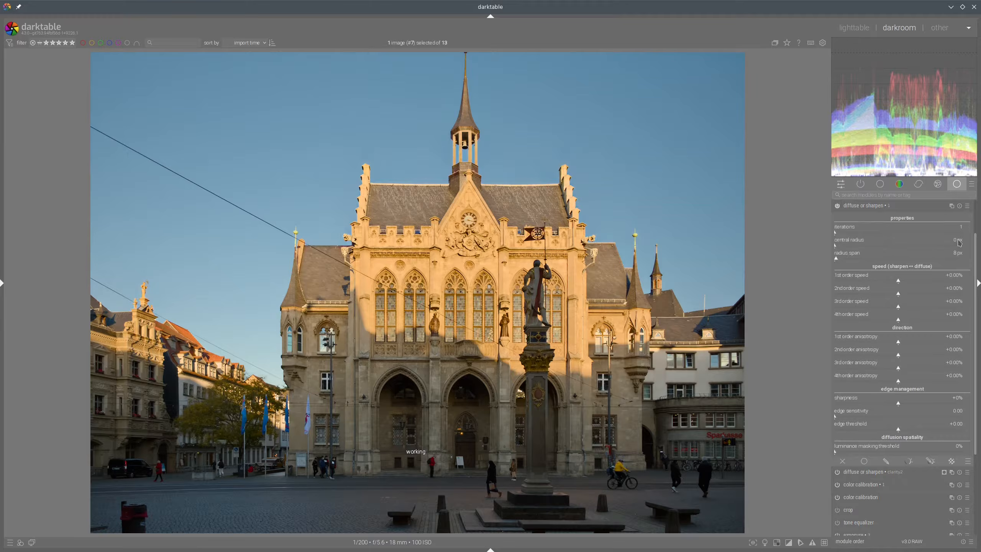
{"action": "left_click", "coordinate": [968, 205]}
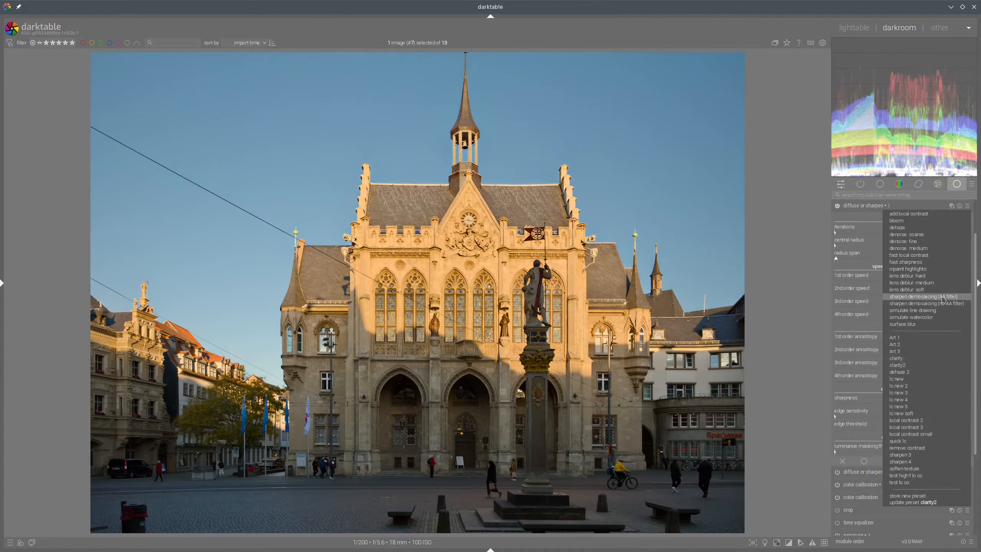
{"action": "left_click", "coordinate": [921, 296]}
{"action": "left_click", "coordinate": [862, 207]}
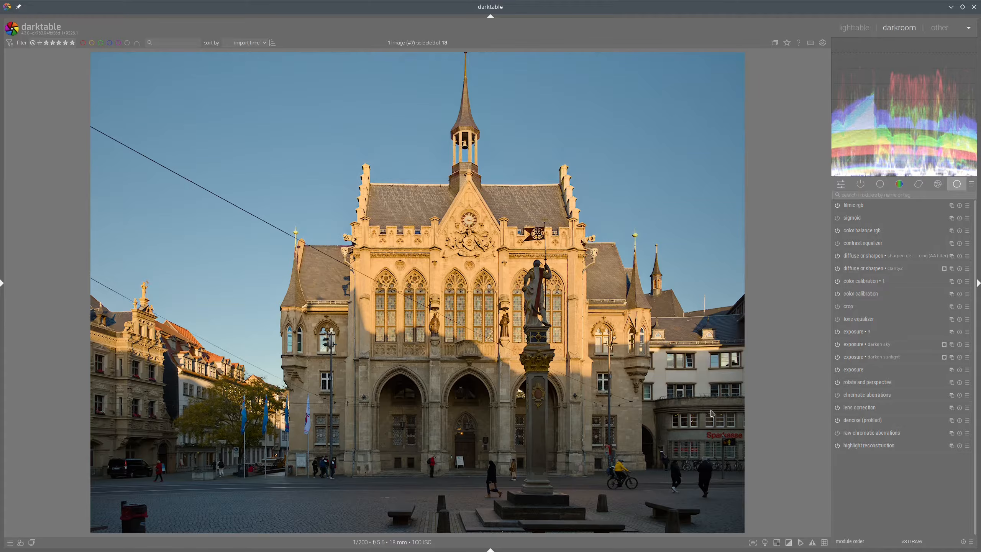
Toggle the color assessment view on and off to check the image
{"action": "left_click", "coordinate": [765, 543]}
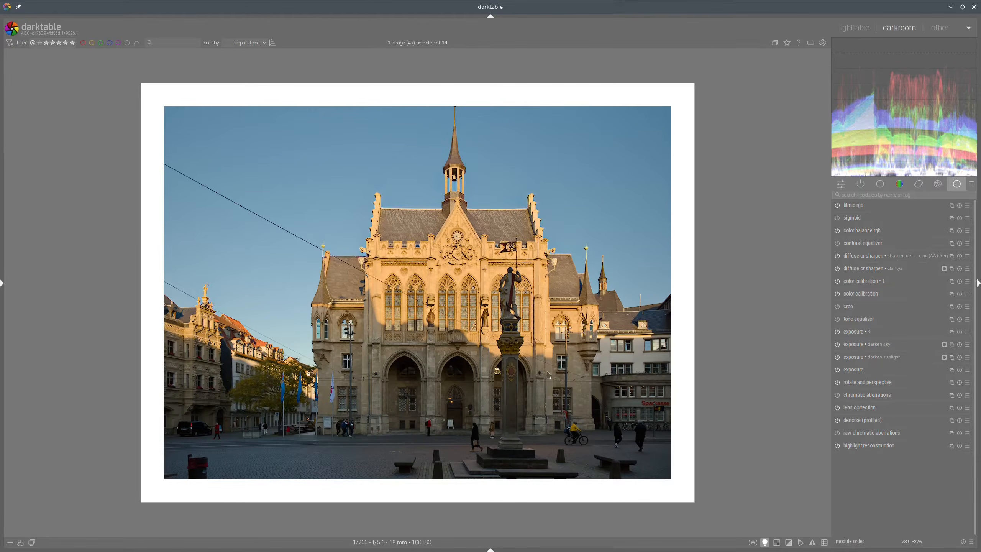
{"action": "left_click", "coordinate": [765, 543]}
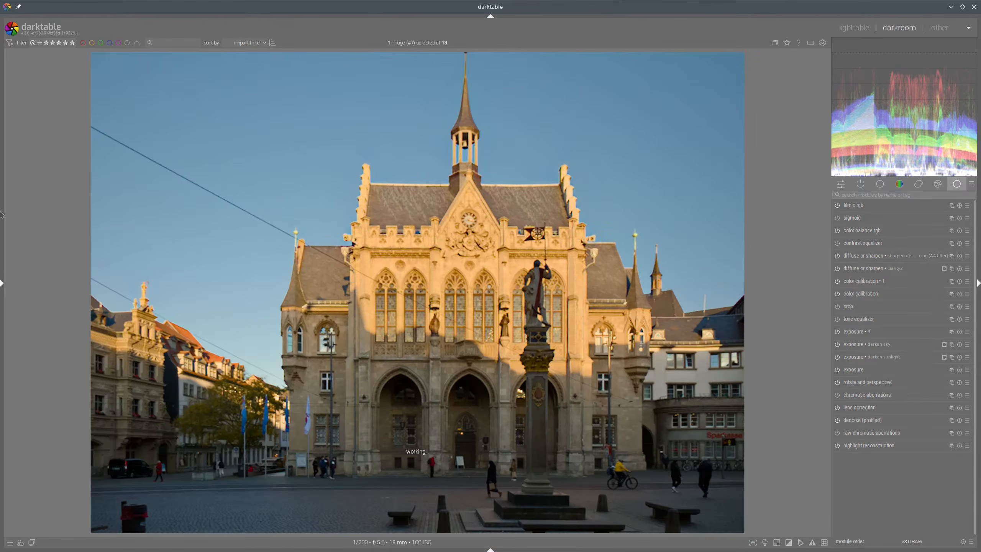
Take a snapshot of the history at the rotate and perspective step, then return to the latest history item
{"action": "left_click", "coordinate": [3, 283]}
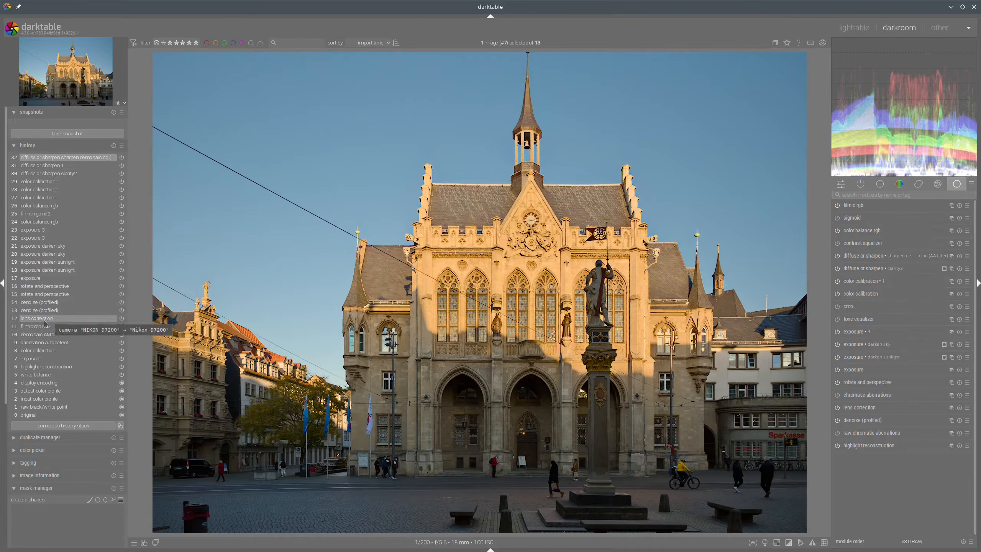
{"action": "left_click", "coordinate": [42, 303]}
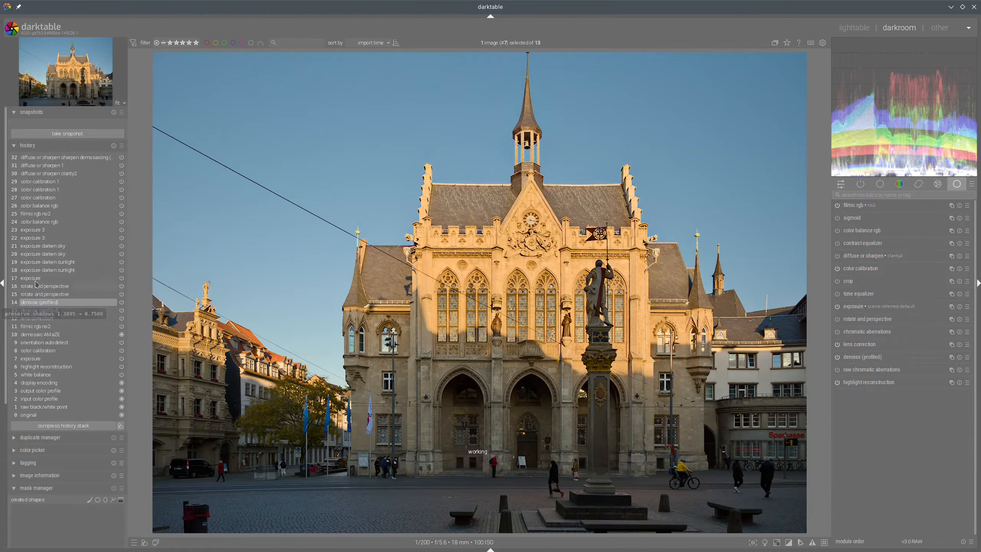
{"action": "left_click", "coordinate": [41, 286]}
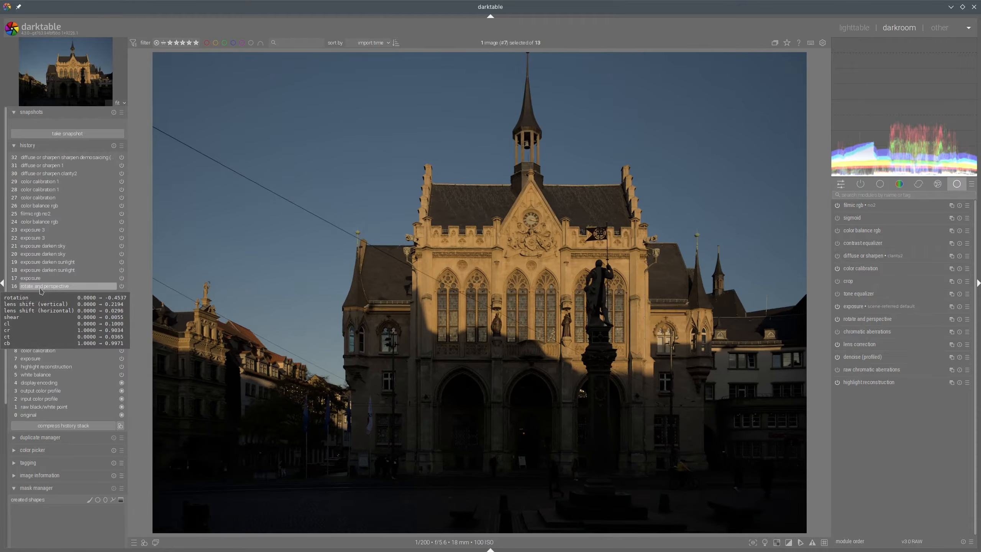
{"action": "left_click", "coordinate": [80, 134]}
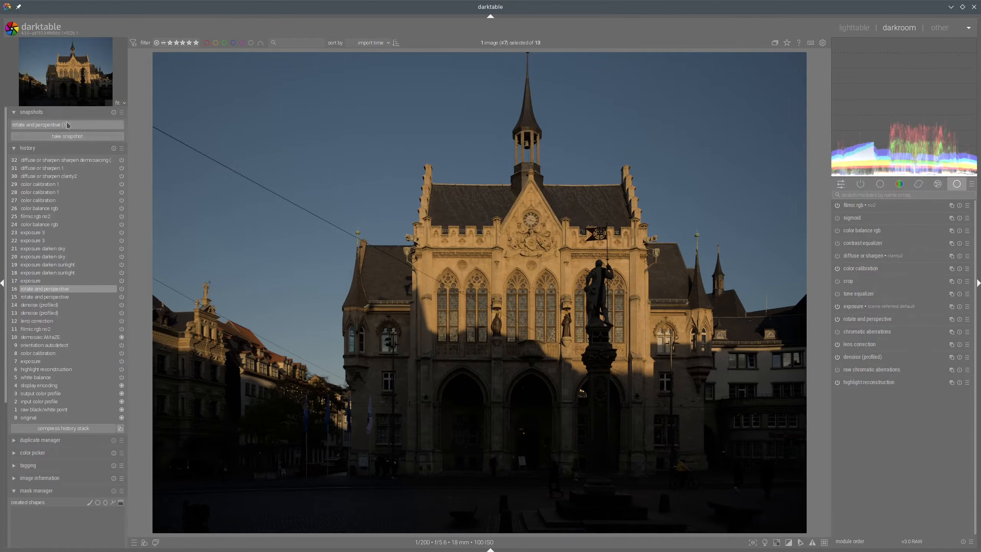
{"action": "left_click", "coordinate": [68, 126]}
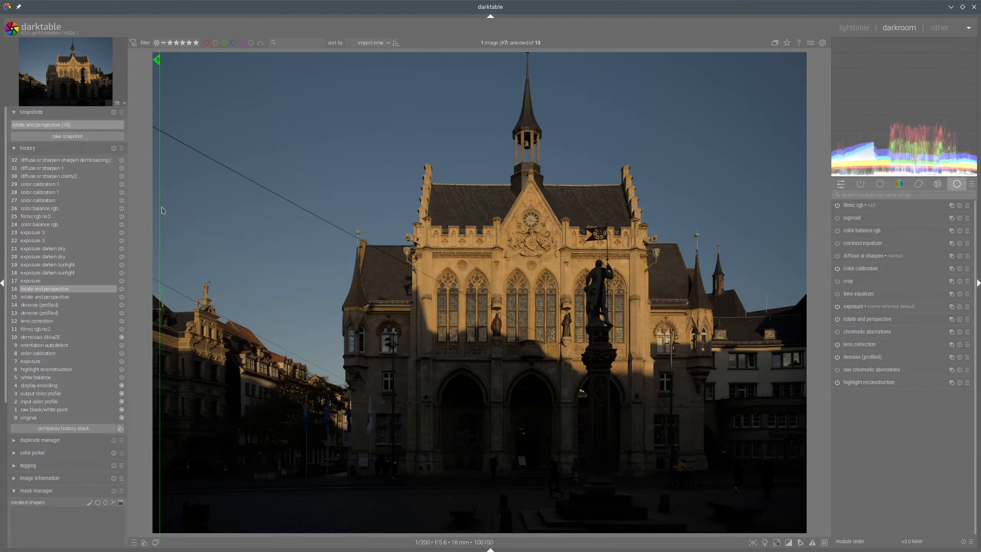
{"action": "left_click", "coordinate": [43, 160]}
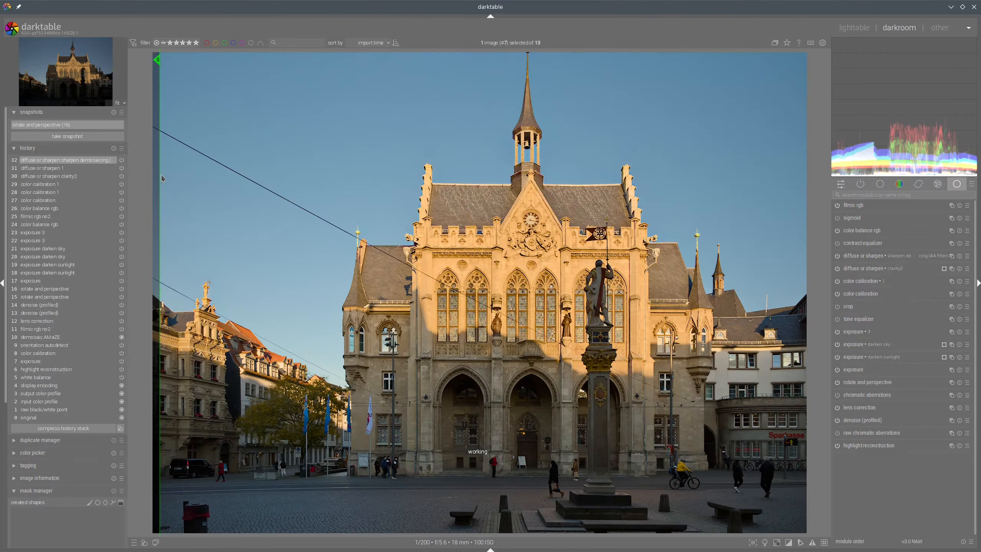
Compare the snapshot with the current edit by moving the split divider across the image
{"action": "left_click_drag", "start_coordinate": [162, 178], "coordinate": [398, 313]}
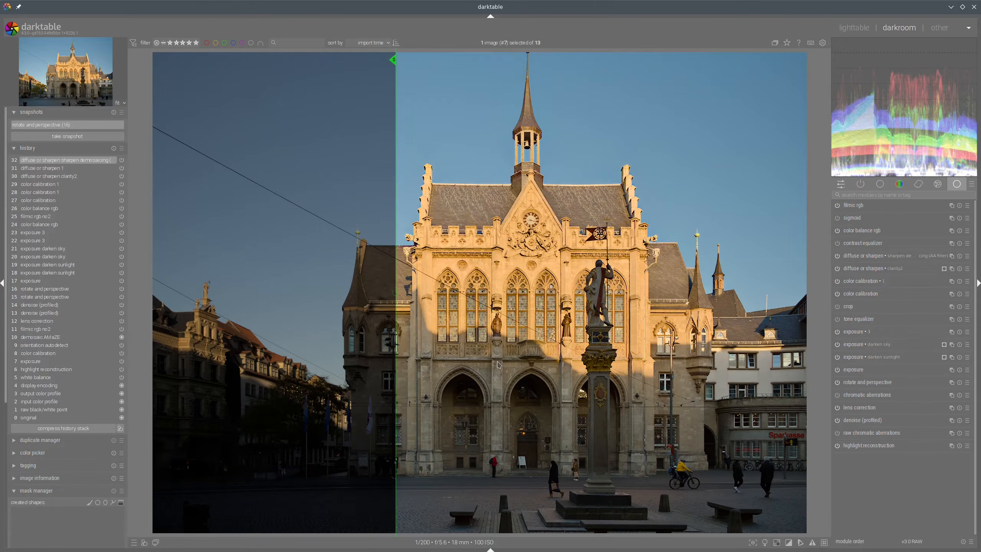
{"action": "key", "text": "ctrl+shift+l"}
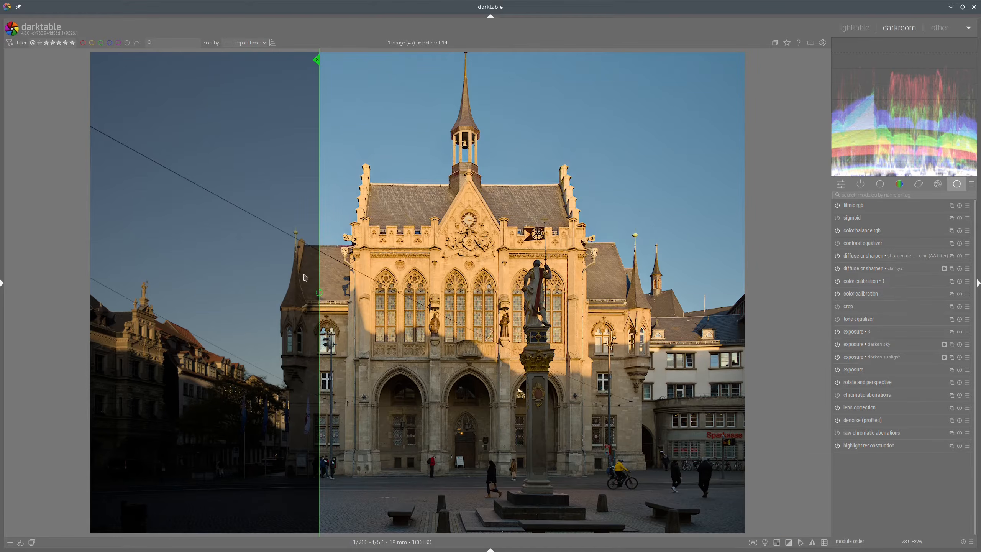
{"action": "left_click_drag", "start_coordinate": [321, 275], "coordinate": [40, 269]}
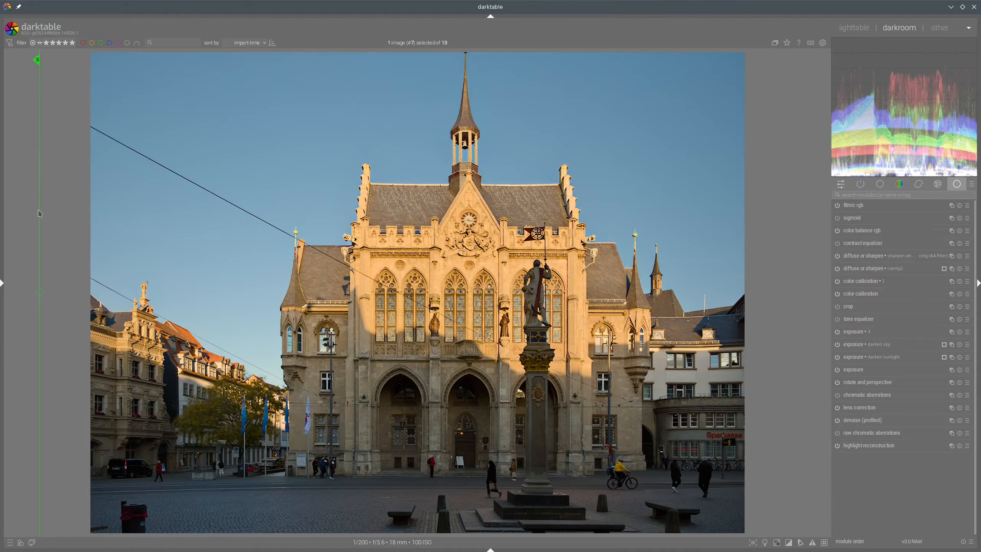
{"action": "left_click_drag", "start_coordinate": [41, 214], "coordinate": [69, 222]}
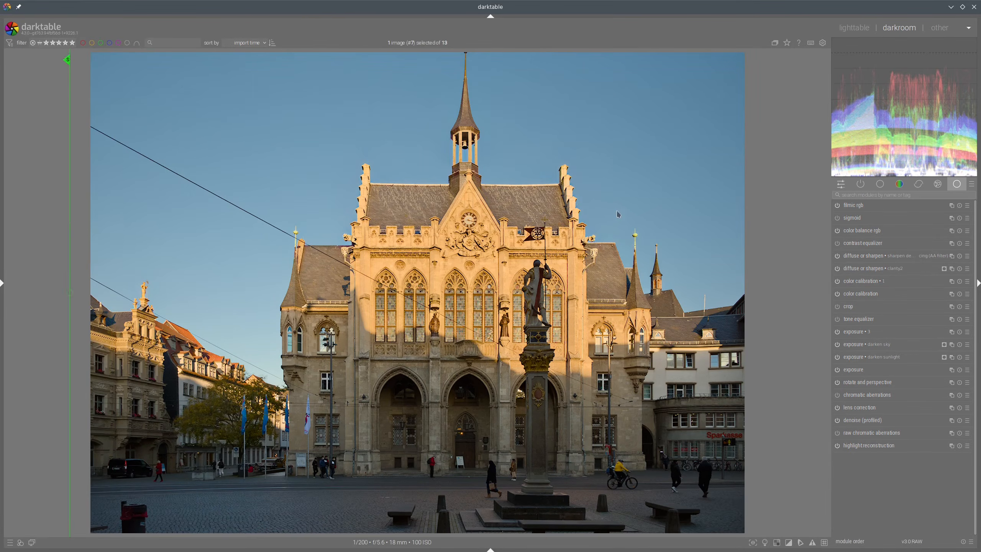